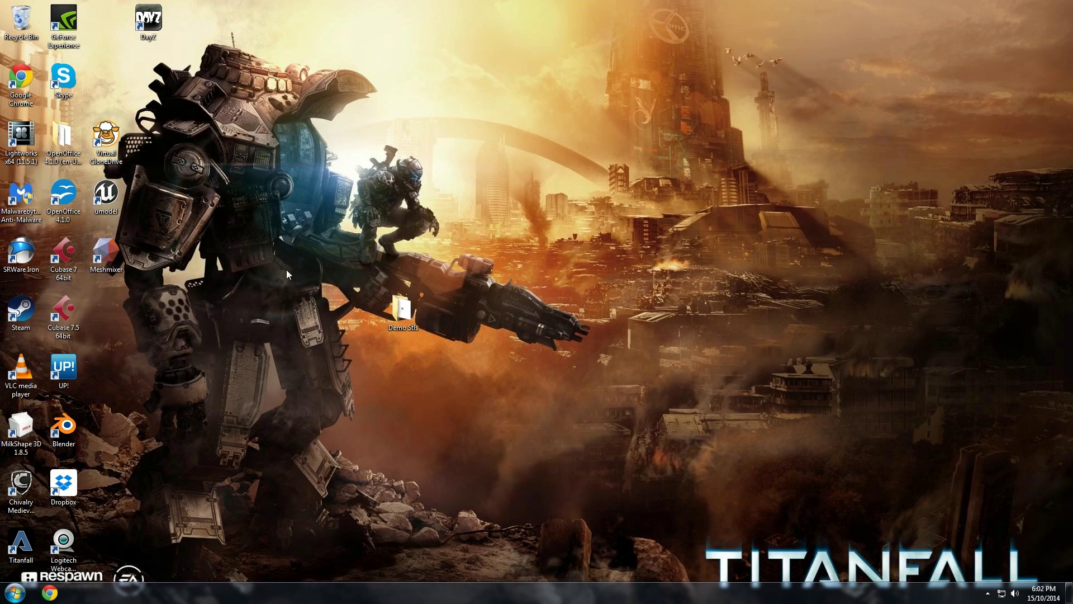
# Step: Launch Meshmixer maximized and import mr_clicky.stl, orbiting to view its parts on the grid
pyautogui.doubleClick(96, 239)
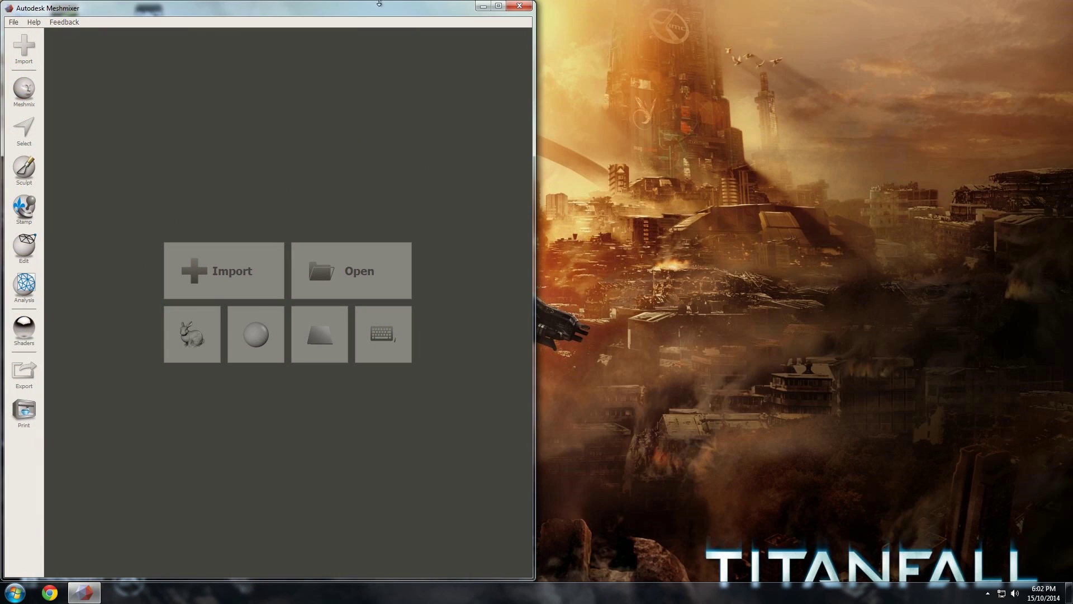
pyautogui.click(498, 6)
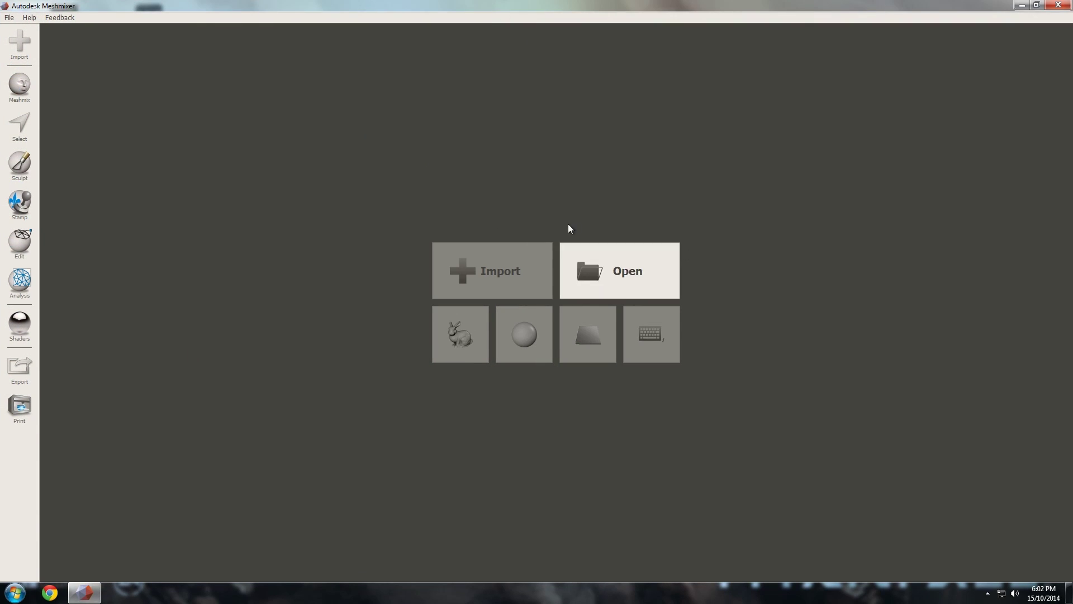
pyautogui.click(475, 258)
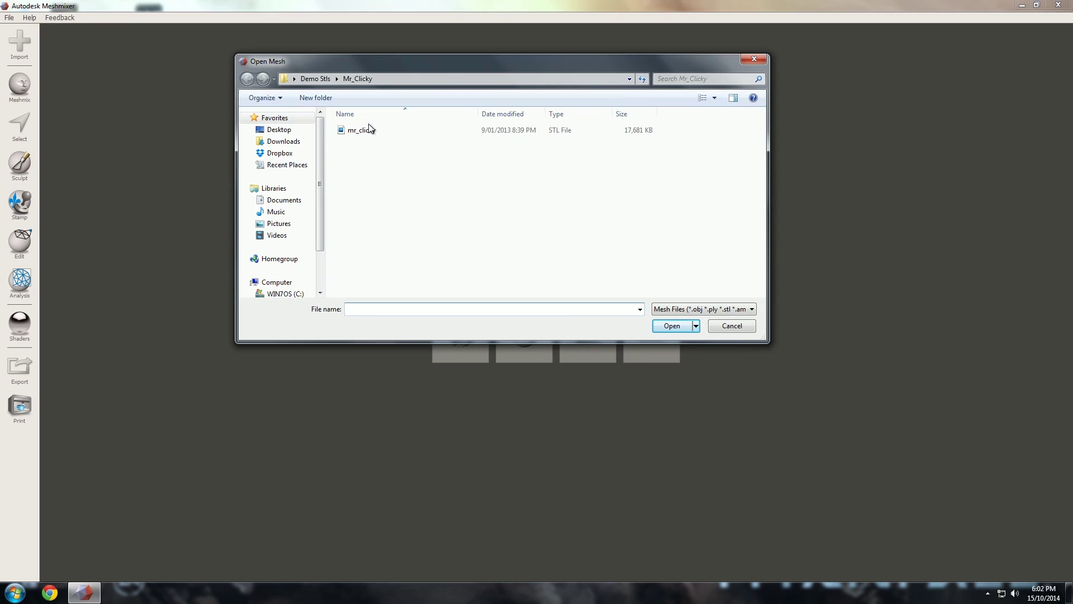
pyautogui.click(366, 129)
pyautogui.click(673, 326)
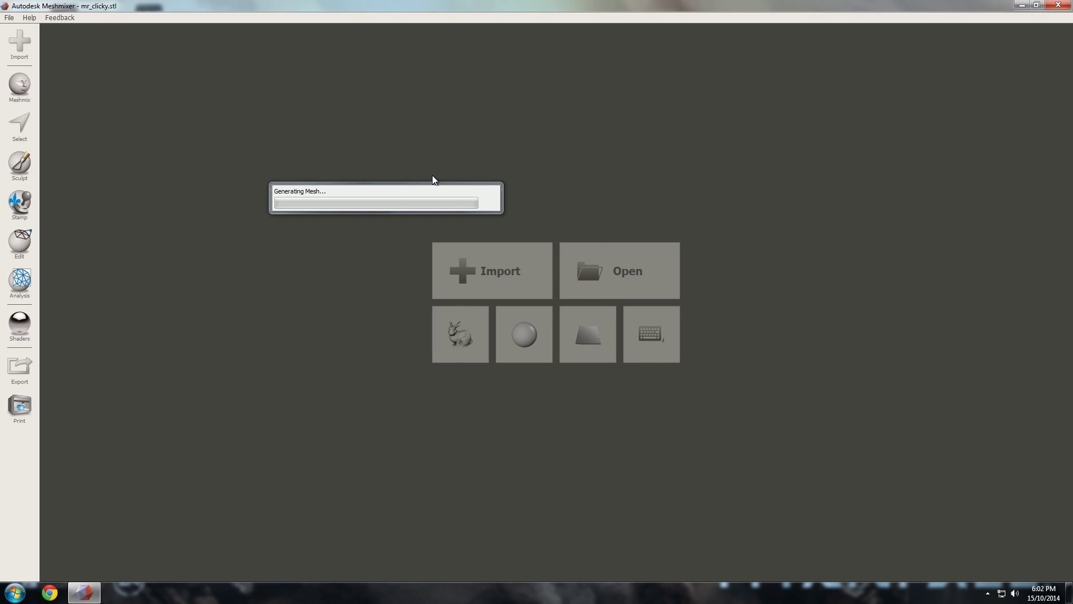
pyautogui.moveTo(426, 180); pyautogui.dragTo(565, 319, button='right')
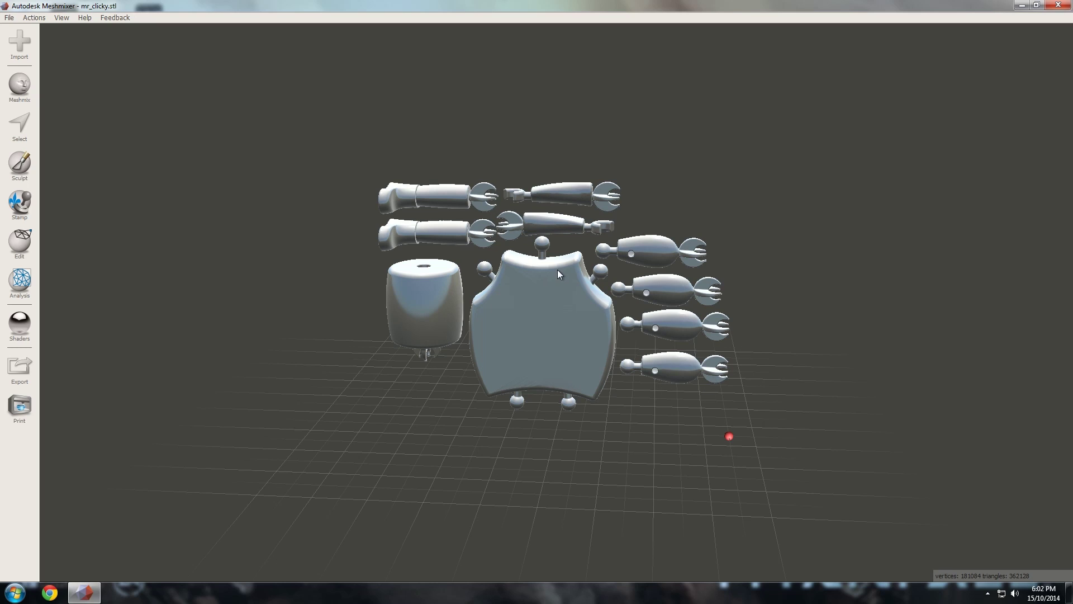
pyautogui.moveTo(558, 269); pyautogui.dragTo(503, 290, button='right')
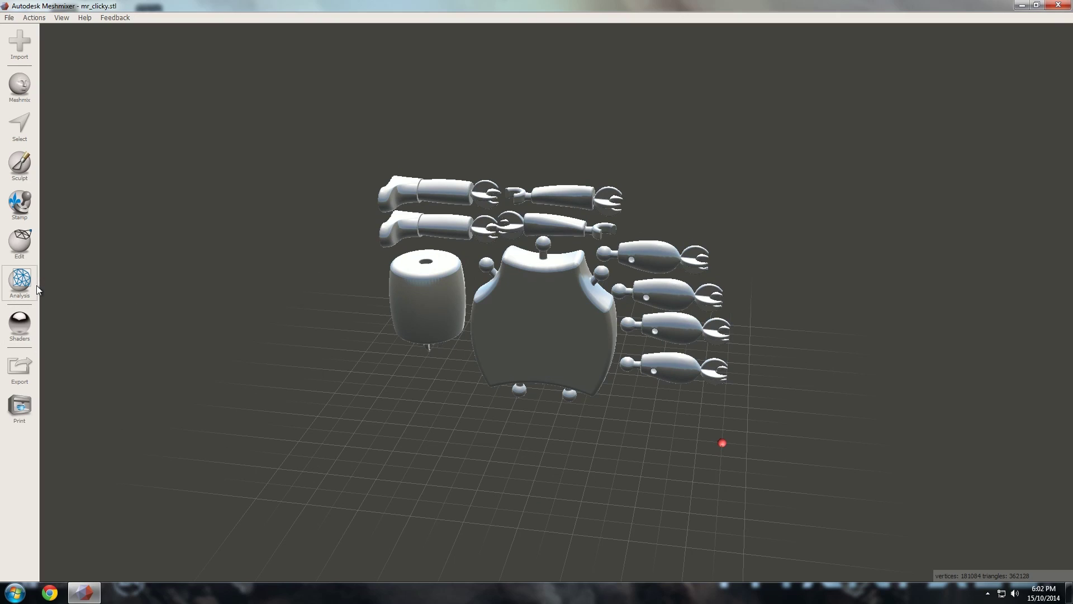
# Step: Run Edit > Separate Shells and move the Object Browser away from the model
pyautogui.click(23, 247)
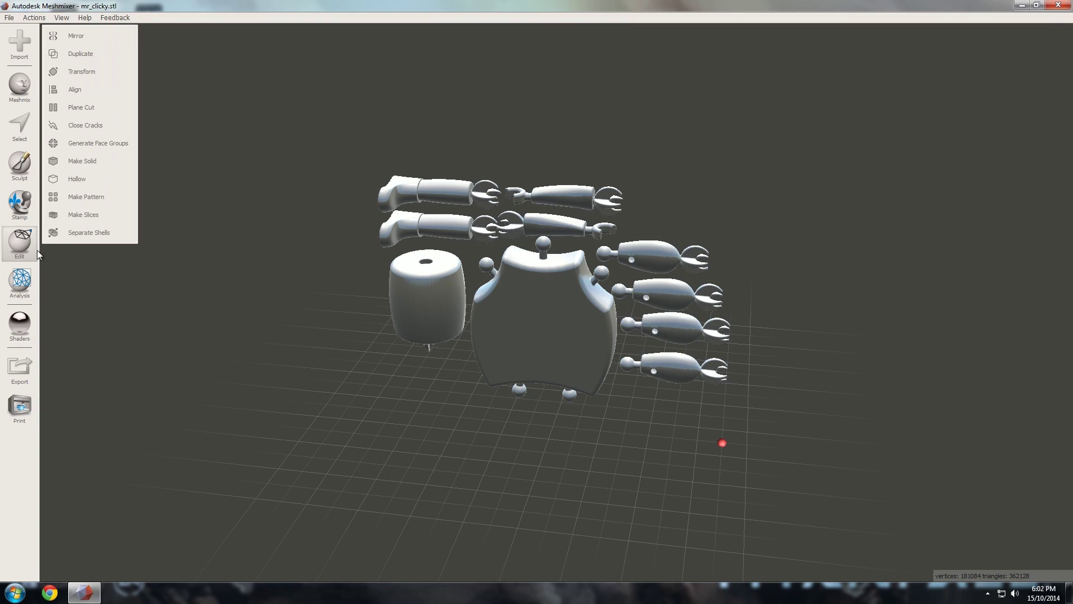
pyautogui.click(64, 236)
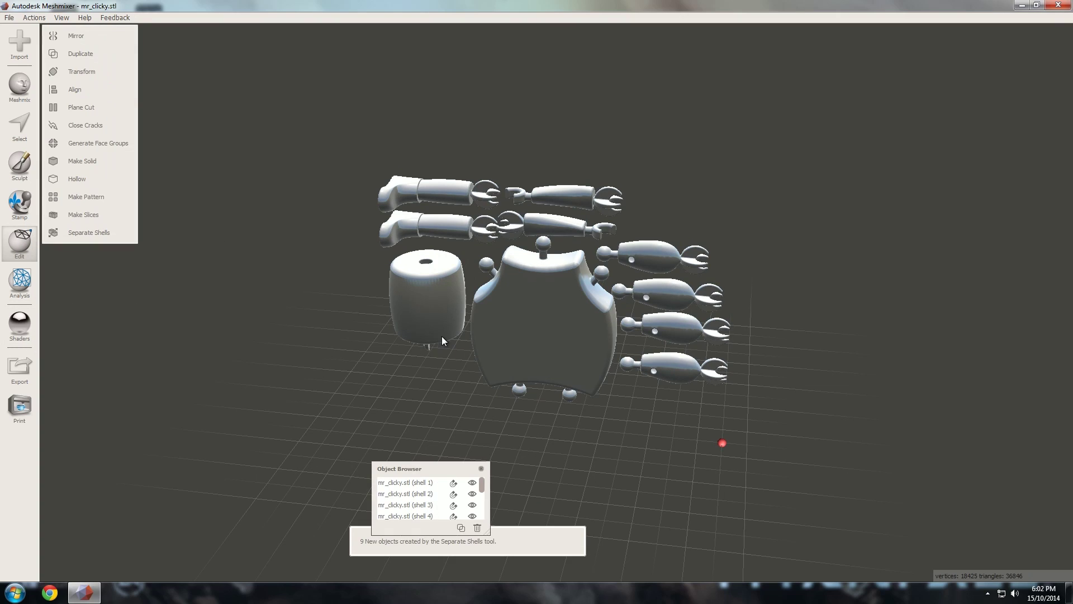
pyautogui.moveTo(458, 466); pyautogui.dragTo(771, 370)
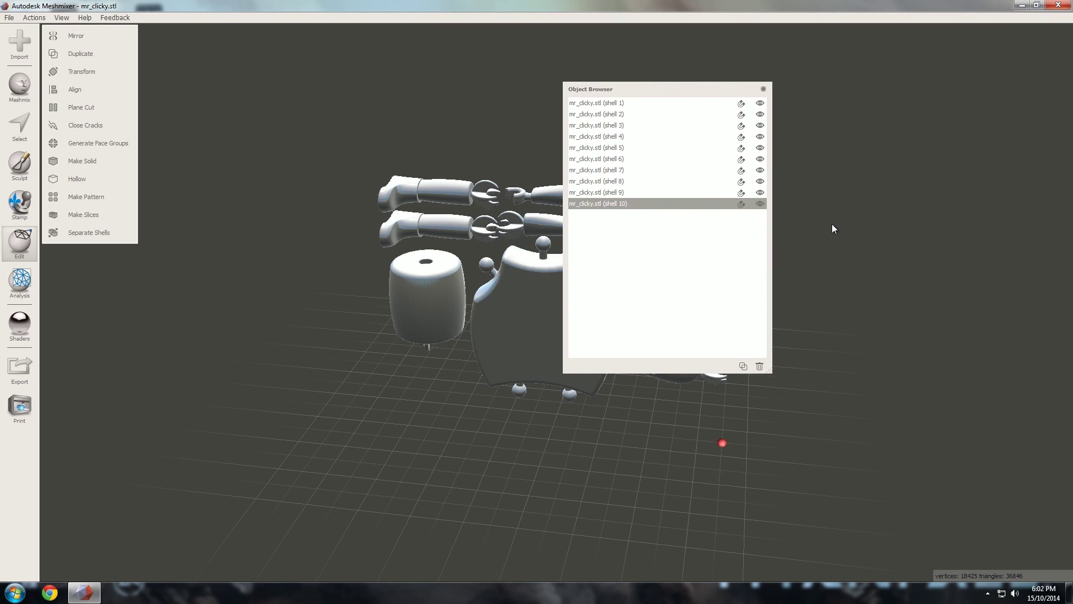
pyautogui.moveTo(655, 88); pyautogui.dragTo(795, 133)
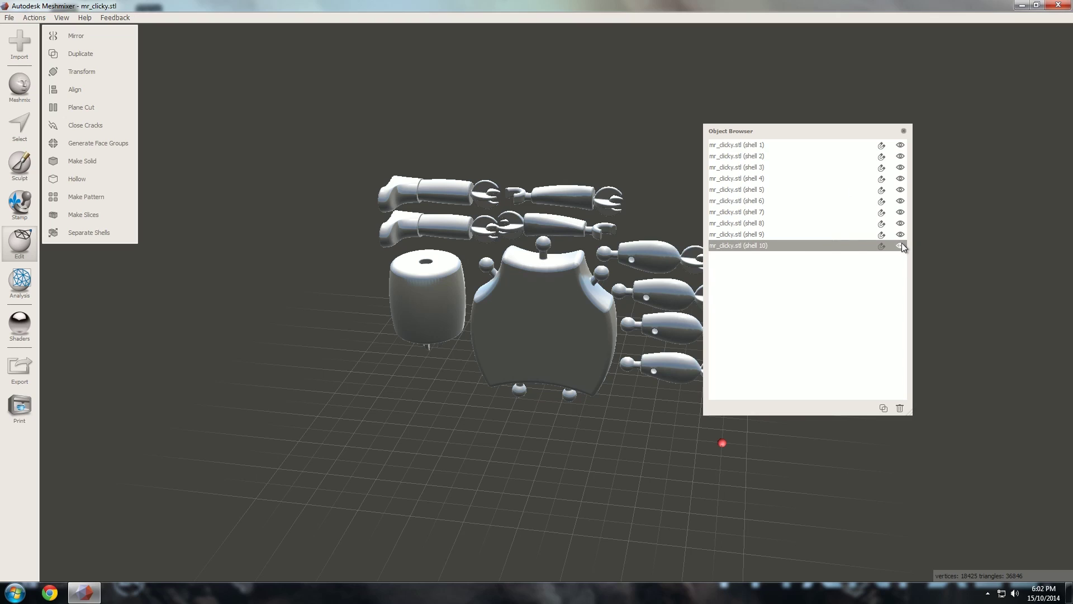
# Step: Toggle shell 7's visibility to identify its hand part
pyautogui.click(899, 212)
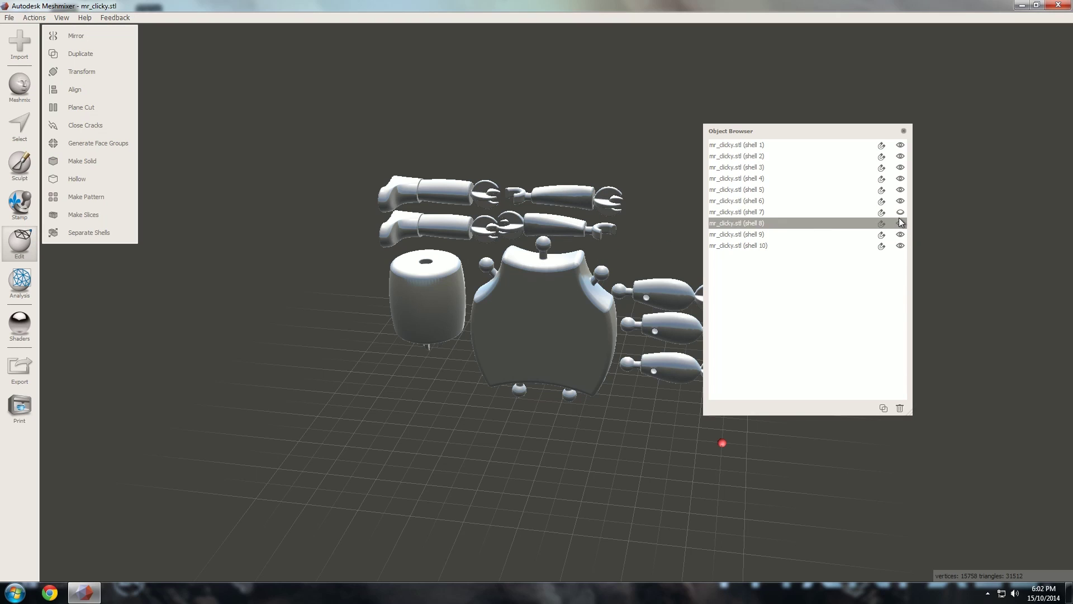
pyautogui.click(899, 212)
pyautogui.click(900, 212)
pyautogui.click(899, 212)
pyautogui.click(782, 213)
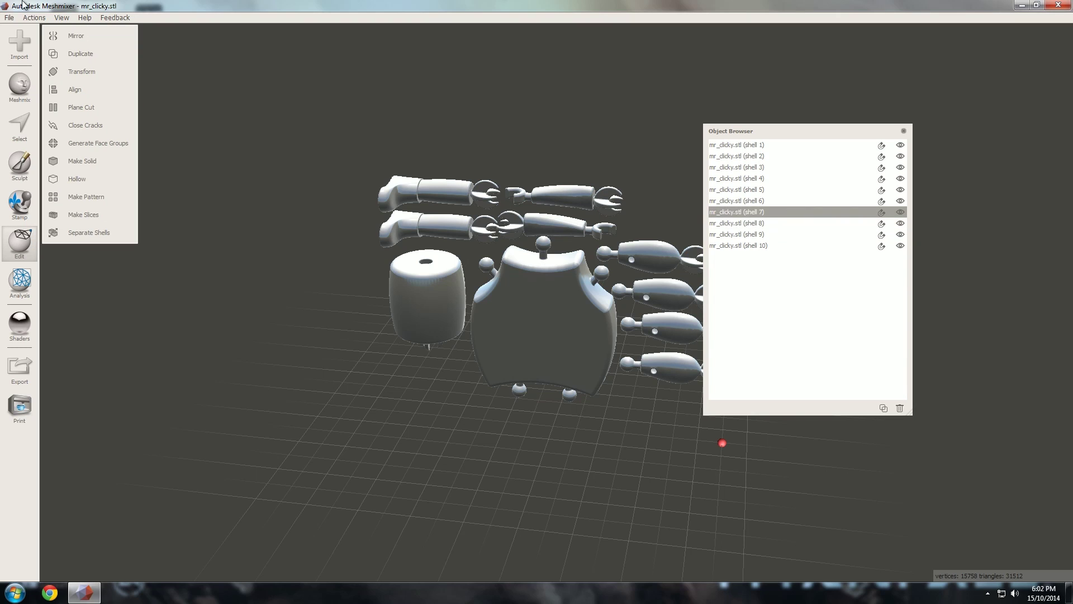
# Step: Look through the File menu's export options
pyautogui.click(9, 17)
pyautogui.click(40, 158)
pyautogui.click(9, 17)
pyautogui.click(22, 159)
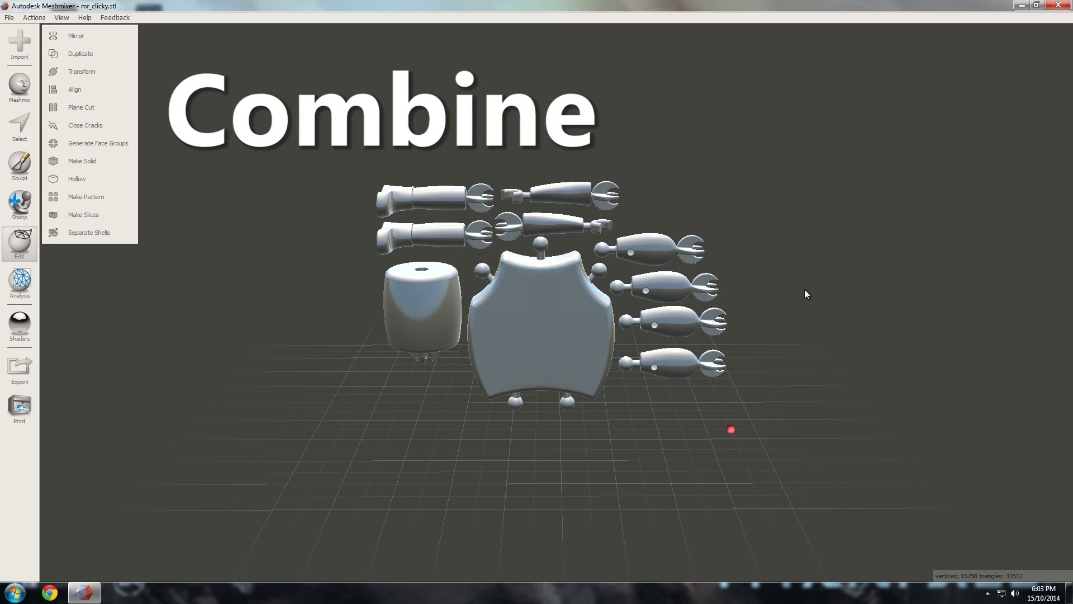
# Step: Show the Objects Browser, select shells 1 through 10, and combine them
pyautogui.moveTo(804, 290); pyautogui.dragTo(587, 284, button='right')
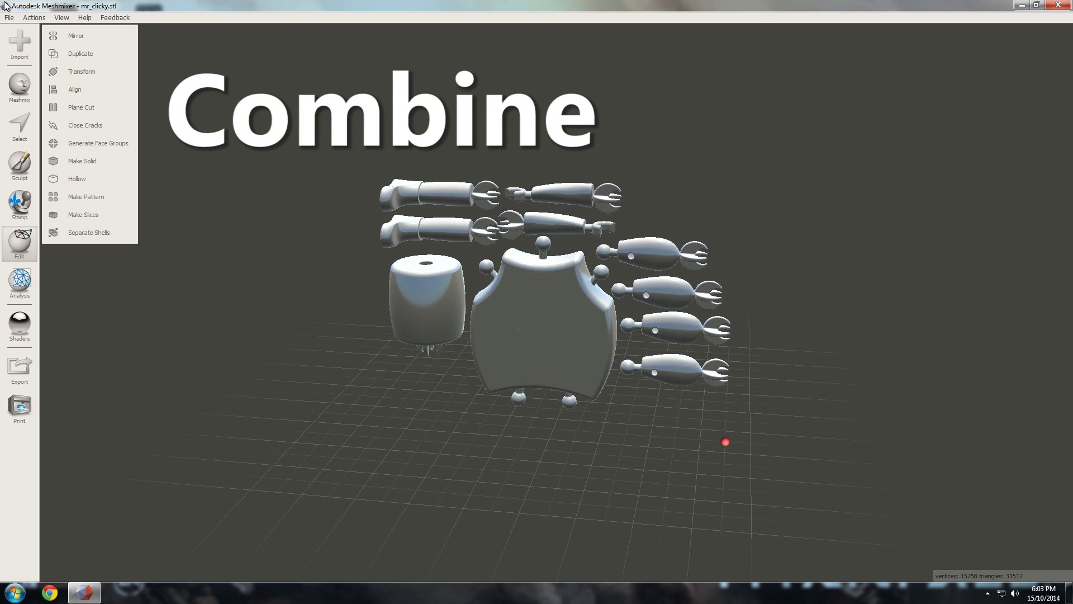
pyautogui.click(62, 18)
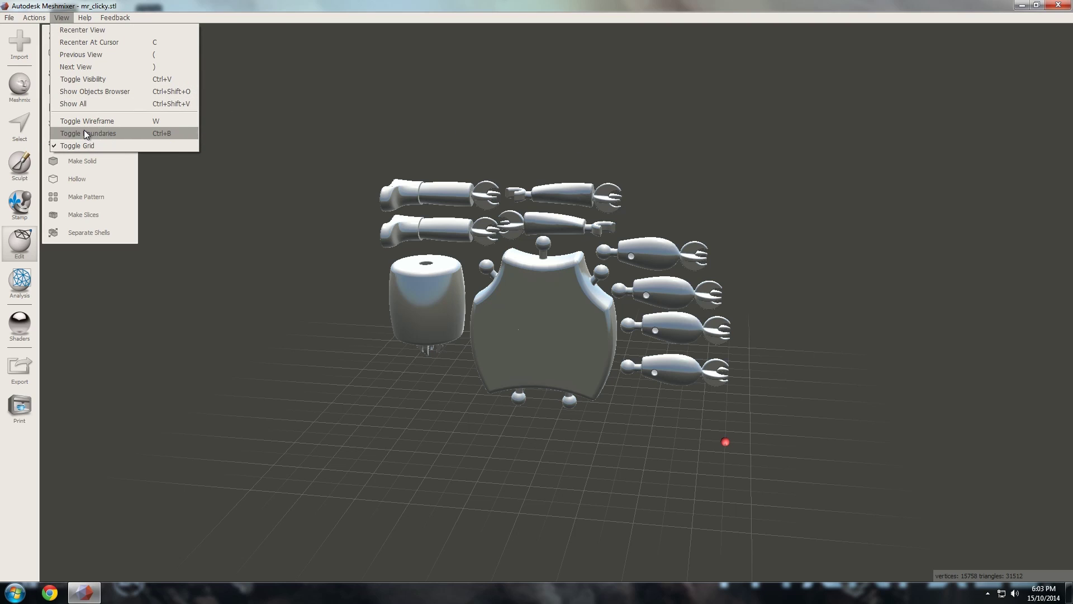
pyautogui.click(89, 91)
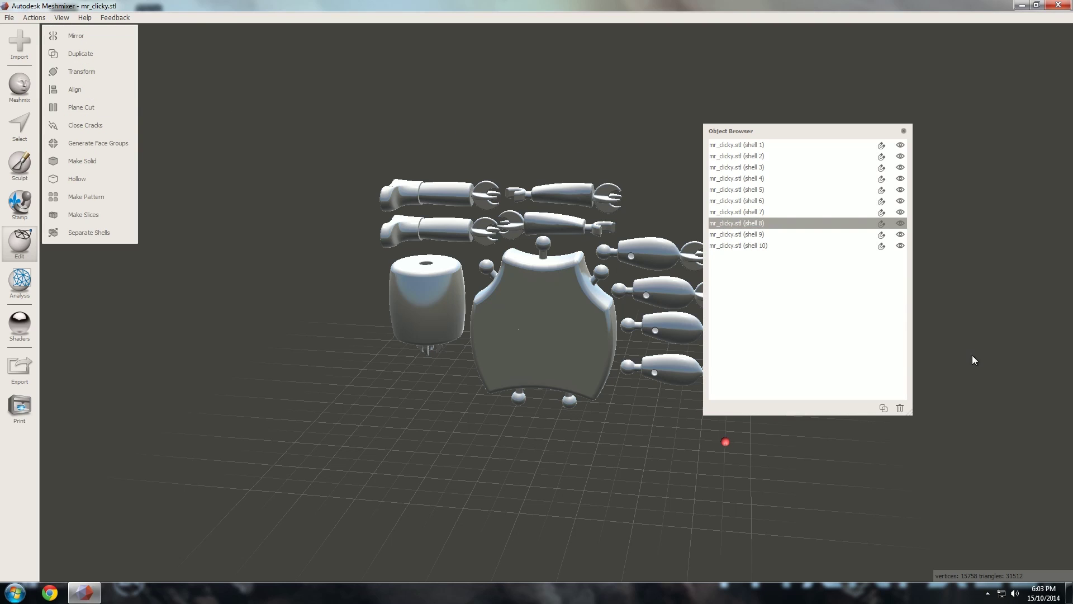
pyautogui.click(754, 178)
pyautogui.click(753, 147)
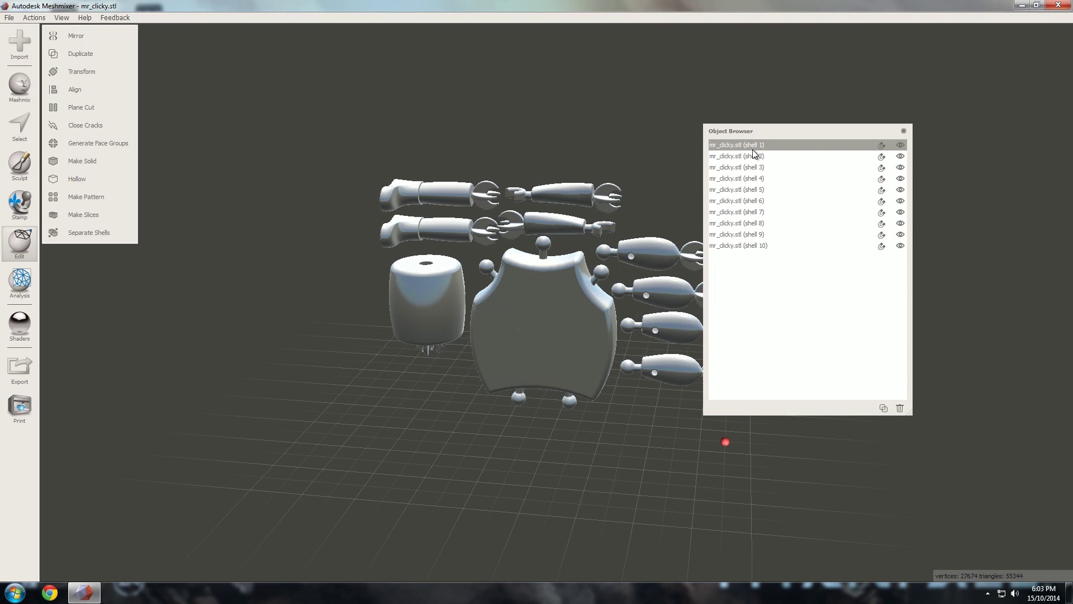
pyautogui.keyDown('shift'); pyautogui.click(790, 243); pyautogui.keyUp('shift')
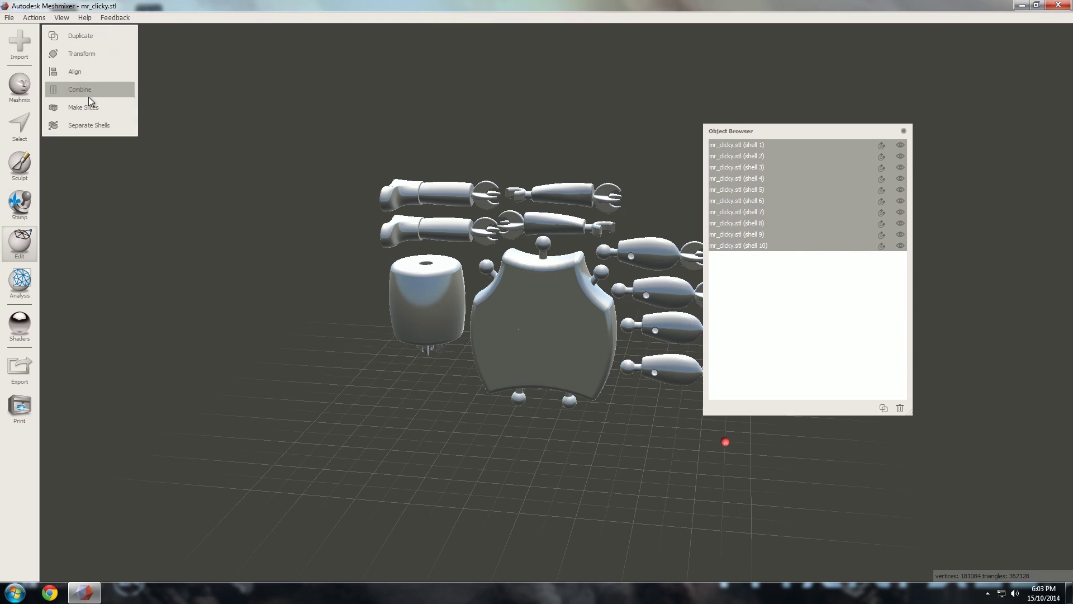
pyautogui.click(60, 90)
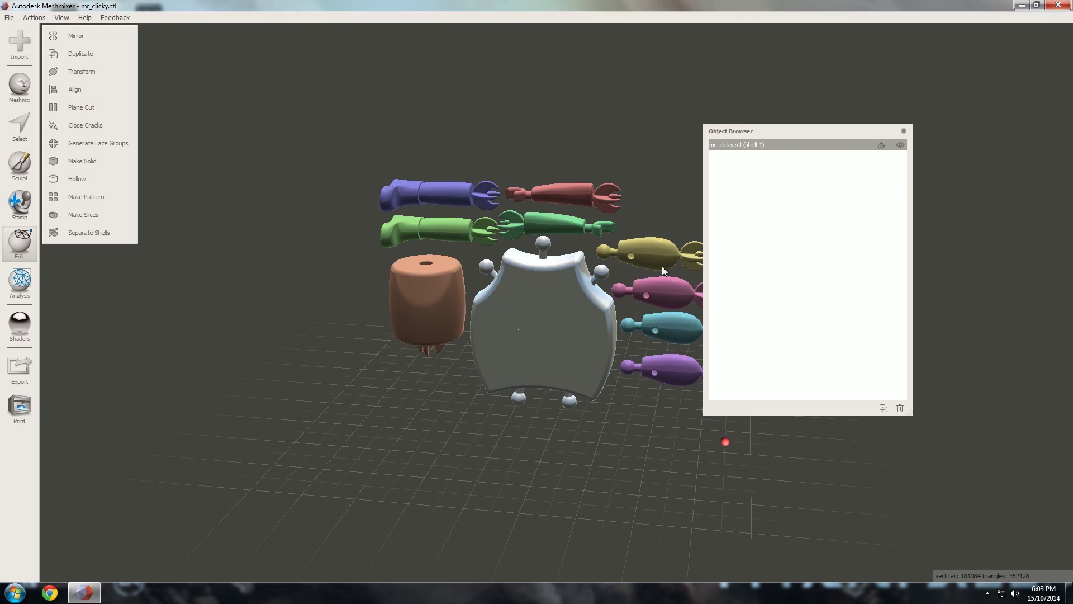
# Step: Orbit around the combined mr_clicky model to inspect it from side and top
pyautogui.moveTo(663, 260); pyautogui.dragTo(588, 288, button='right')
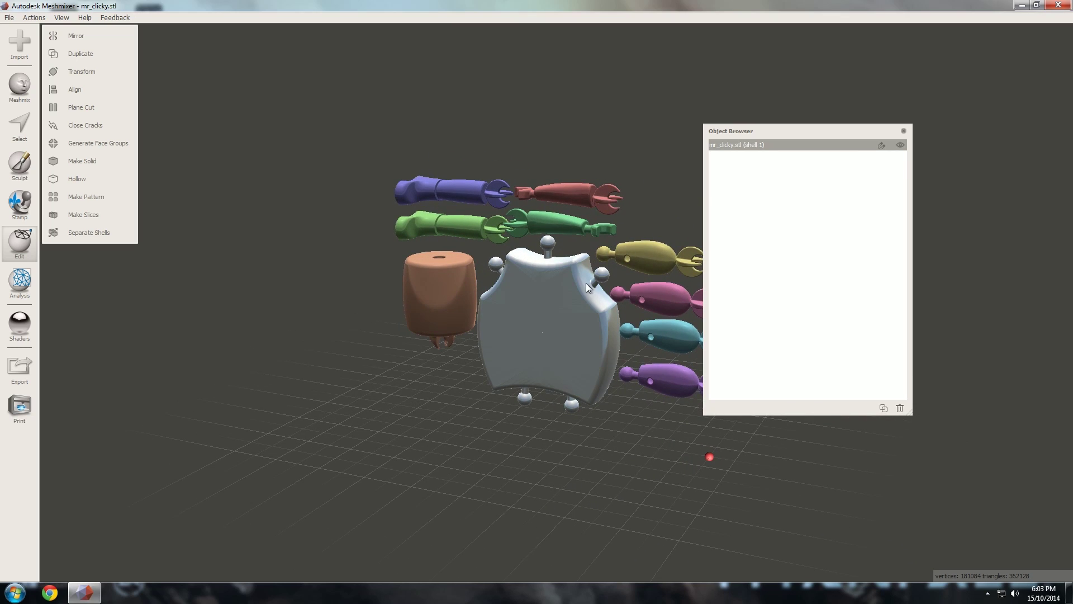
pyautogui.moveTo(362, 295); pyautogui.dragTo(659, 247, button='right')
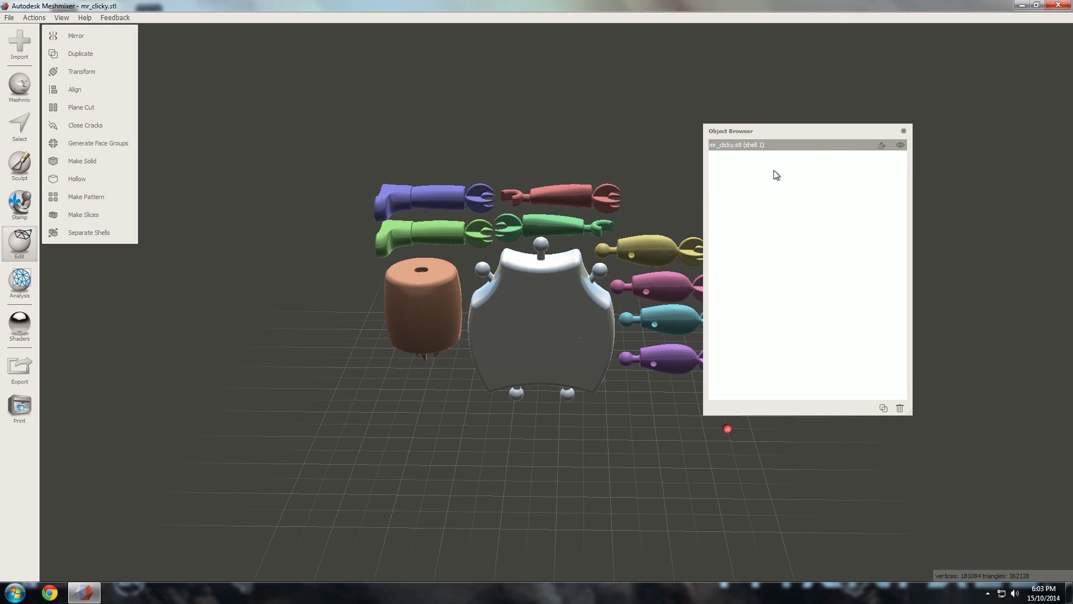
pyautogui.moveTo(760, 144); pyautogui.dragTo(558, 234, button='right')
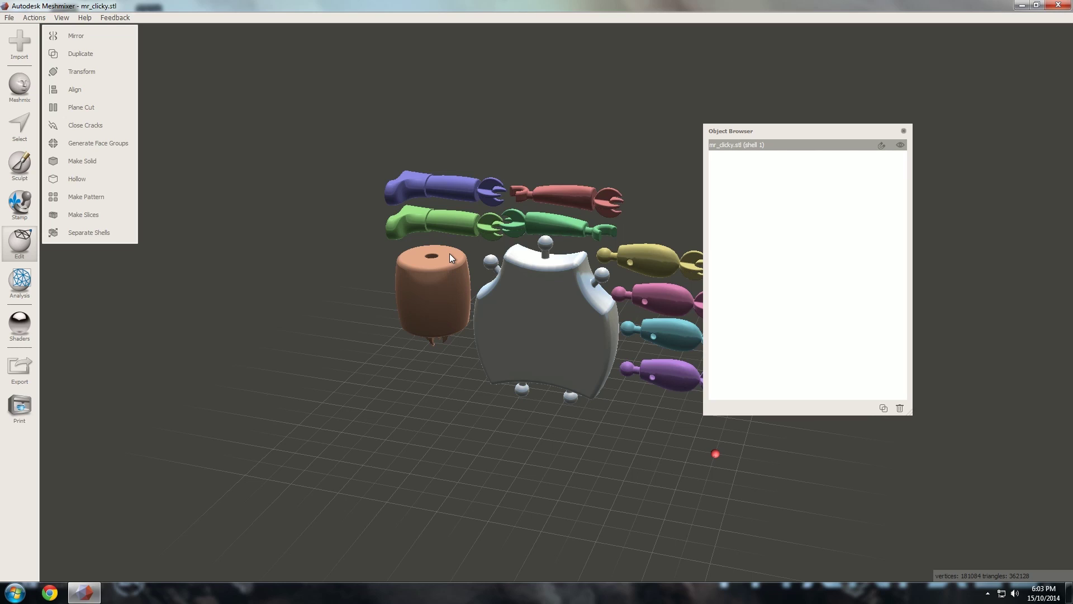
pyautogui.moveTo(449, 253); pyautogui.dragTo(685, 198, button='right')
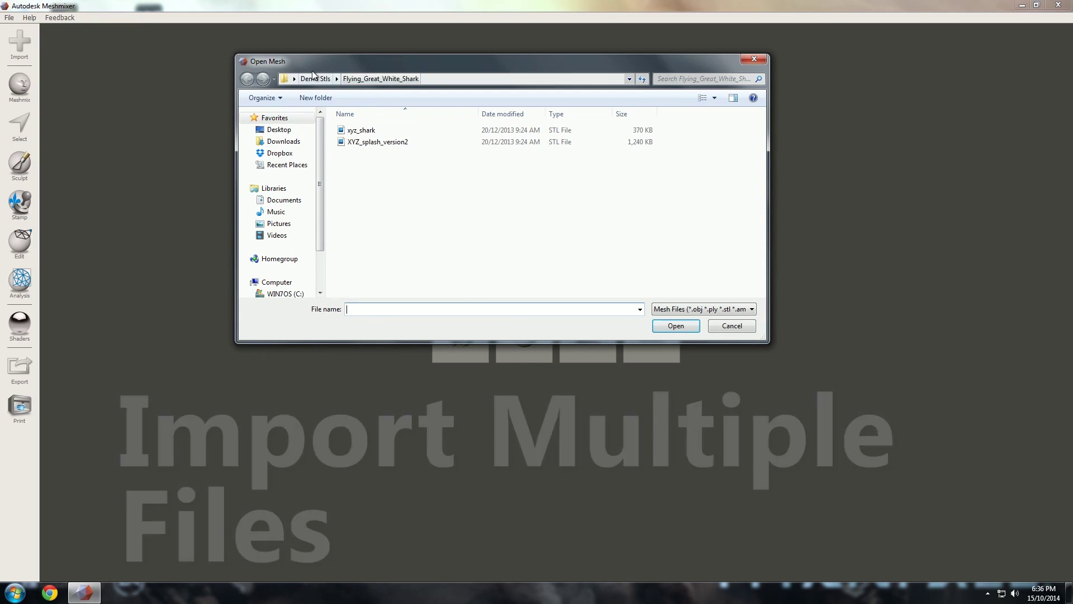
# Step: Import 450mm_25mm_1_2-1 from the Demo Stls assembly folder
pyautogui.click(315, 78)
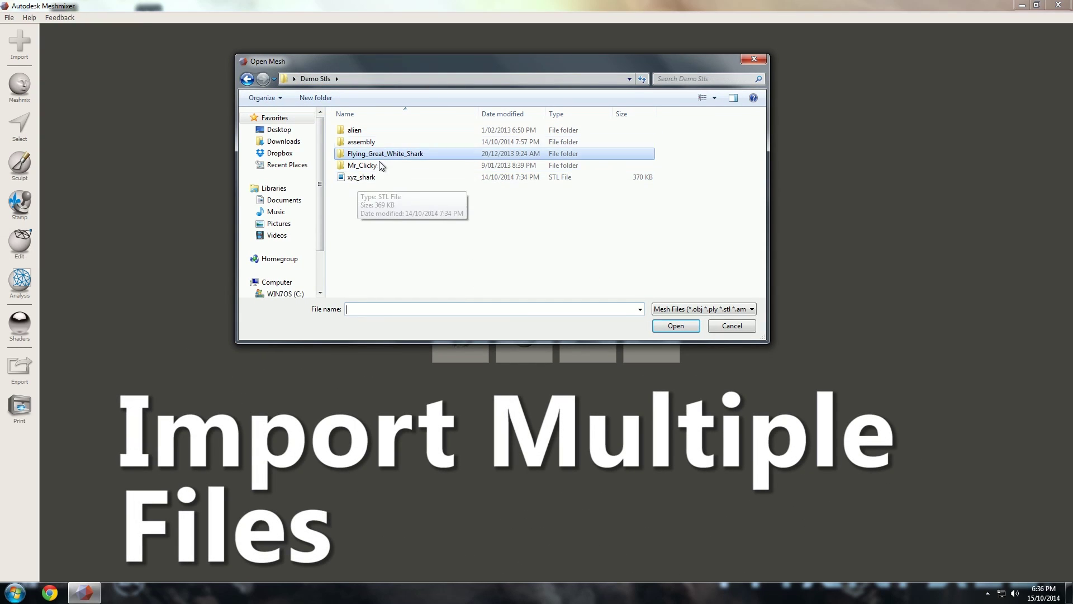
pyautogui.click(368, 142)
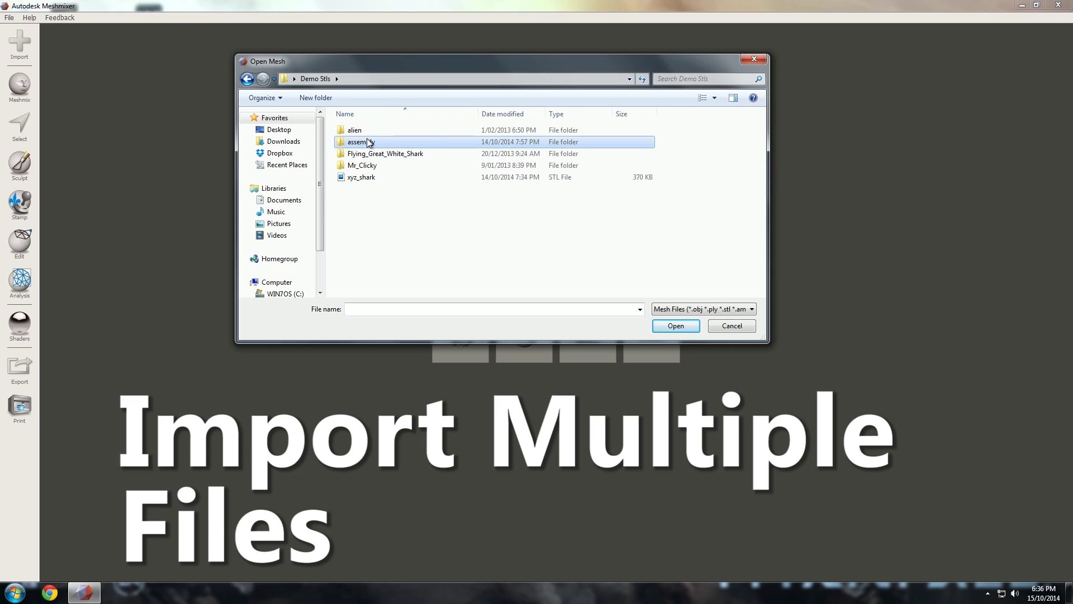
pyautogui.doubleClick(369, 142)
pyautogui.click(370, 131)
pyautogui.click(386, 155)
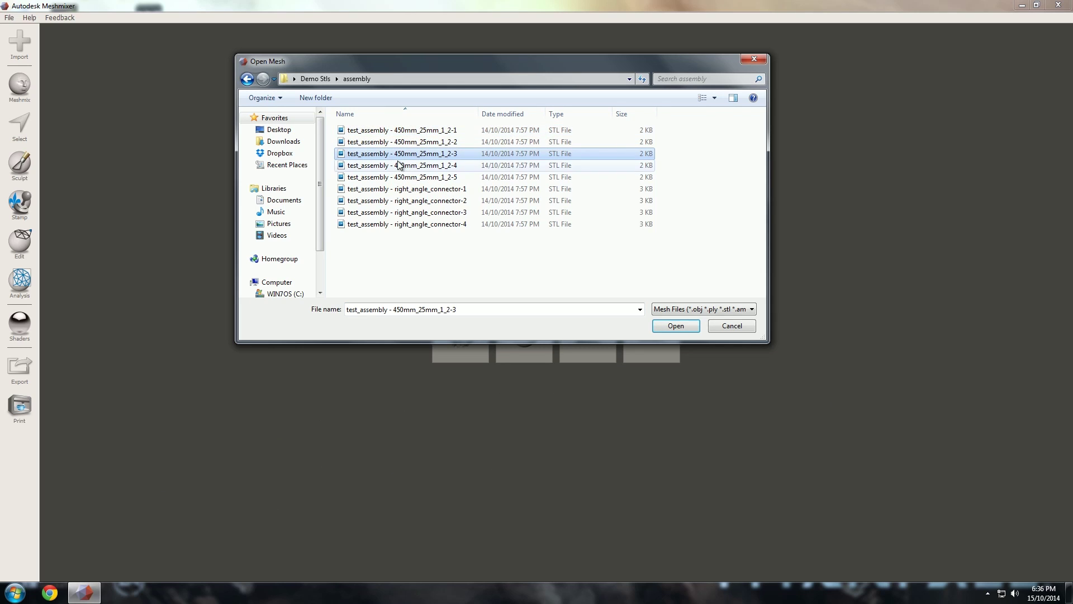
pyautogui.click(401, 142)
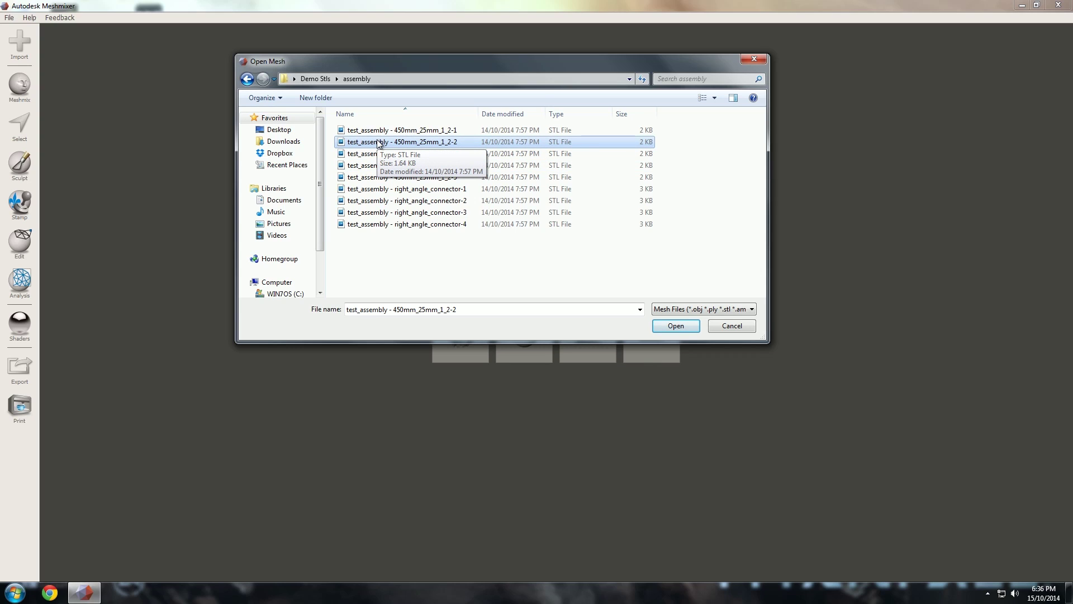
pyautogui.click(386, 130)
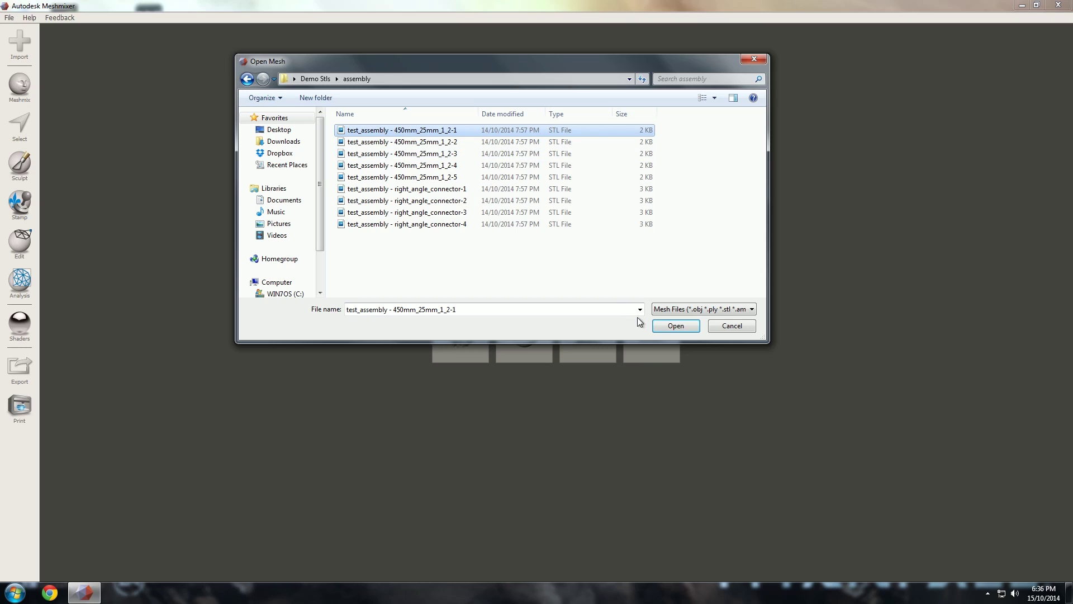
pyautogui.click(663, 325)
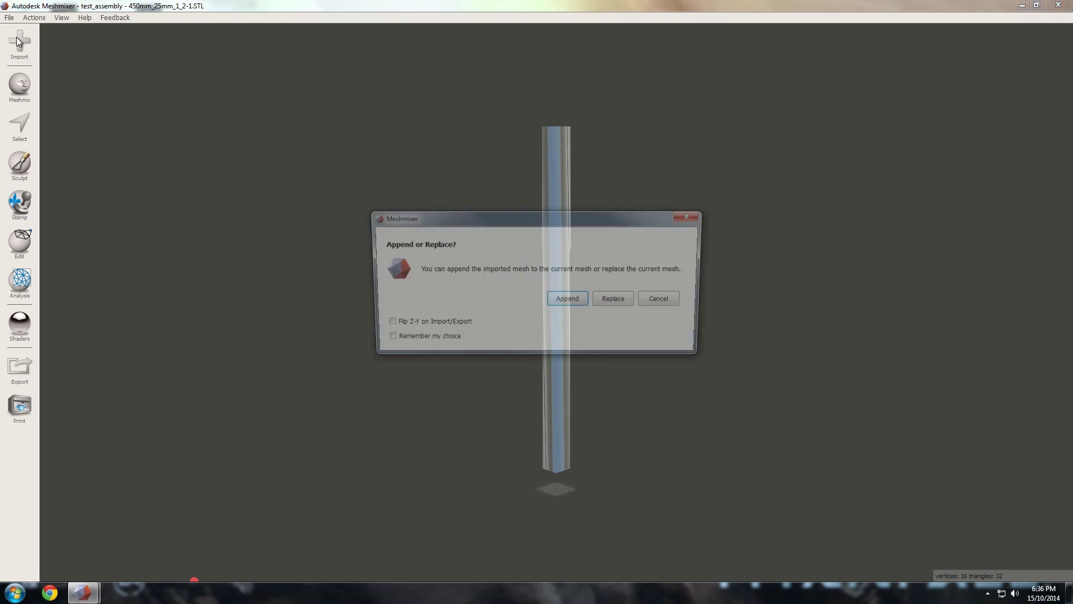
# Step: Append the right_angle_connector-3 mesh to the scene alongside the column
pyautogui.click(567, 300)
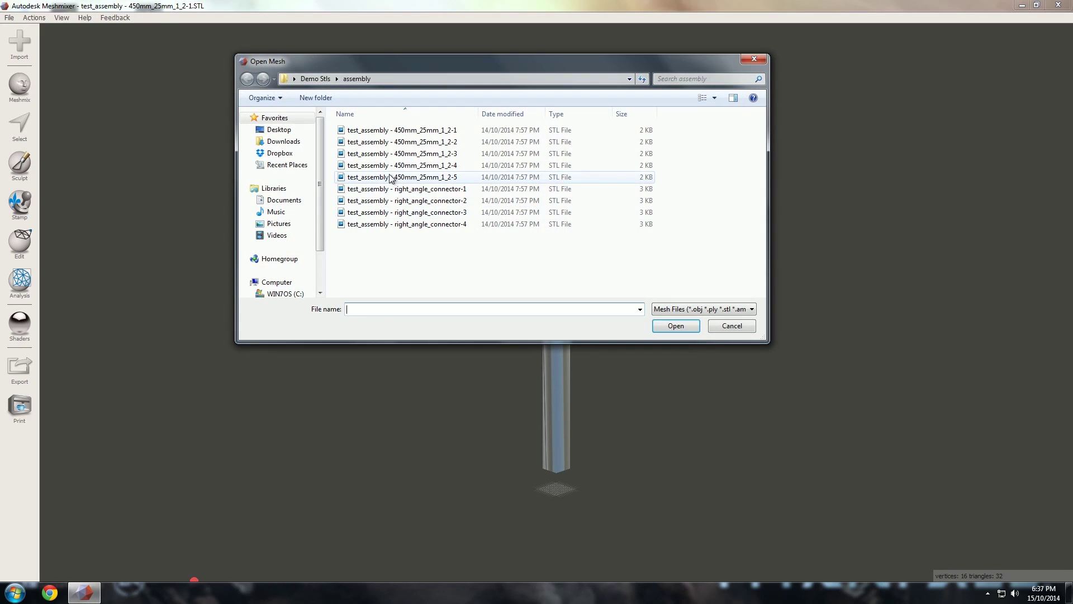
pyautogui.click(395, 166)
pyautogui.click(391, 203)
pyautogui.click(395, 166)
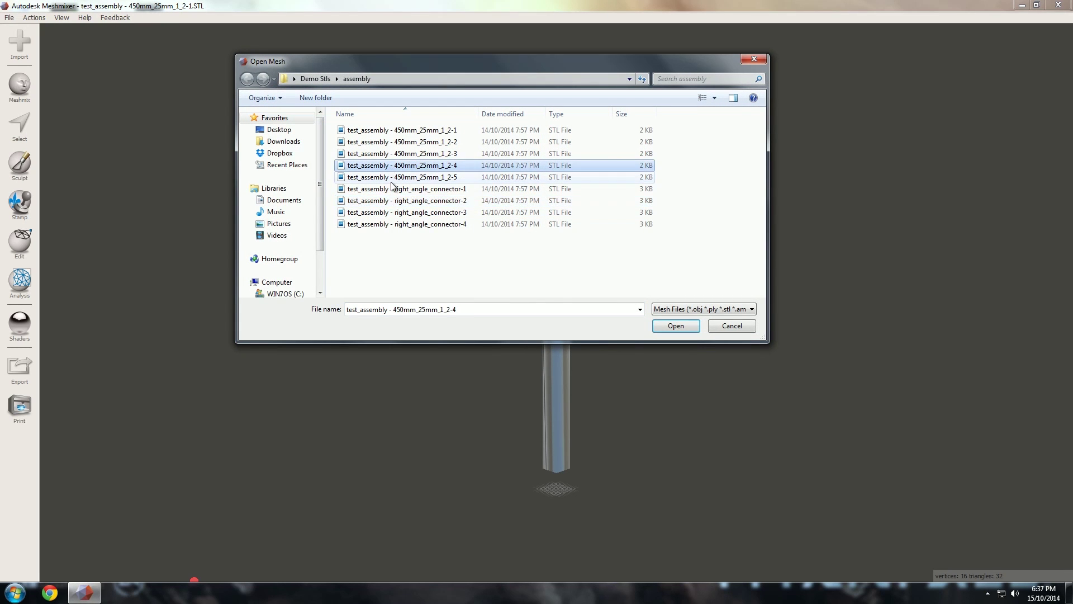
pyautogui.click(391, 201)
pyautogui.click(385, 130)
pyautogui.click(397, 166)
pyautogui.click(411, 213)
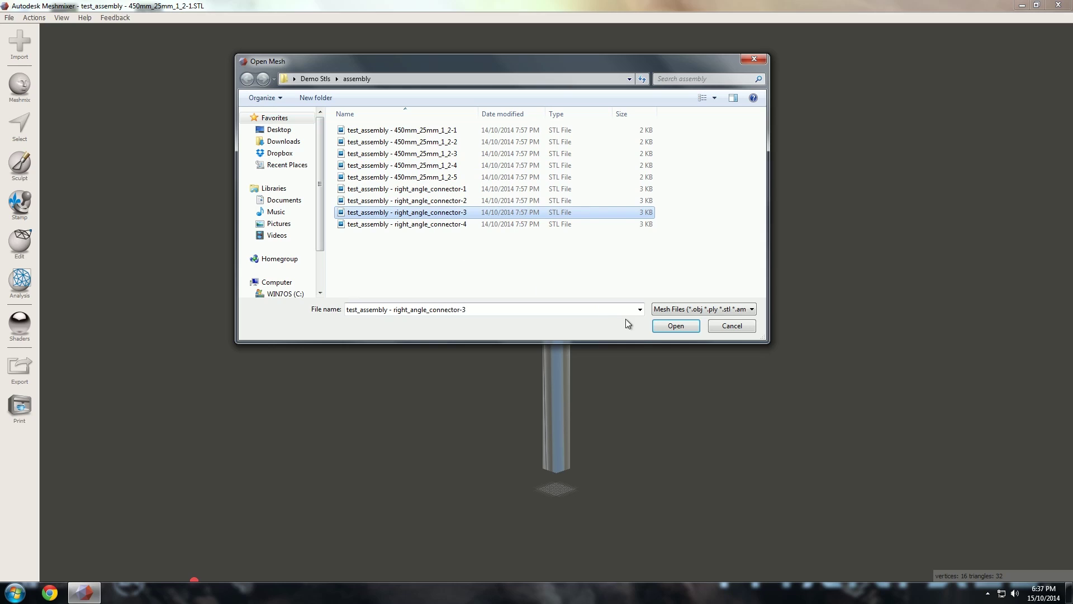
pyautogui.click(675, 325)
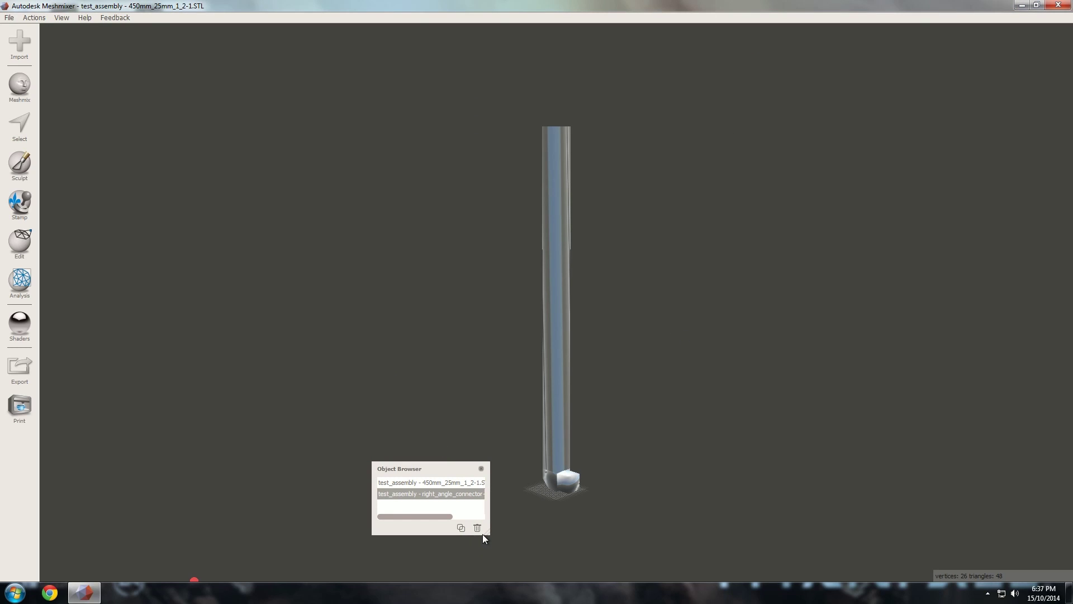
# Step: Close the Object Browser and browse the File menu
pyautogui.click(480, 469)
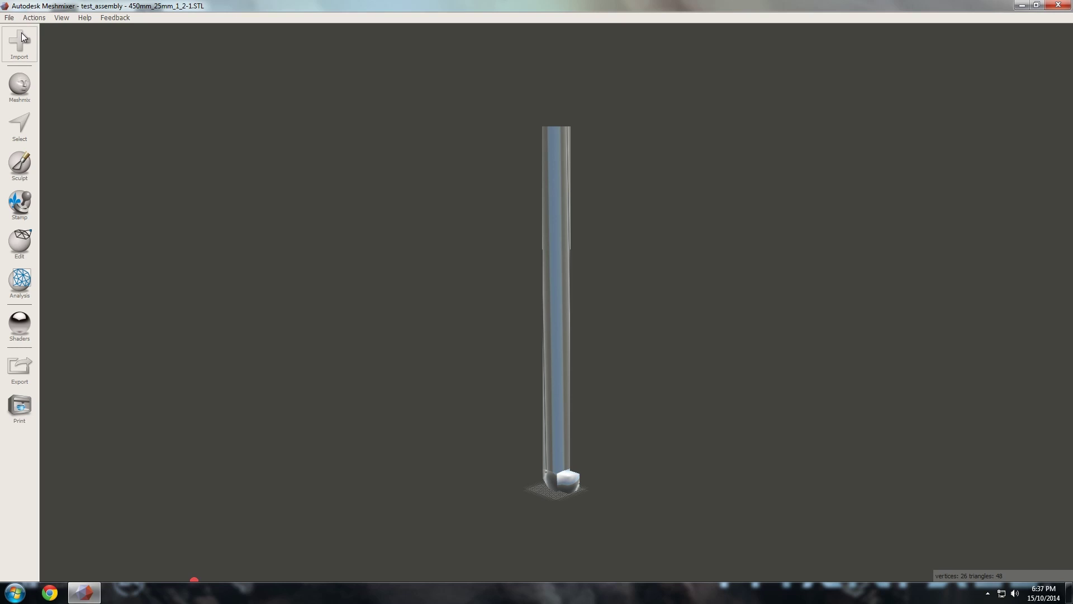
pyautogui.click(9, 17)
pyautogui.moveTo(34, 17)
pyautogui.click(406, 198)
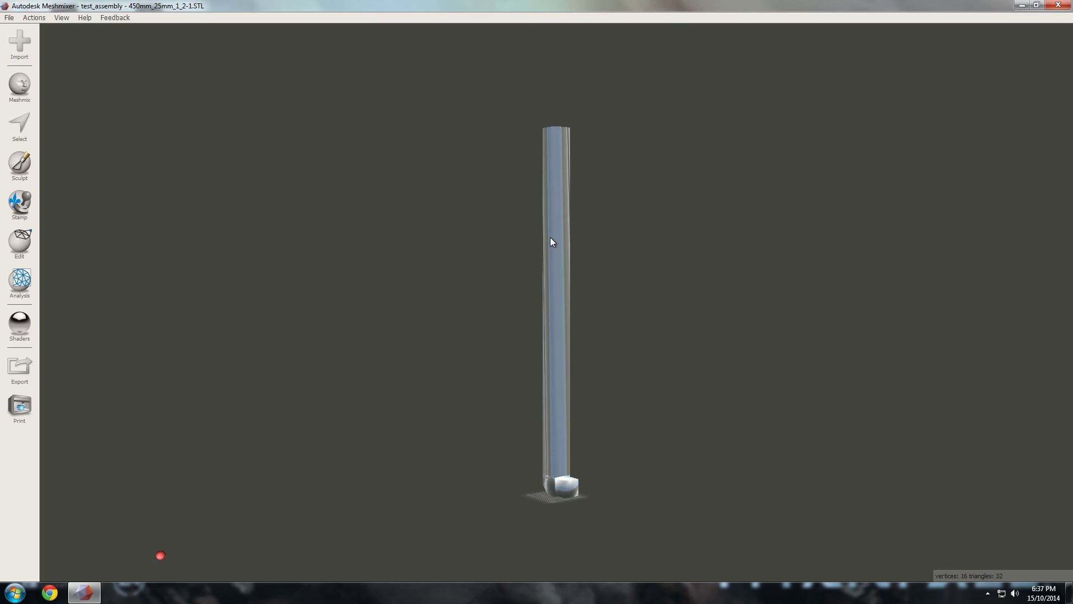
pyautogui.click(9, 18)
# Step: Quit Meshmixer with Don't Save and relaunch it
pyautogui.press('Escape')
pyautogui.click(1065, 5)
pyautogui.click(595, 327)
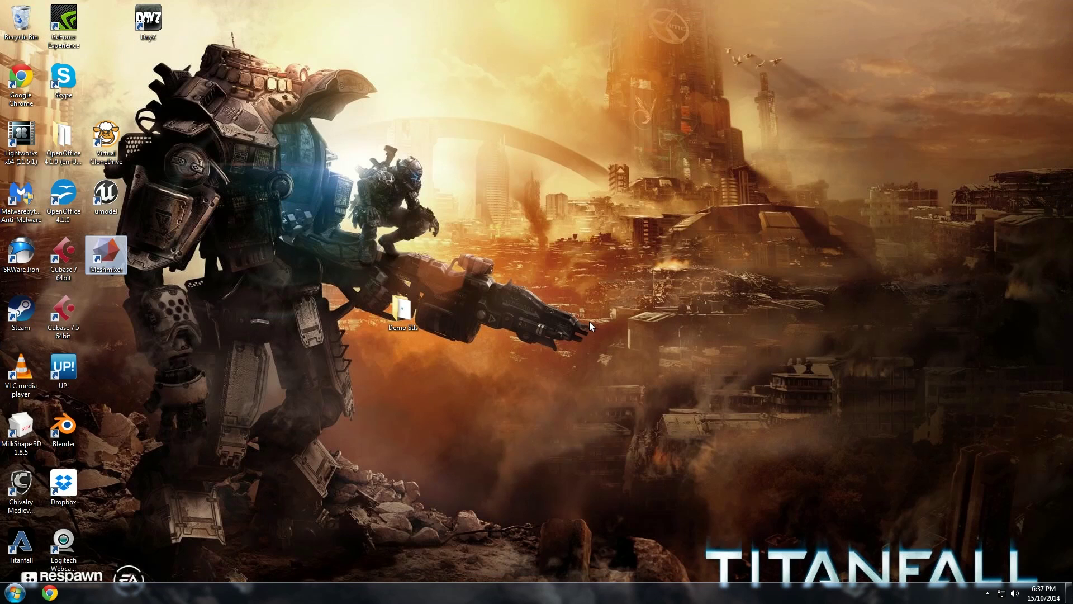
pyautogui.doubleClick(102, 255)
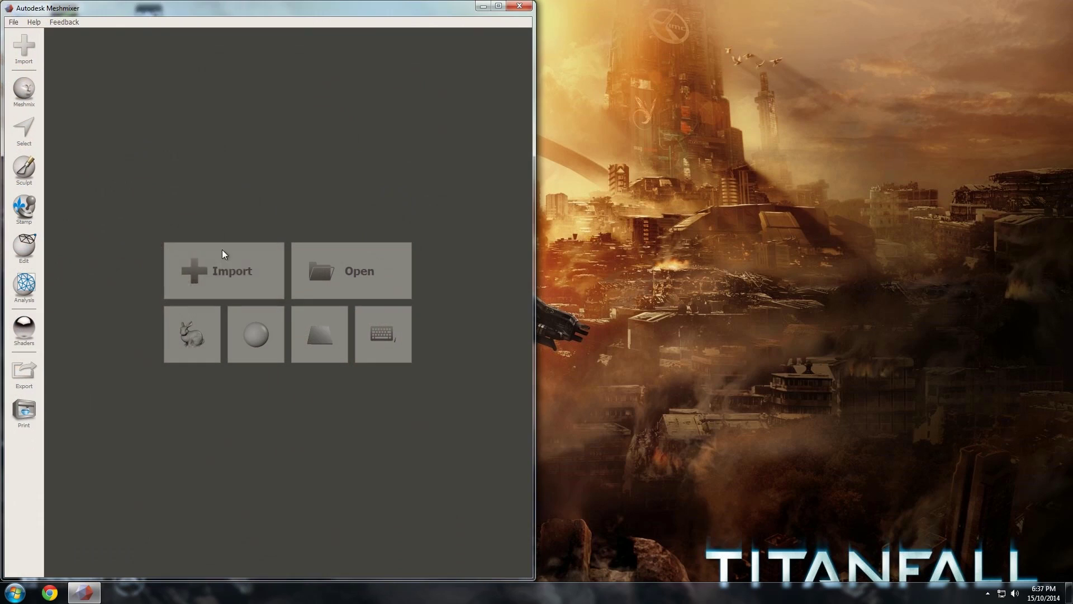
# Step: Drag all nine assembly STLs from Explorer into Meshmixer and maximize to view the frame
pyautogui.click(484, 7)
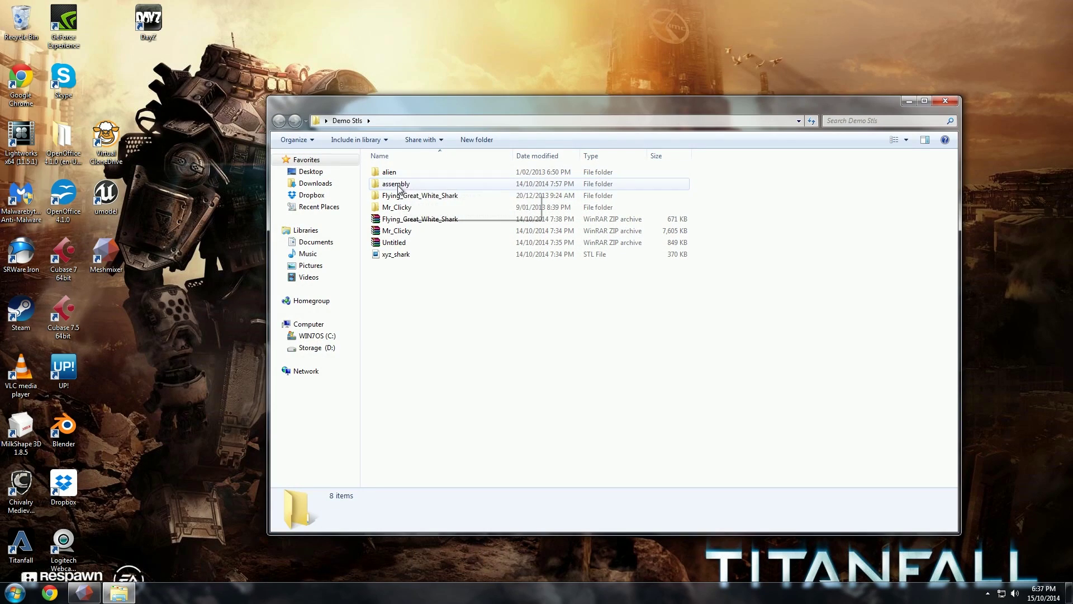
pyautogui.doubleClick(395, 185)
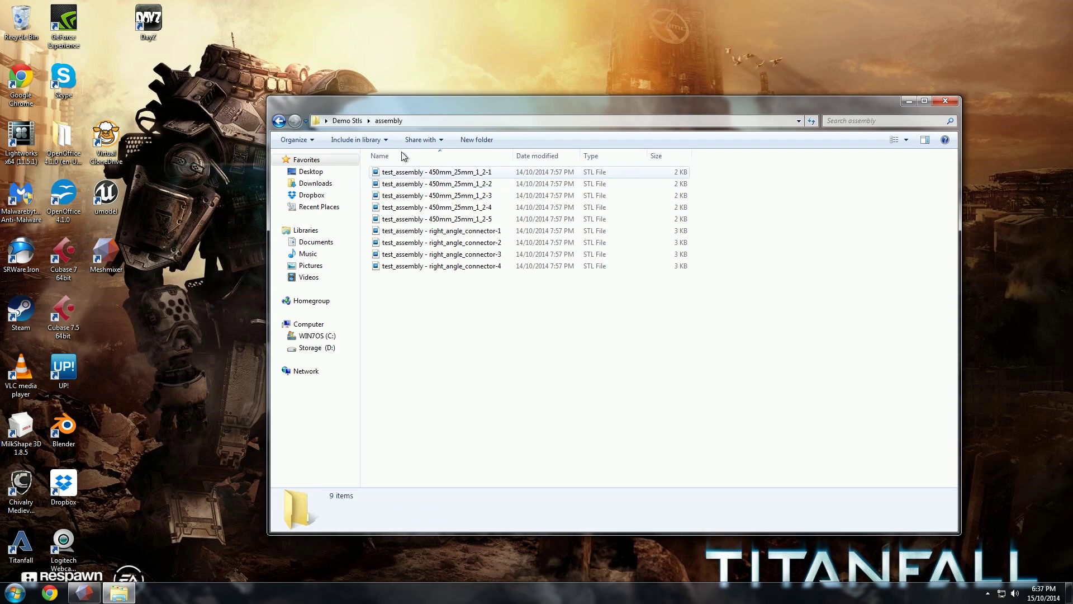
pyautogui.moveTo(418, 112); pyautogui.dragTo(1070, 145)
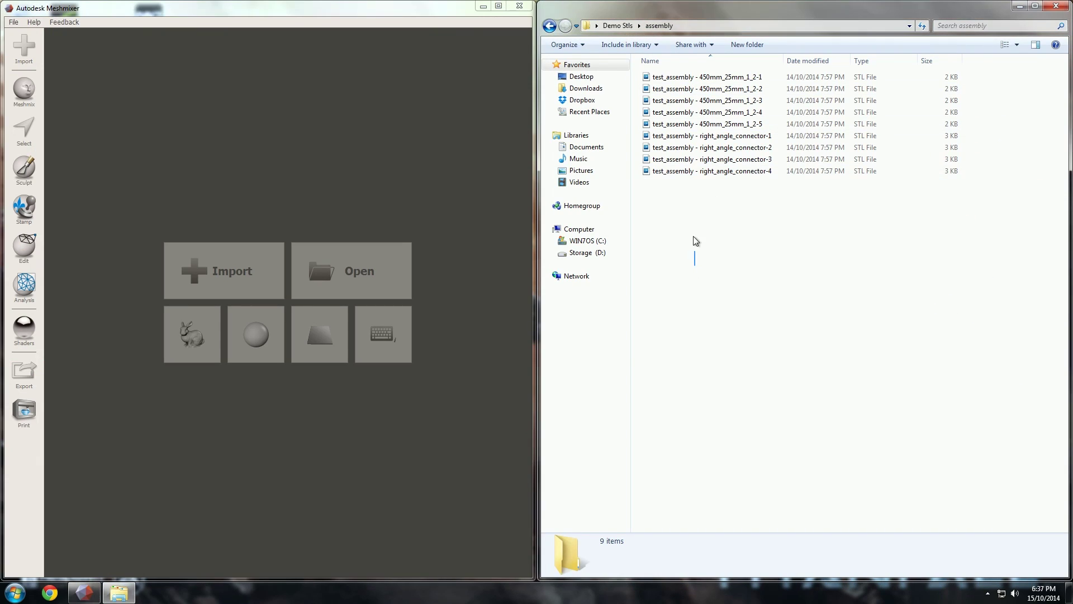
pyautogui.moveTo(695, 266); pyautogui.dragTo(652, 77)
pyautogui.moveTo(318, 106); pyautogui.dragTo(318, 106)
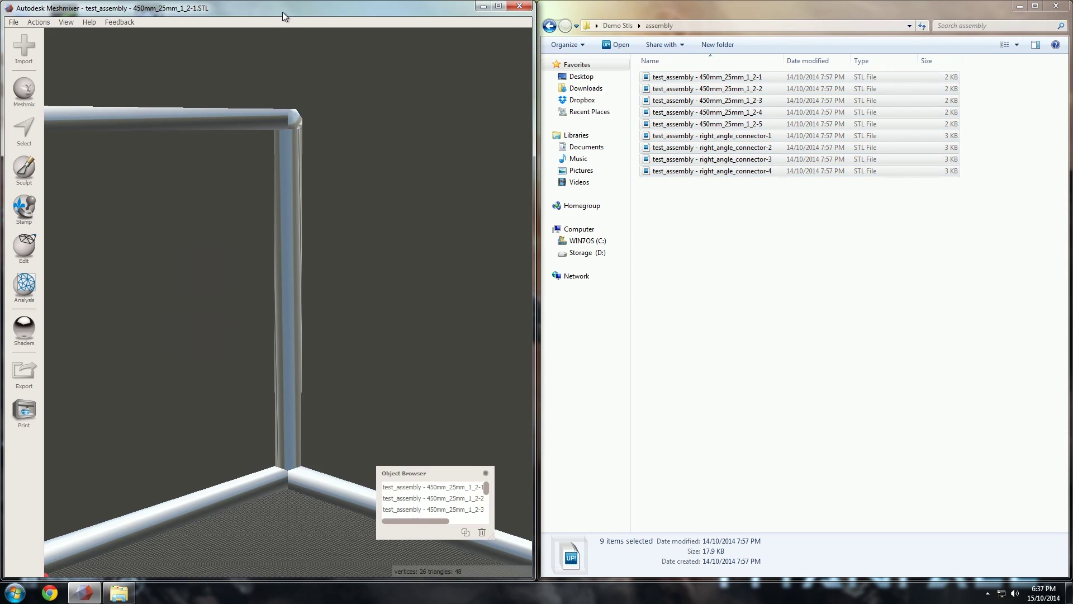
pyautogui.doubleClick(282, 12)
pyautogui.moveTo(539, 370); pyautogui.dragTo(475, 302, button='right')
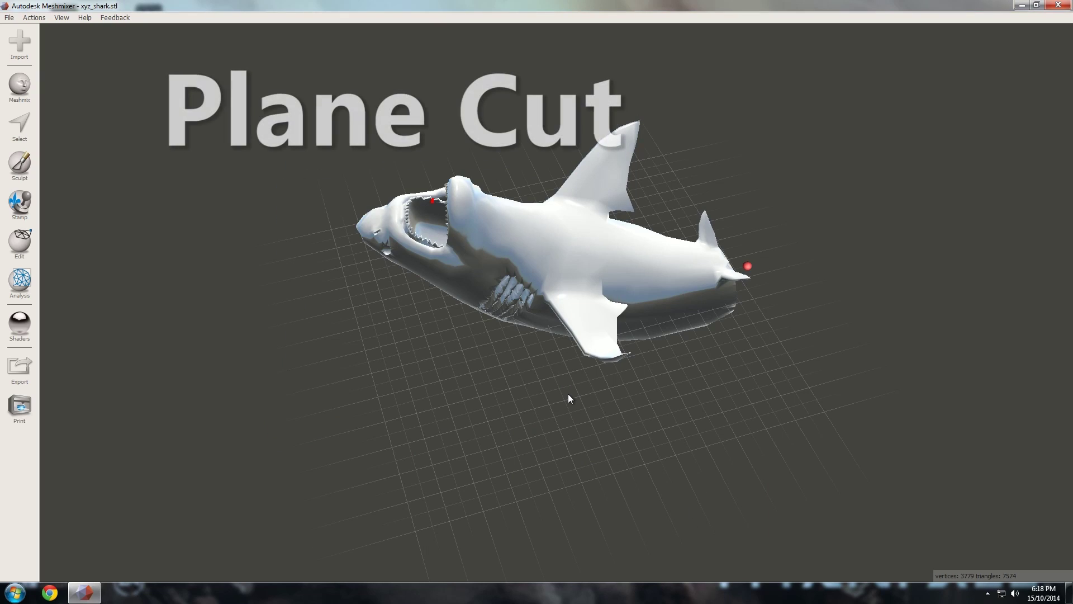
# Step: Start a Plane Cut on the shark and rotate the plane upright just behind the head
pyautogui.moveTo(568, 393); pyautogui.dragTo(329, 318, button='right')
pyautogui.click(8, 231)
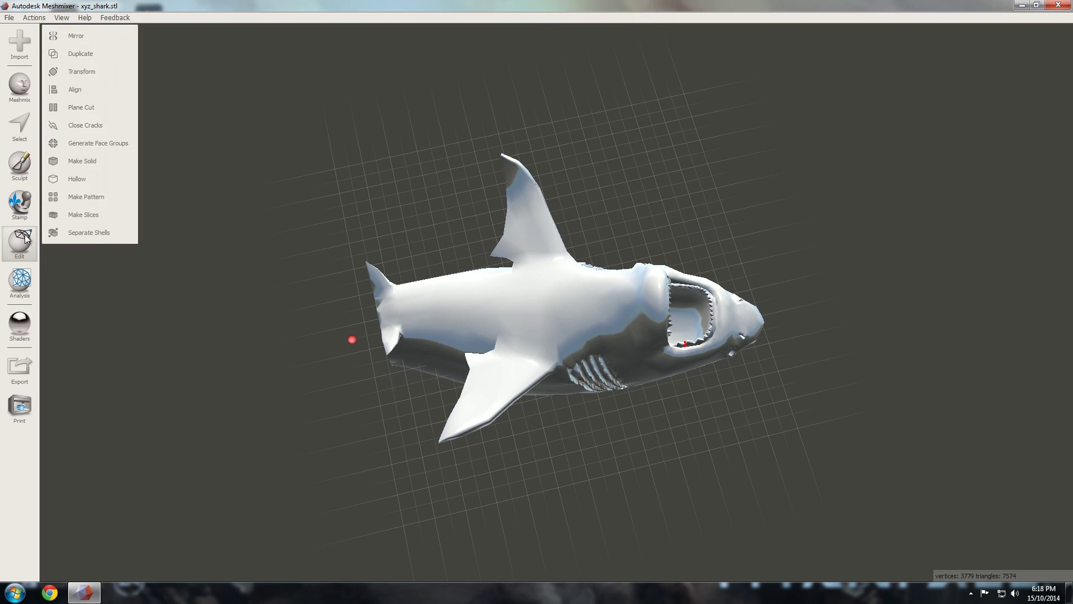
pyautogui.click(87, 102)
pyautogui.moveTo(642, 260); pyautogui.dragTo(635, 322, button='right')
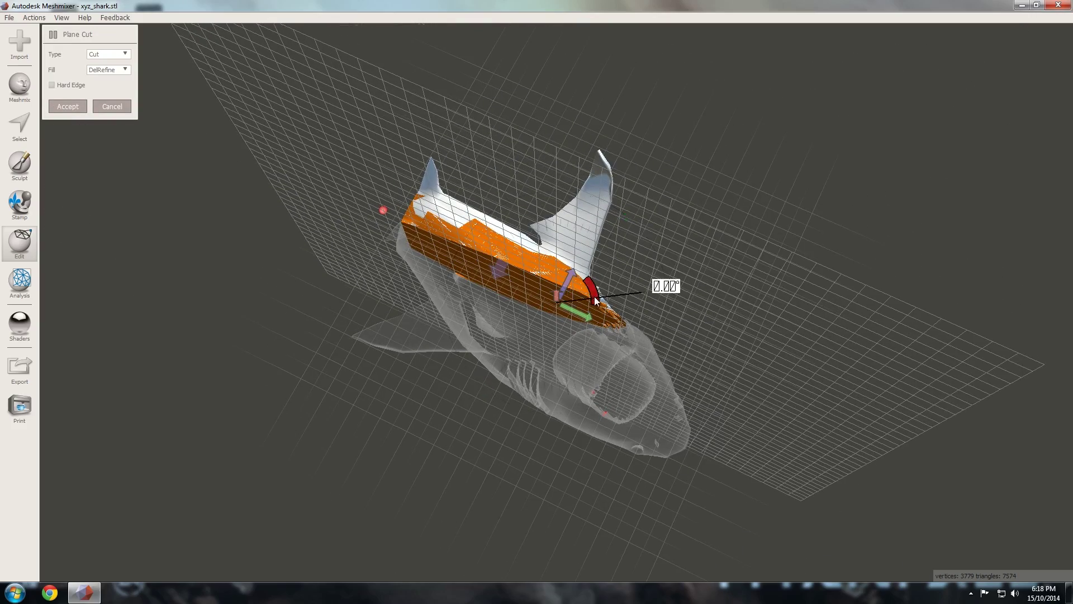
pyautogui.moveTo(595, 301); pyautogui.dragTo(578, 235)
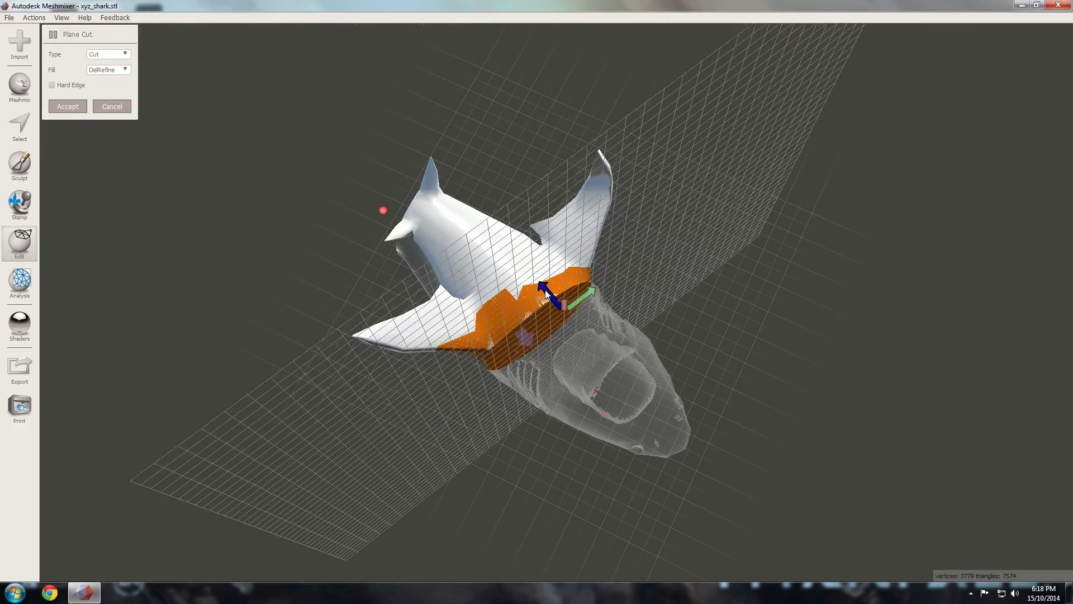
pyautogui.moveTo(622, 367); pyautogui.dragTo(377, 316, button='right')
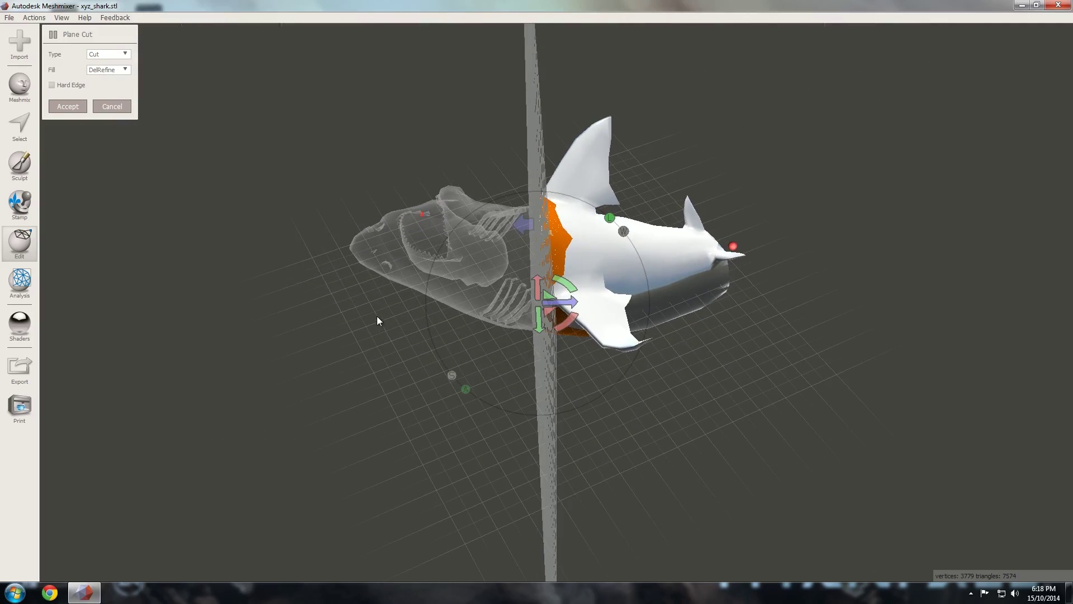
pyautogui.moveTo(567, 277); pyautogui.dragTo(563, 280)
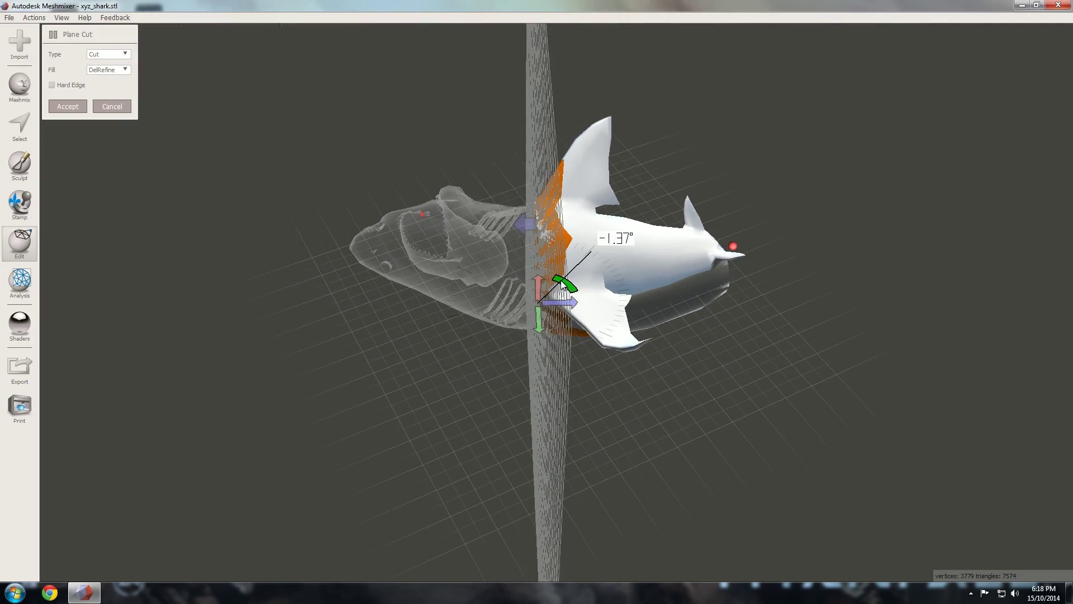
pyautogui.moveTo(562, 279); pyautogui.dragTo(339, 191, button='right')
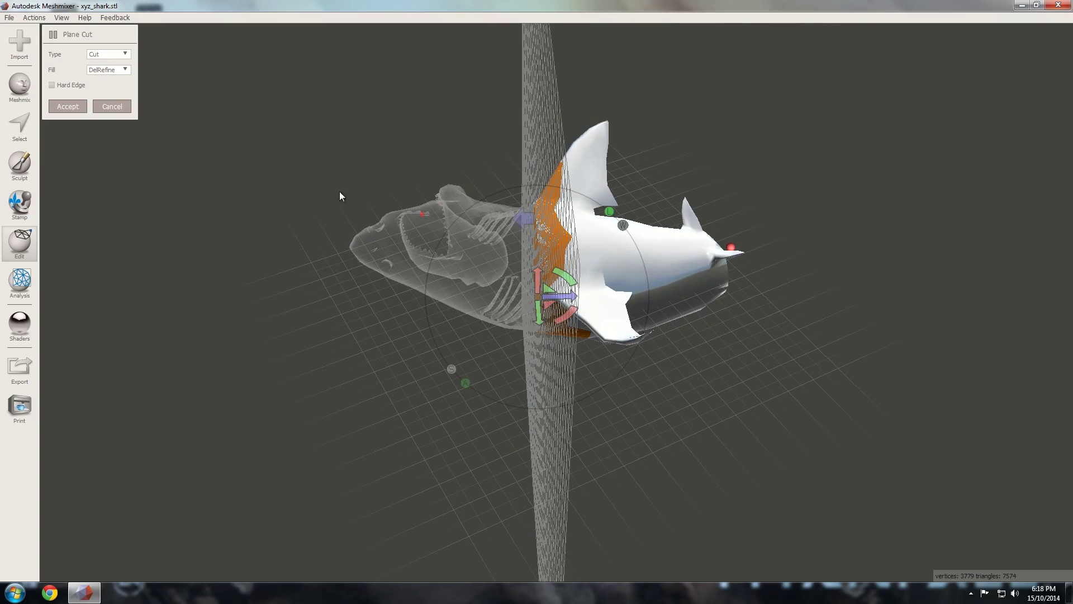
# Step: Set the cut type to Slice with Hard Edge and accept the cut
pyautogui.click(110, 55)
pyautogui.click(52, 85)
pyautogui.moveTo(504, 307); pyautogui.dragTo(560, 298, button='right')
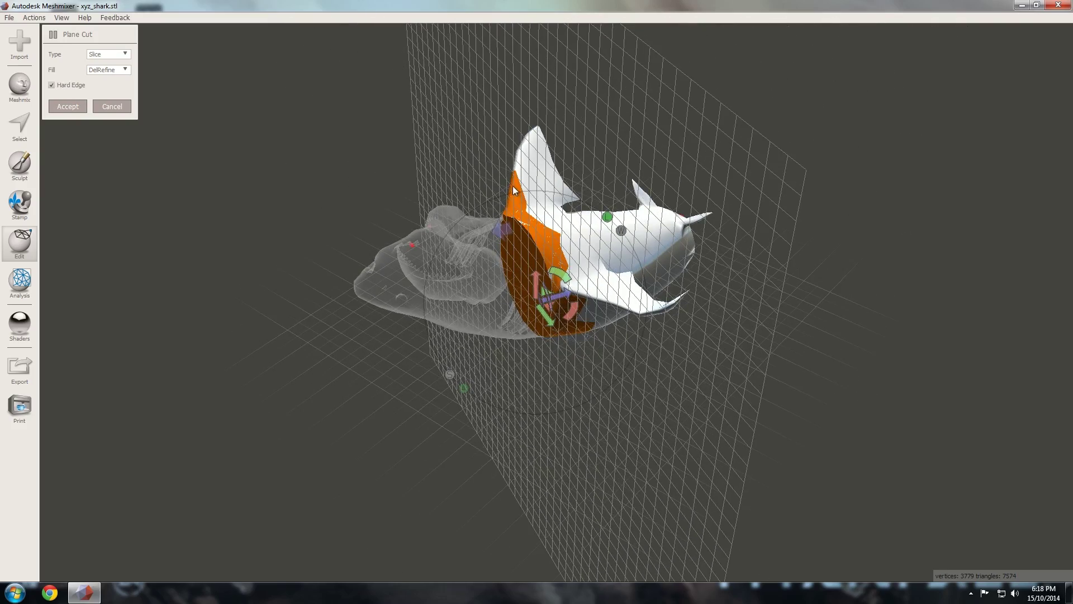
pyautogui.moveTo(519, 257)
pyautogui.mouseDown(button='right')
pyautogui.moveTo(509, 212)
pyautogui.moveTo(504, 250)
pyautogui.moveTo(461, 279)
pyautogui.moveTo(534, 266)
pyautogui.mouseUp(button='right')
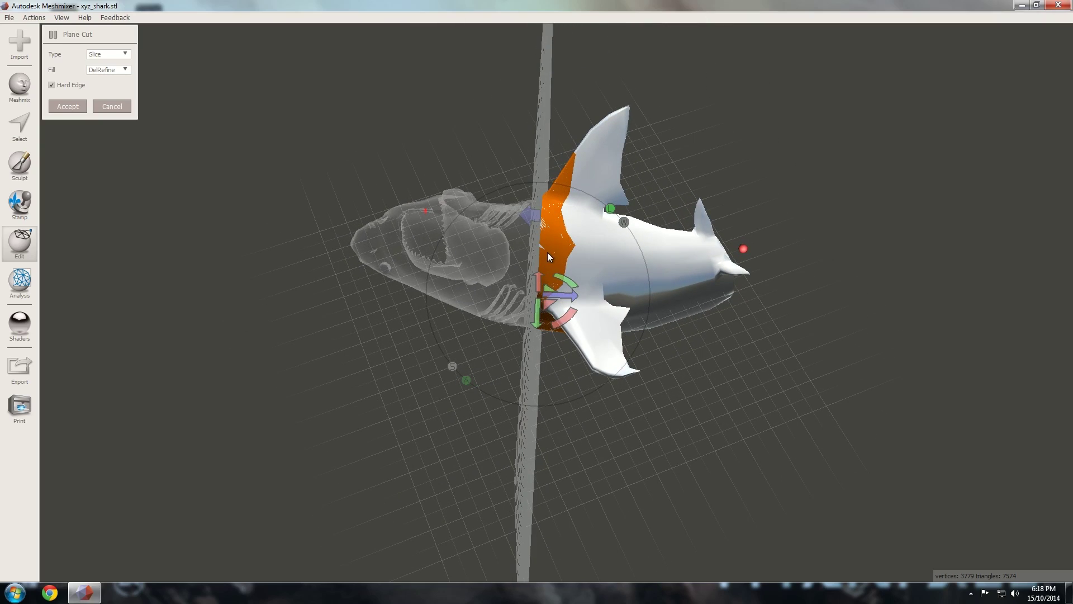
pyautogui.click(67, 106)
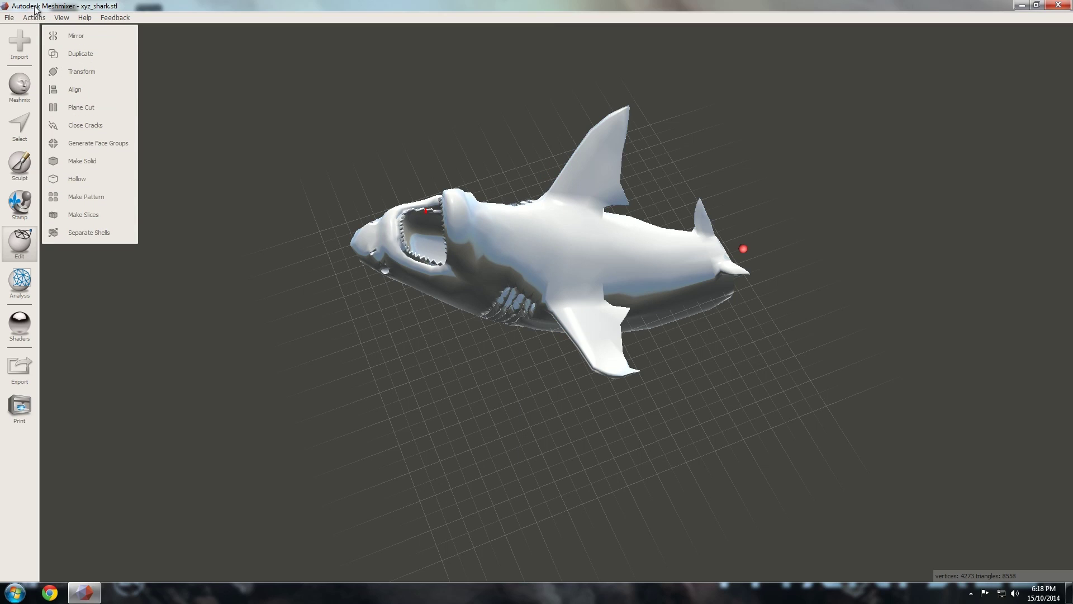
# Step: Separate the sliced shark into shells, then hide and re-show shell 2, the head
pyautogui.click(90, 234)
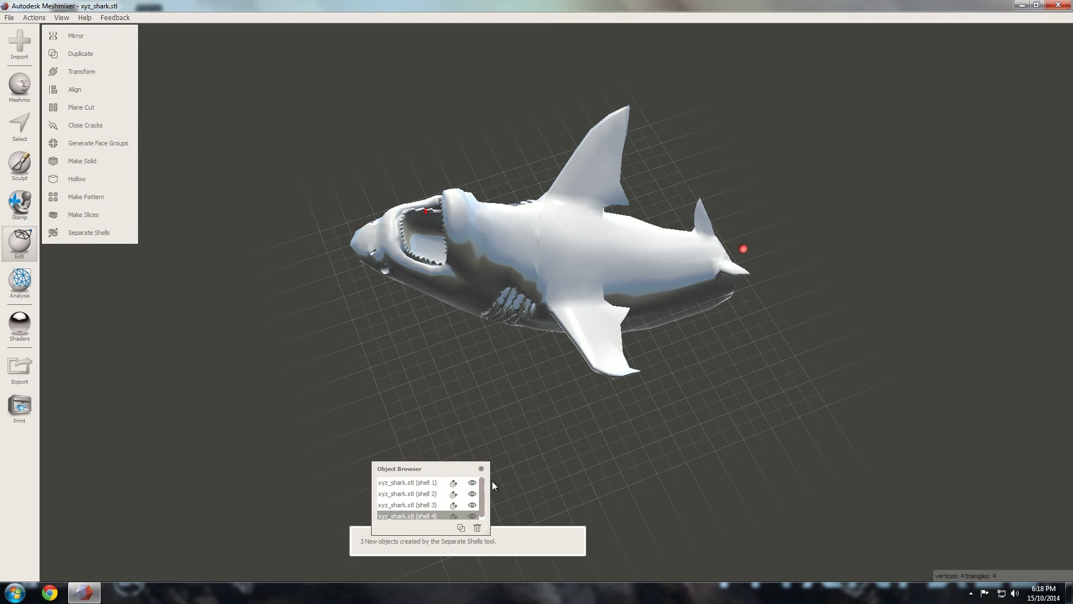
pyautogui.moveTo(447, 476); pyautogui.dragTo(491, 271)
pyautogui.click(547, 341)
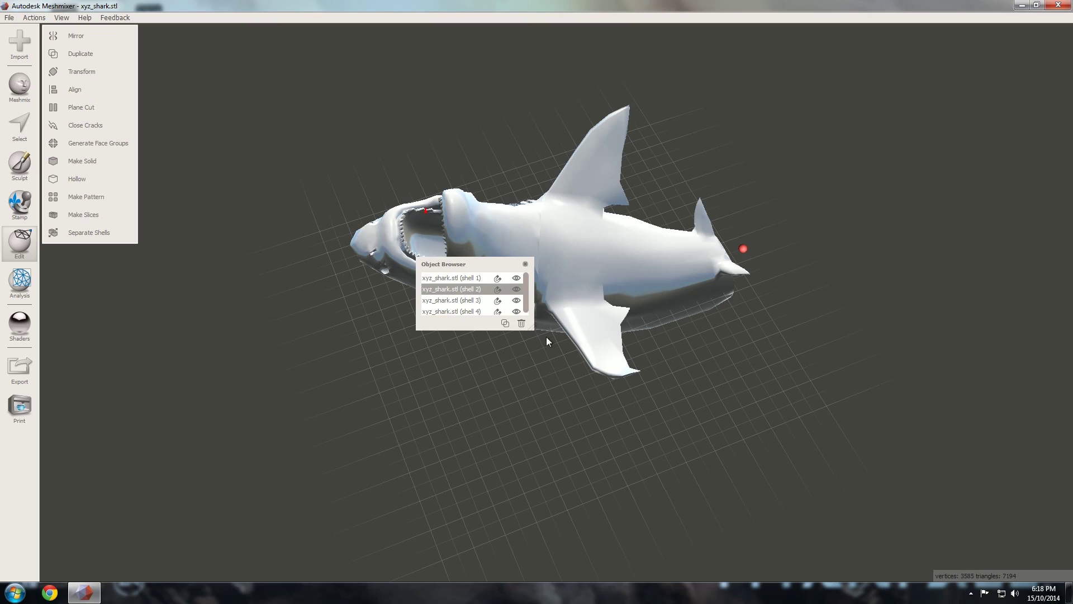
pyautogui.moveTo(535, 334); pyautogui.dragTo(589, 364)
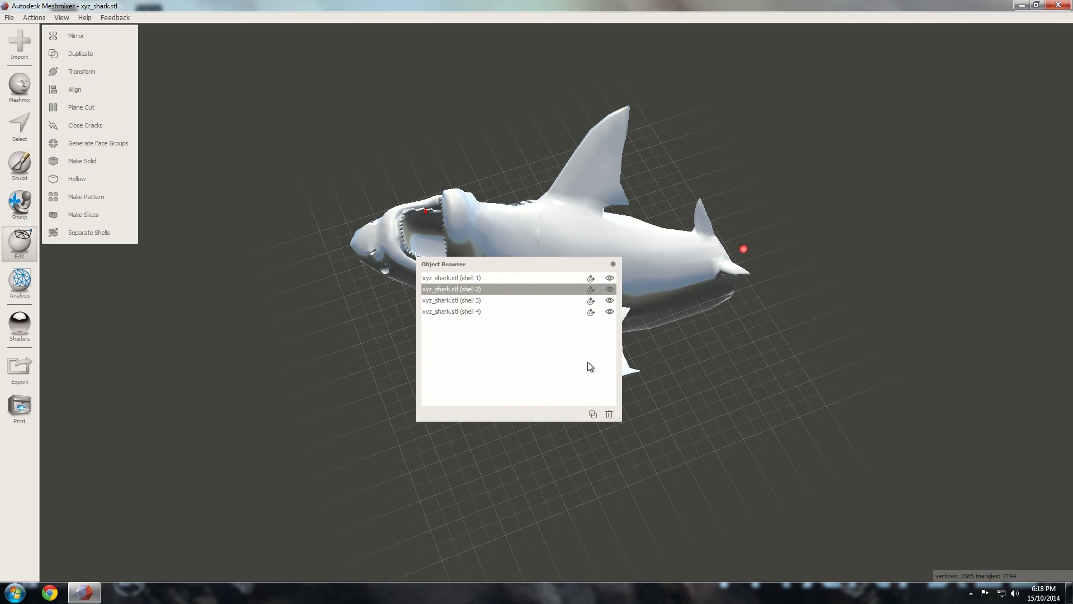
pyautogui.click(484, 300)
pyautogui.click(503, 311)
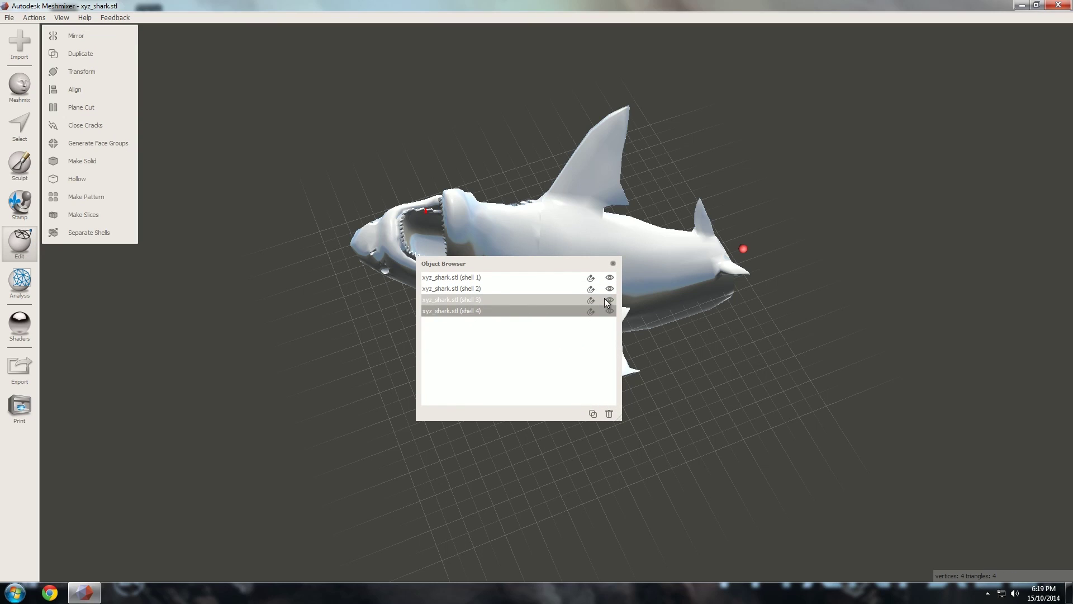
pyautogui.click(474, 286)
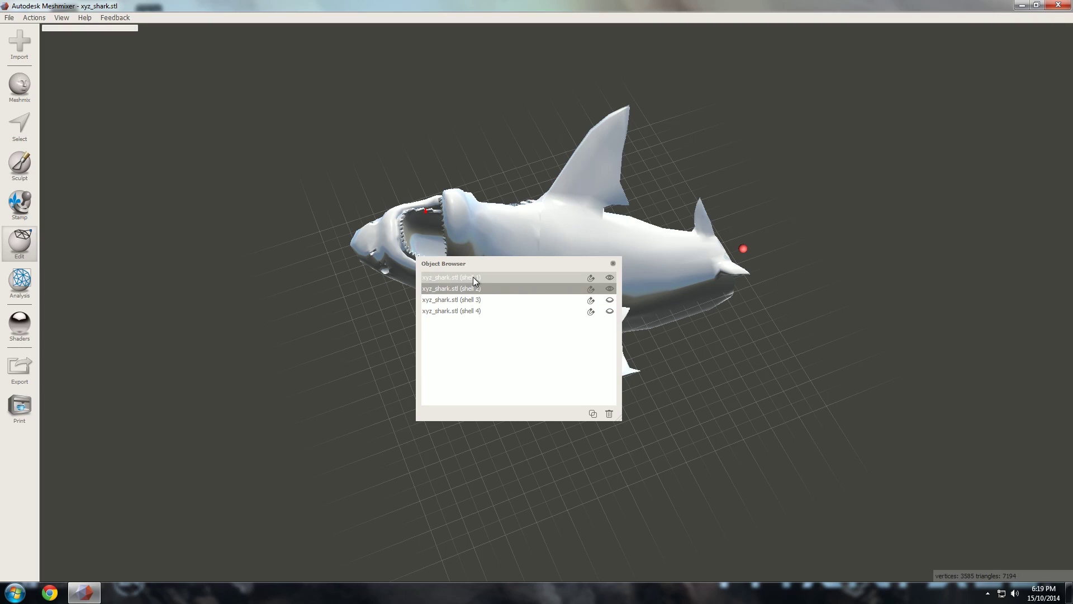
pyautogui.click(474, 277)
pyautogui.click(608, 287)
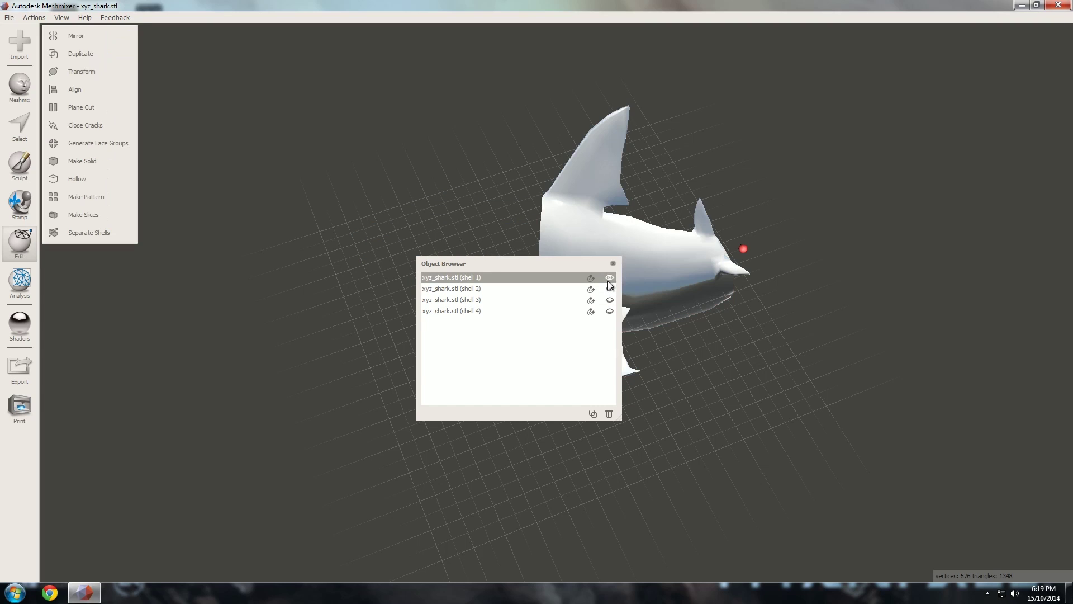
pyautogui.click(609, 287)
# Step: Start a File > Export, cancel it, and close the Object Browser
pyautogui.click(9, 17)
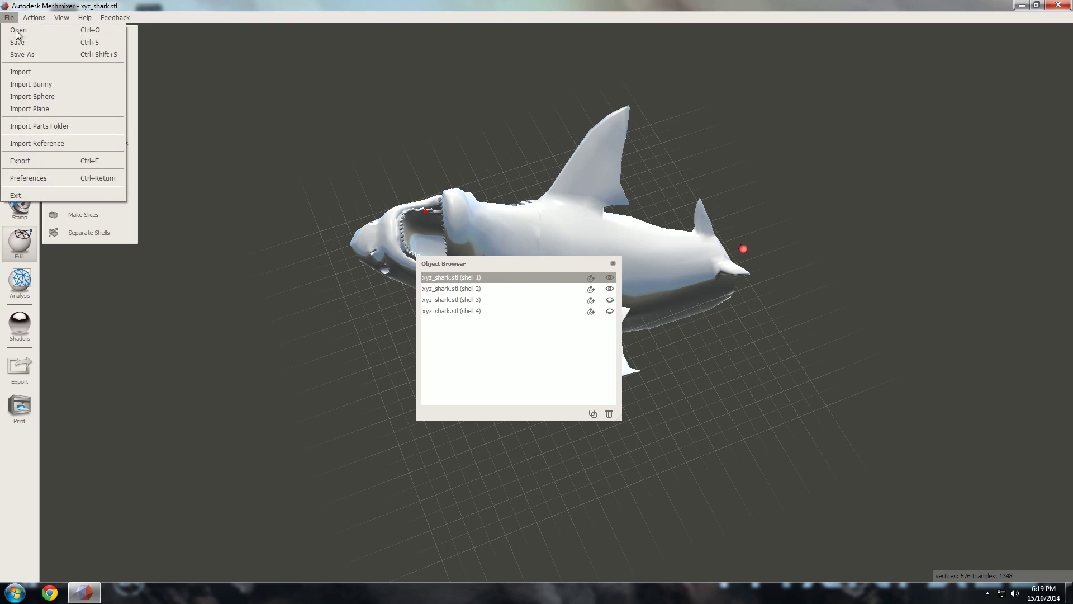
pyautogui.click(46, 162)
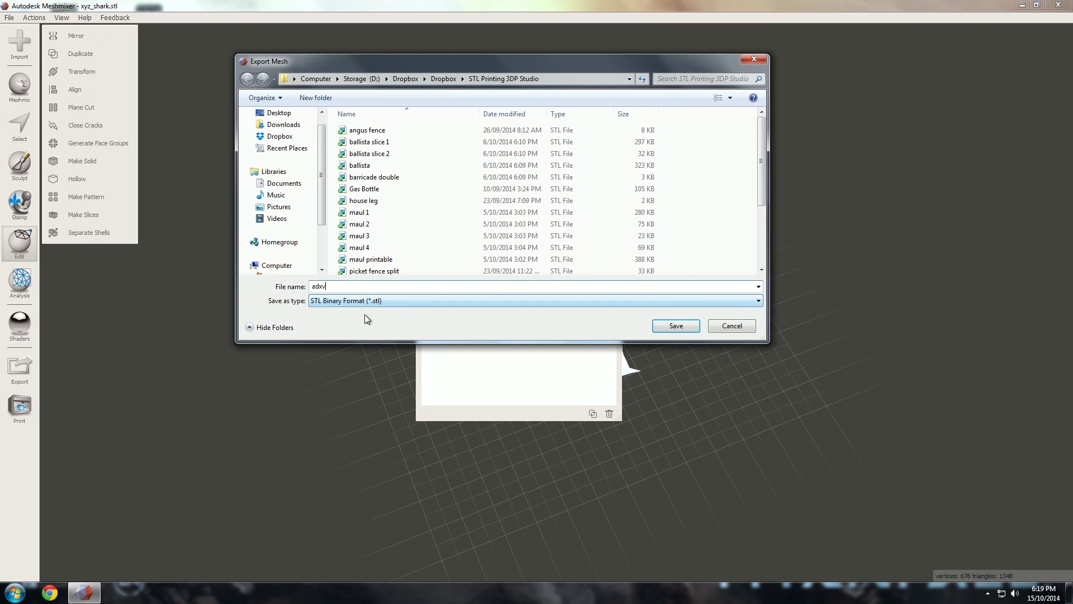
pyautogui.click(730, 327)
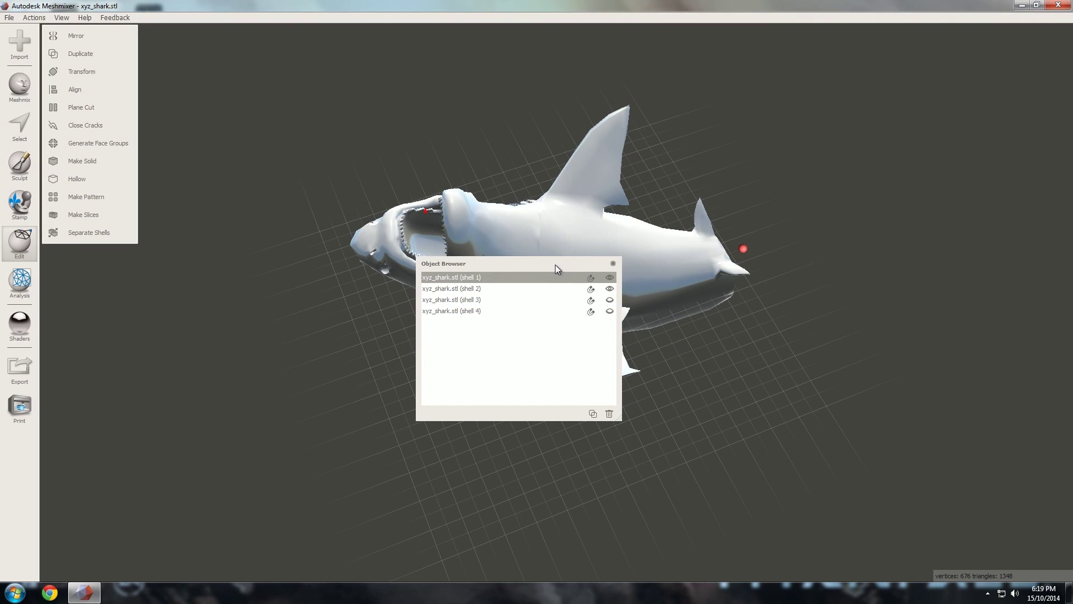
pyautogui.moveTo(556, 265); pyautogui.dragTo(742, 296)
pyautogui.click(787, 296)
pyautogui.moveTo(558, 230); pyautogui.dragTo(651, 283, button='right')
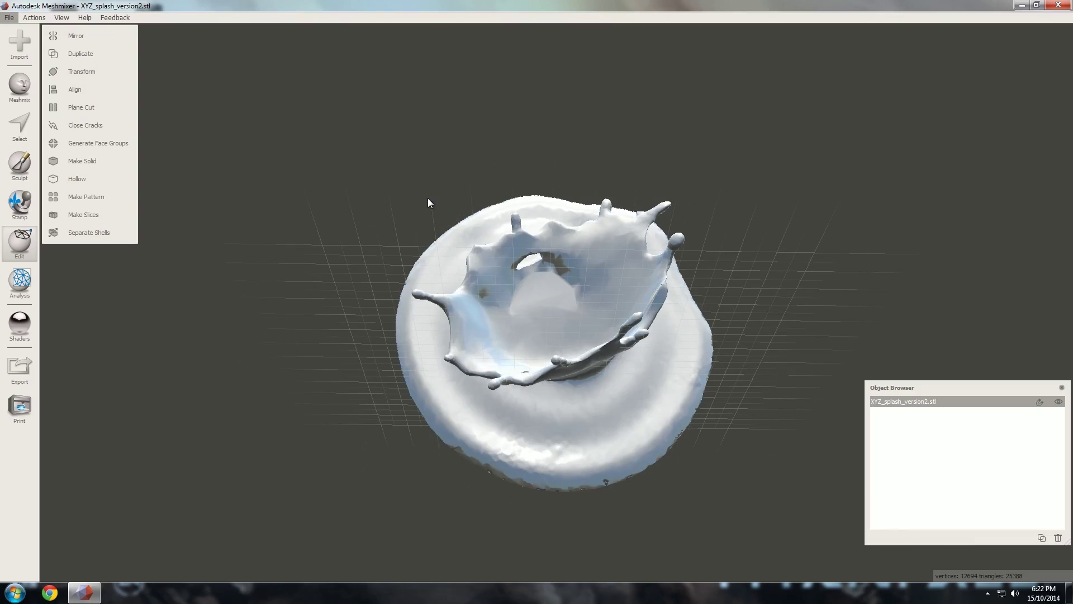
# Step: Append xyz_shark.stl to the XYZ_splash_version2 scene
pyautogui.moveTo(544, 389); pyautogui.dragTo(686, 287, button='right')
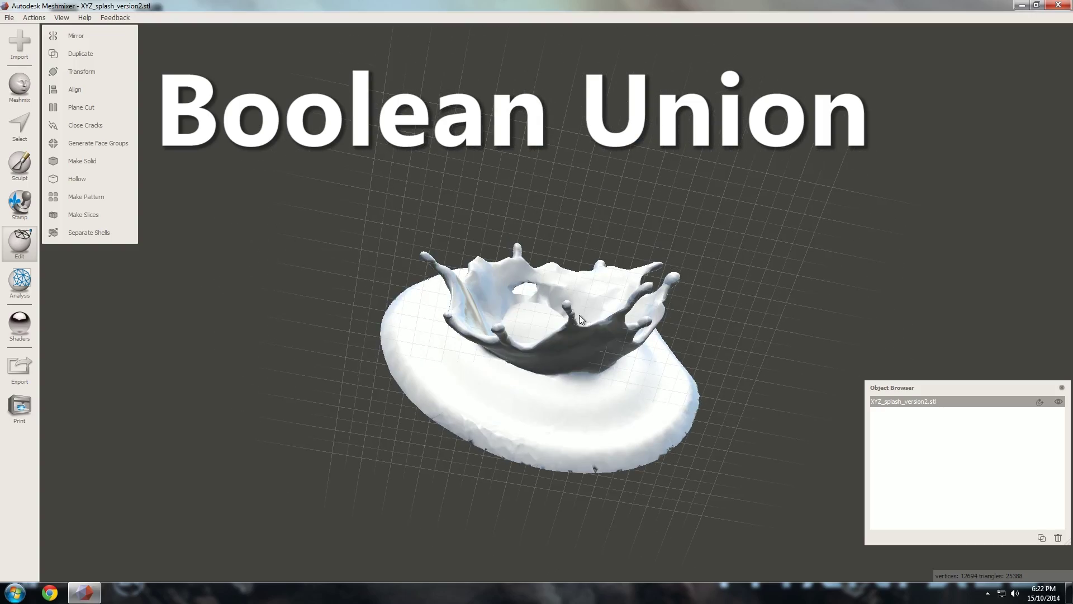
pyautogui.moveTo(579, 315)
pyautogui.mouseDown(button='right')
pyautogui.moveTo(608, 340)
pyautogui.moveTo(532, 411)
pyautogui.moveTo(559, 334)
pyautogui.moveTo(596, 331)
pyautogui.moveTo(582, 314)
pyautogui.mouseUp(button='right')
pyautogui.click(18, 40)
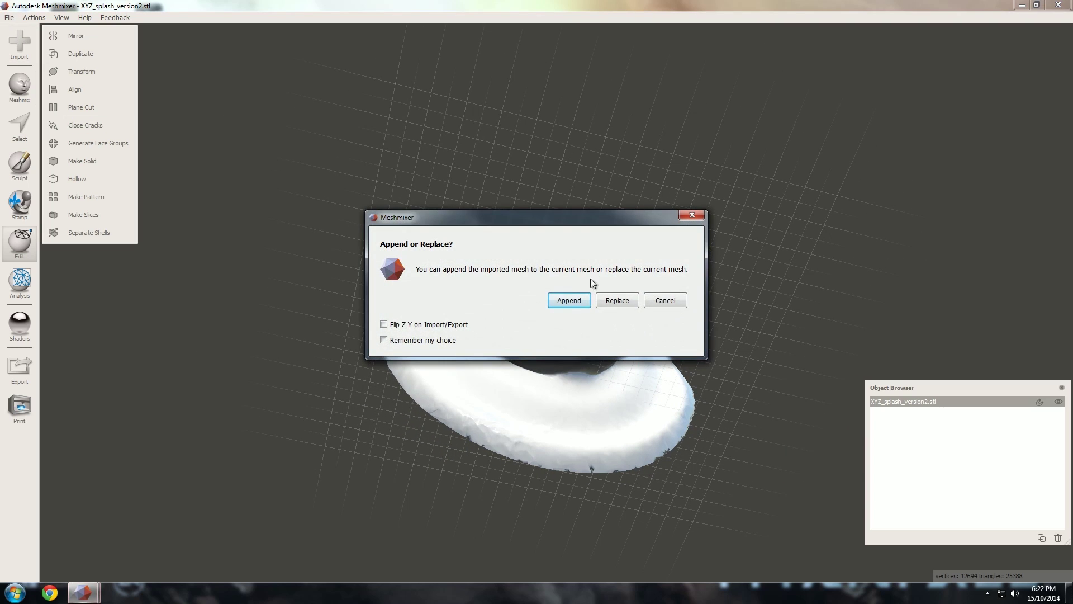
pyautogui.click(569, 300)
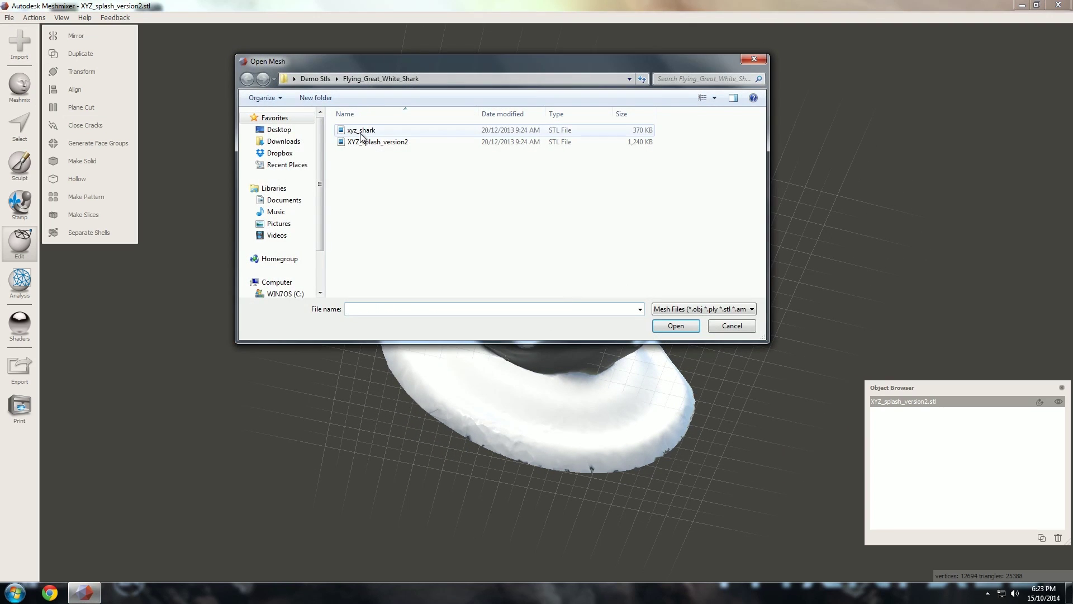
pyautogui.click(363, 131)
pyautogui.click(676, 326)
# Step: Transform the shark into a leaping pose with its tail in the splash
pyautogui.moveTo(575, 223); pyautogui.dragTo(258, 130, button='right')
pyautogui.click(60, 71)
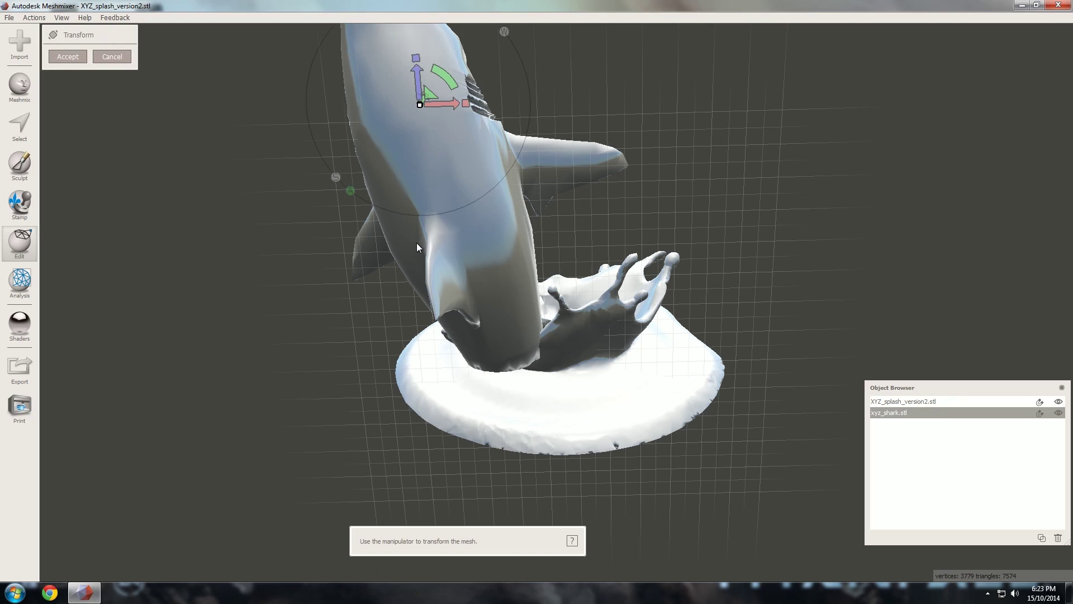
pyautogui.moveTo(441, 103); pyautogui.dragTo(565, 441, button='right')
pyautogui.moveTo(339, 296); pyautogui.dragTo(624, 406, button='right')
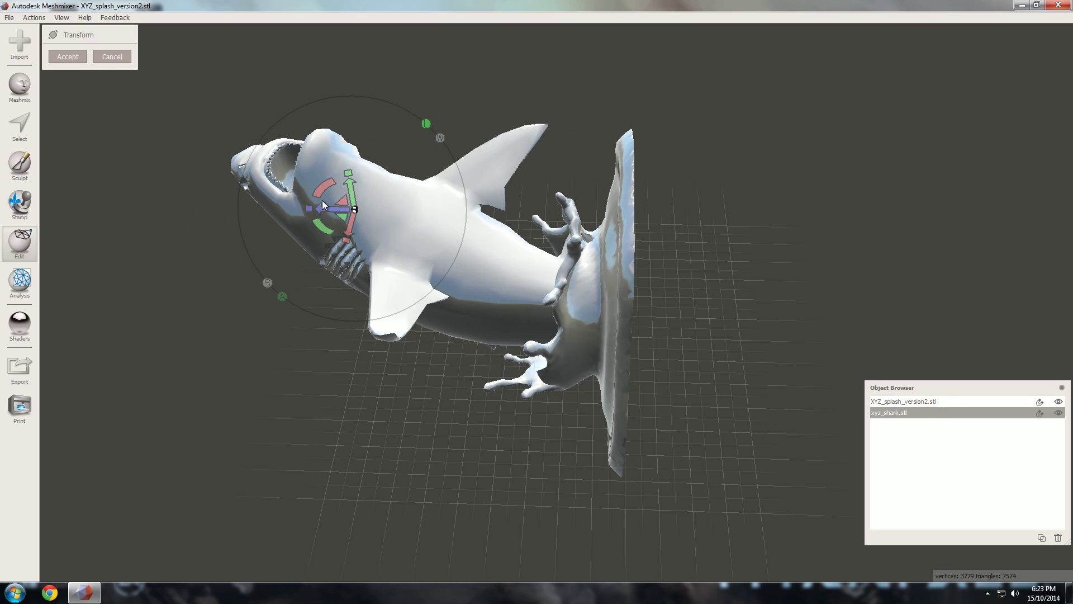
pyautogui.moveTo(323, 210); pyautogui.dragTo(659, 101, button='right')
# Step: Accept the shark's placement, select it with the splash, and apply Boolean Union
pyautogui.click(67, 55)
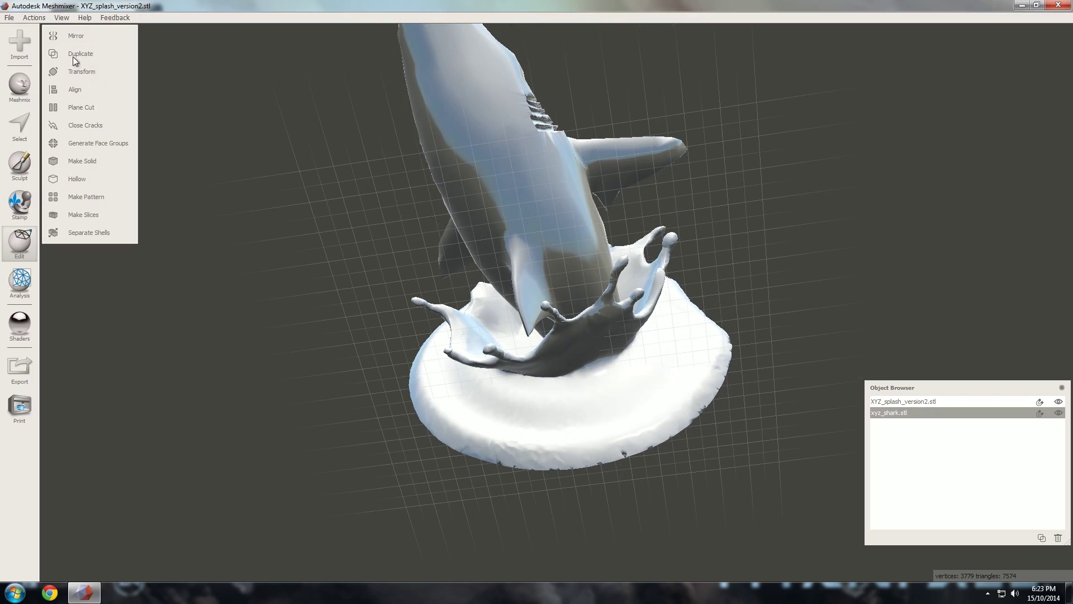
pyautogui.keyDown('shift'); pyautogui.click(917, 400); pyautogui.keyUp('shift')
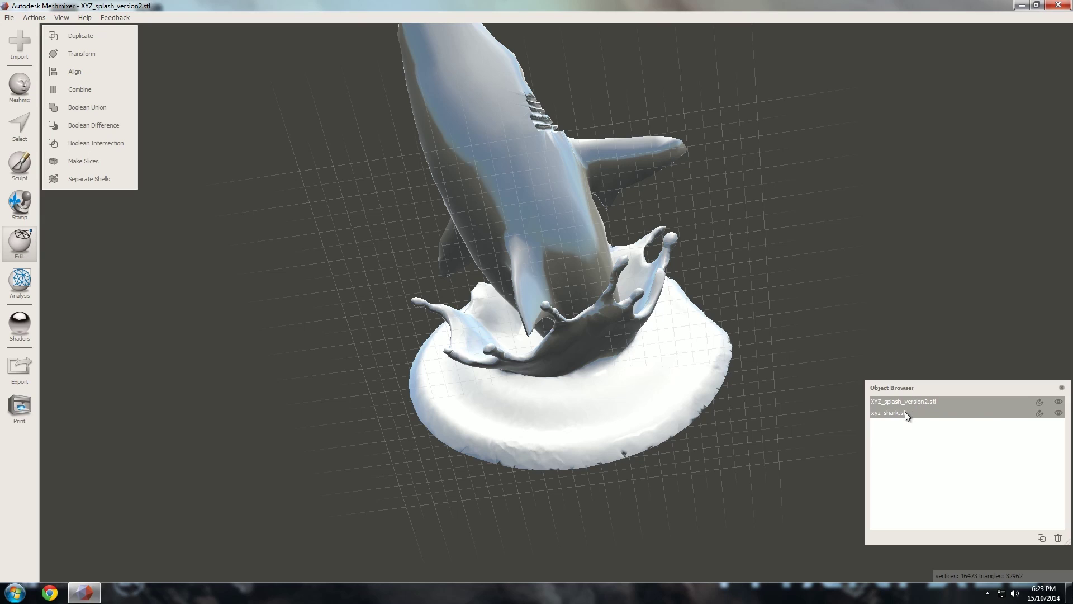
pyautogui.click(109, 105)
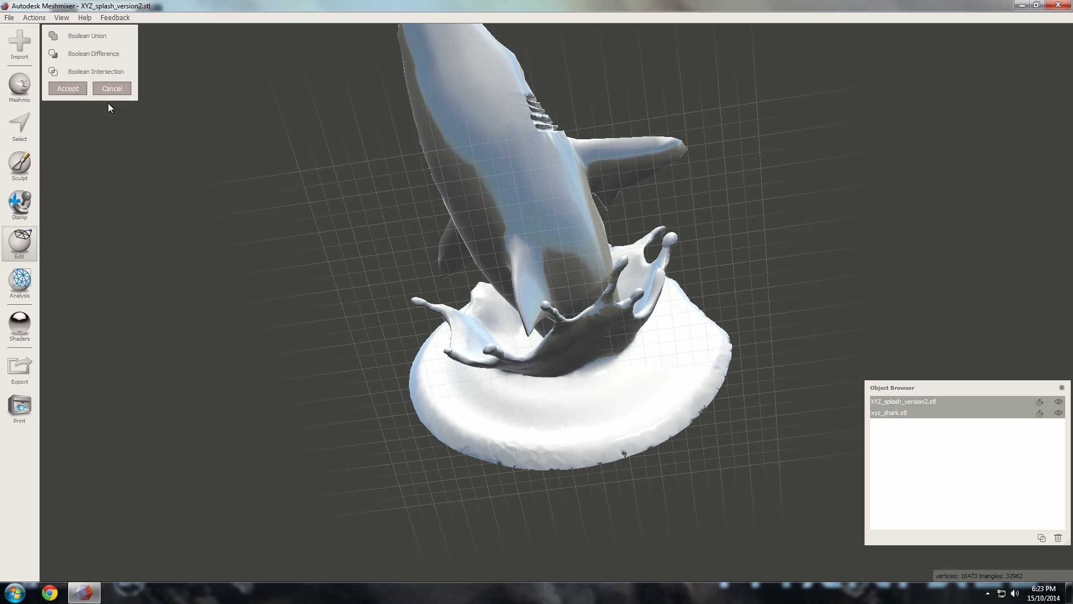
pyautogui.click(67, 88)
pyautogui.moveTo(683, 216); pyautogui.dragTo(485, 208, button='right')
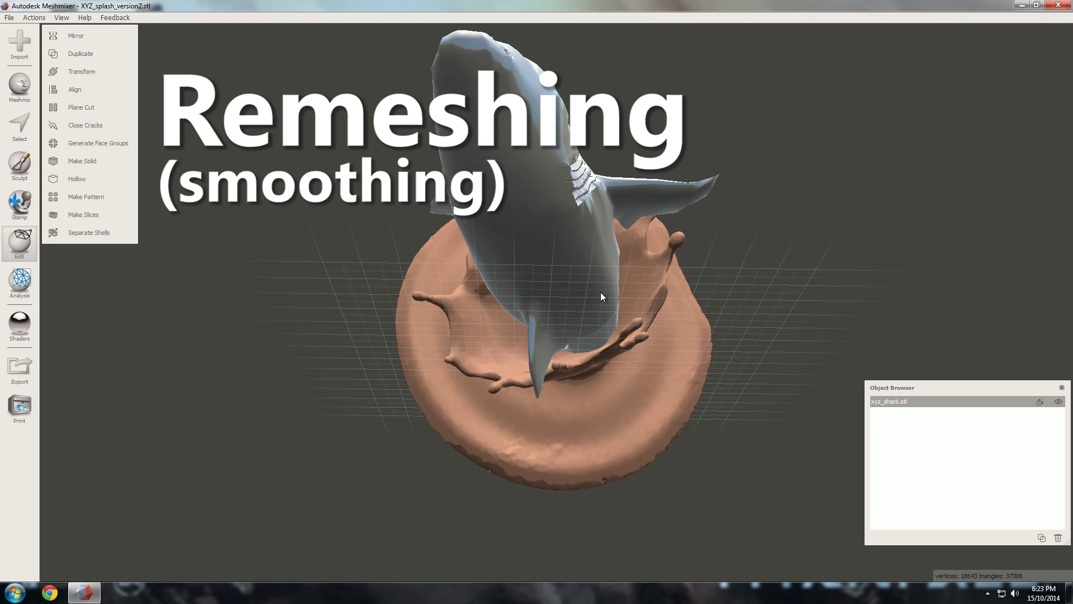
# Step: Turn on wireframe display and orbit the merged shark-and-splash to inspect its triangles
pyautogui.moveTo(580, 273); pyautogui.dragTo(562, 367, button='right')
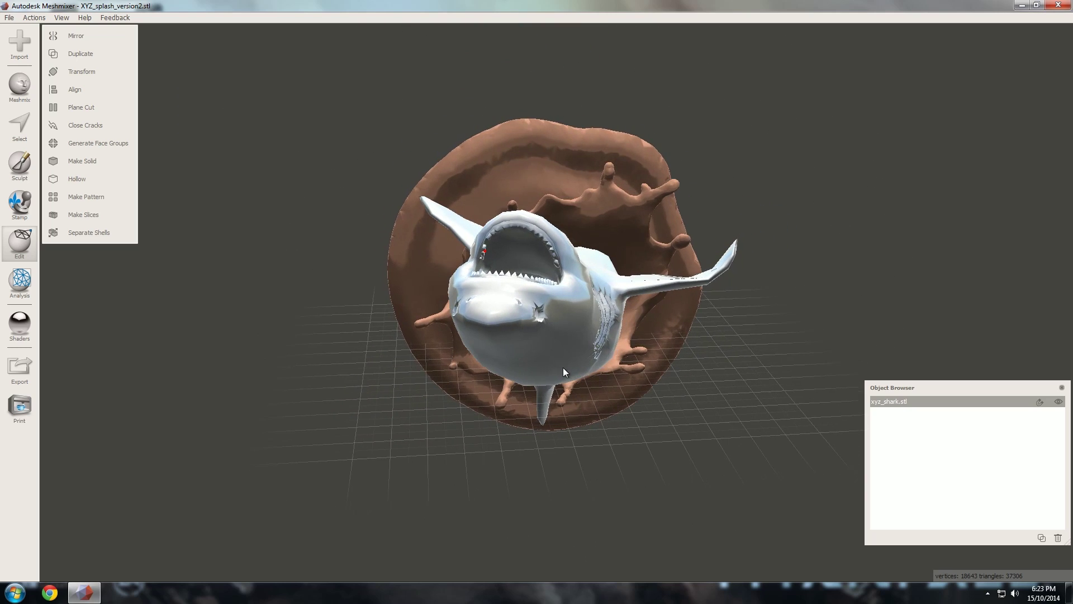
pyautogui.click(58, 18)
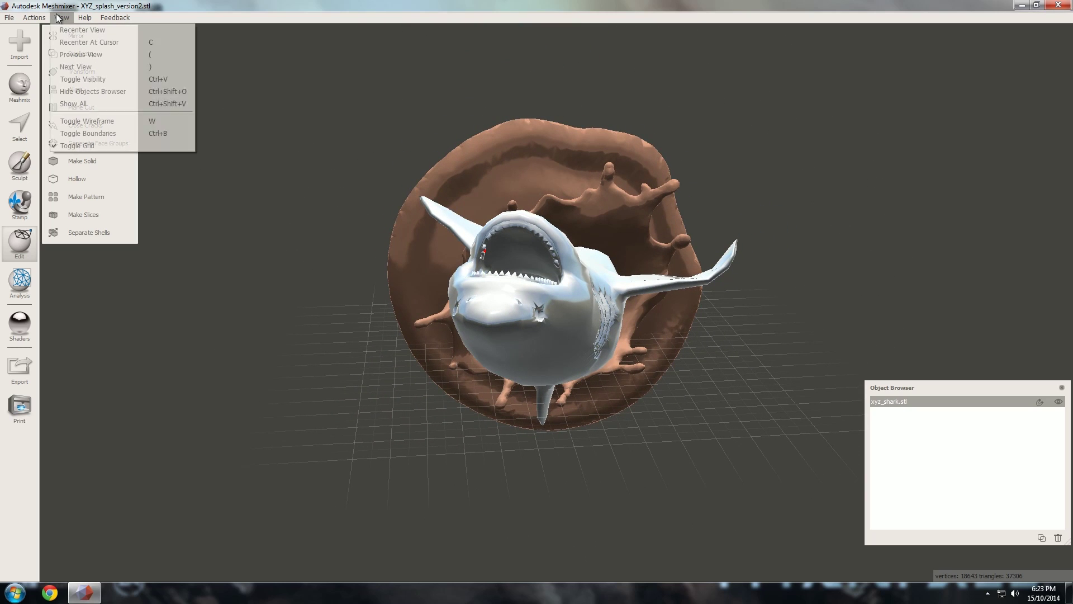
pyautogui.click(84, 120)
pyautogui.moveTo(520, 313); pyautogui.dragTo(415, 302, button='right')
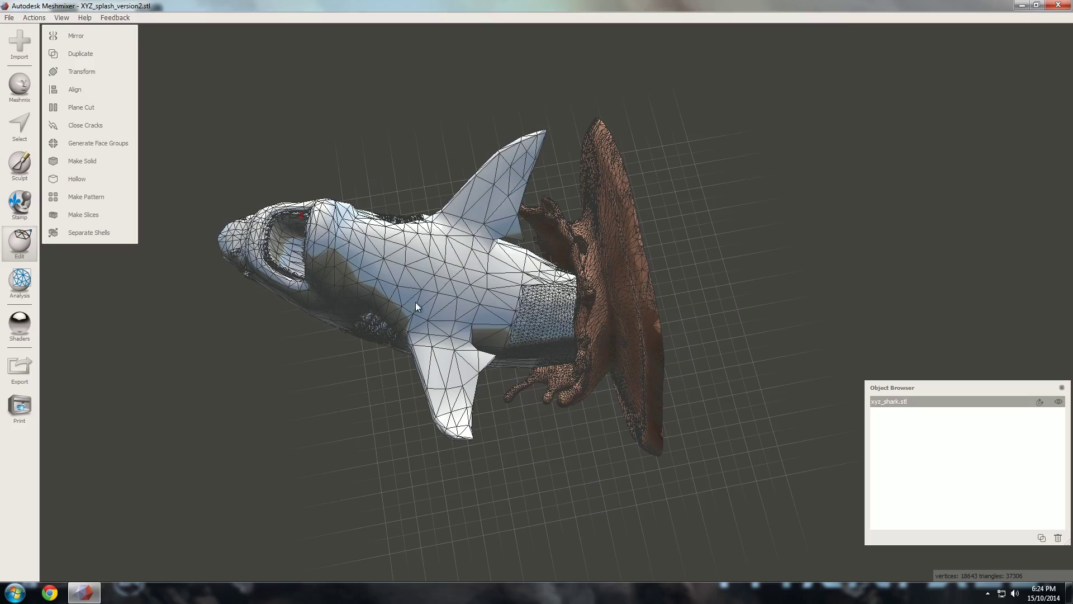
pyautogui.moveTo(428, 226)
pyautogui.mouseDown(button='right')
pyautogui.moveTo(507, 203)
pyautogui.moveTo(465, 205)
pyautogui.moveTo(451, 334)
pyautogui.moveTo(420, 173)
pyautogui.moveTo(381, 143)
pyautogui.moveTo(494, 116)
pyautogui.moveTo(442, 25)
pyautogui.moveTo(421, 313)
pyautogui.moveTo(383, 281)
pyautogui.moveTo(592, 342)
pyautogui.moveTo(532, 312)
pyautogui.moveTo(589, 291)
pyautogui.moveTo(489, 270)
pyautogui.moveTo(517, 264)
pyautogui.moveTo(442, 224)
pyautogui.mouseUp(button='right')
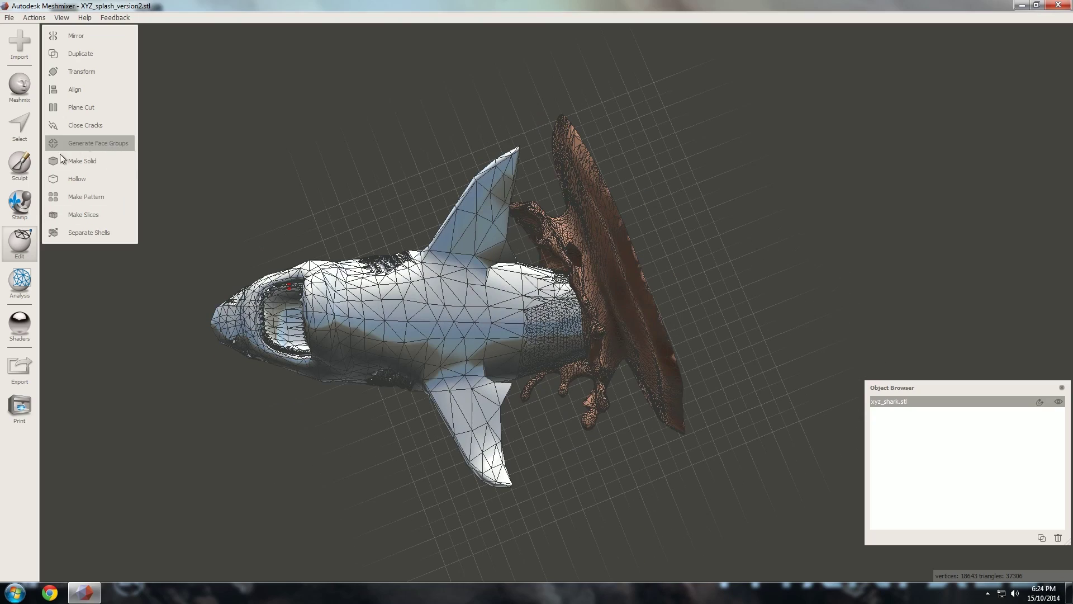
# Step: Select the shark fin's faces with the selection brush enlarged to 83
pyautogui.click(22, 134)
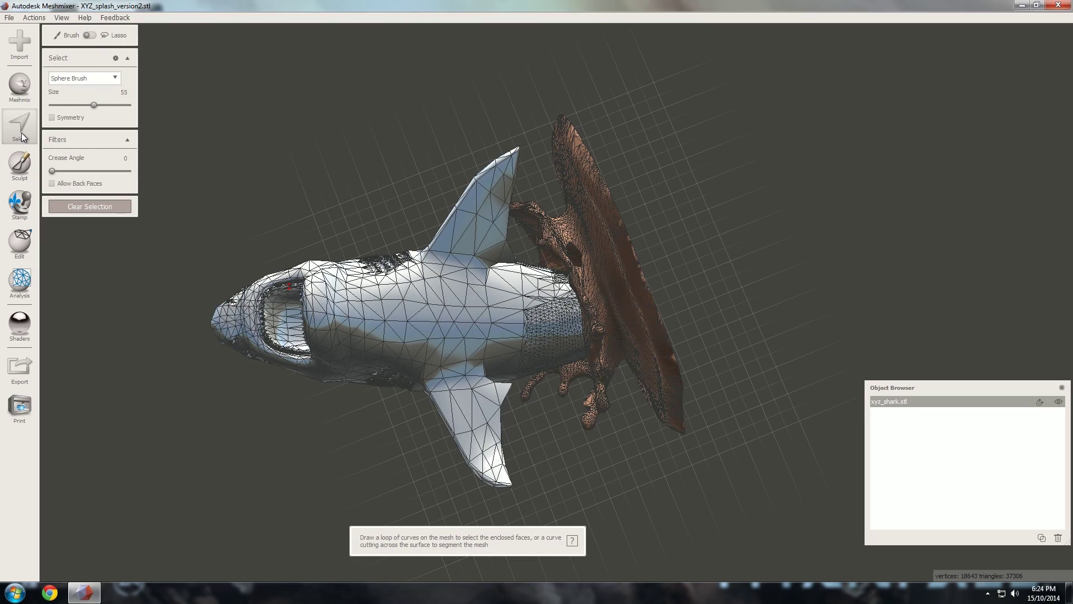
pyautogui.moveTo(502, 183)
pyautogui.mouseDown(button='right')
pyautogui.moveTo(494, 160)
pyautogui.moveTo(508, 143)
pyautogui.mouseUp(button='right')
pyautogui.moveTo(94, 105); pyautogui.dragTo(115, 105)
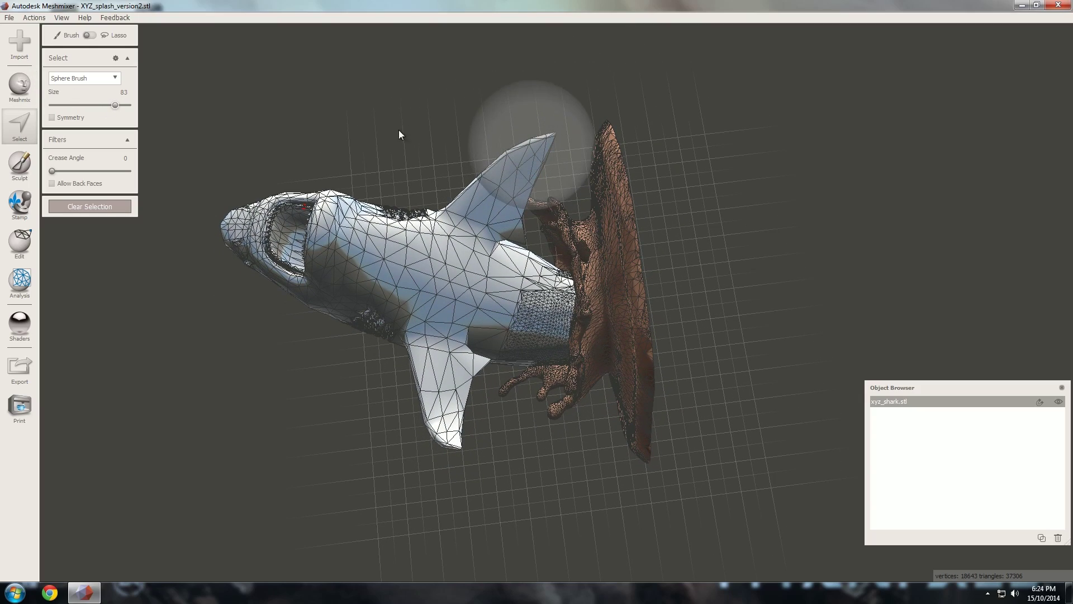
pyautogui.moveTo(518, 145); pyautogui.dragTo(484, 152, button='right')
pyautogui.moveTo(571, 153); pyautogui.dragTo(535, 162)
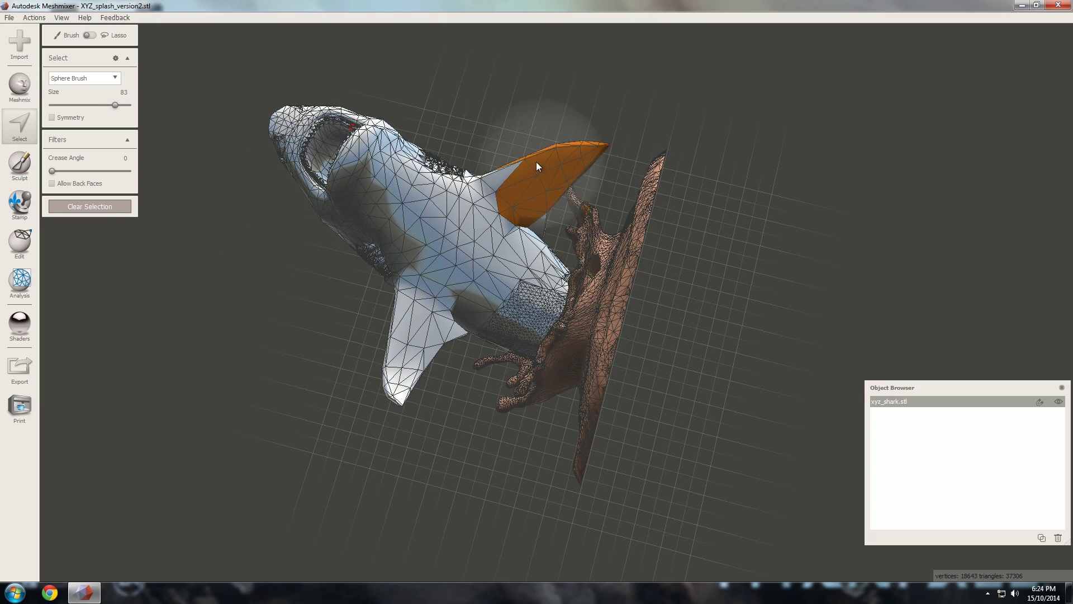
pyautogui.moveTo(551, 186)
pyautogui.mouseDown(button='right')
pyautogui.moveTo(503, 134)
pyautogui.moveTo(673, 128)
pyautogui.moveTo(696, 106)
pyautogui.moveTo(561, 126)
pyautogui.moveTo(690, 148)
pyautogui.moveTo(812, 49)
pyautogui.moveTo(677, 163)
pyautogui.moveTo(294, 158)
pyautogui.mouseUp(button='right')
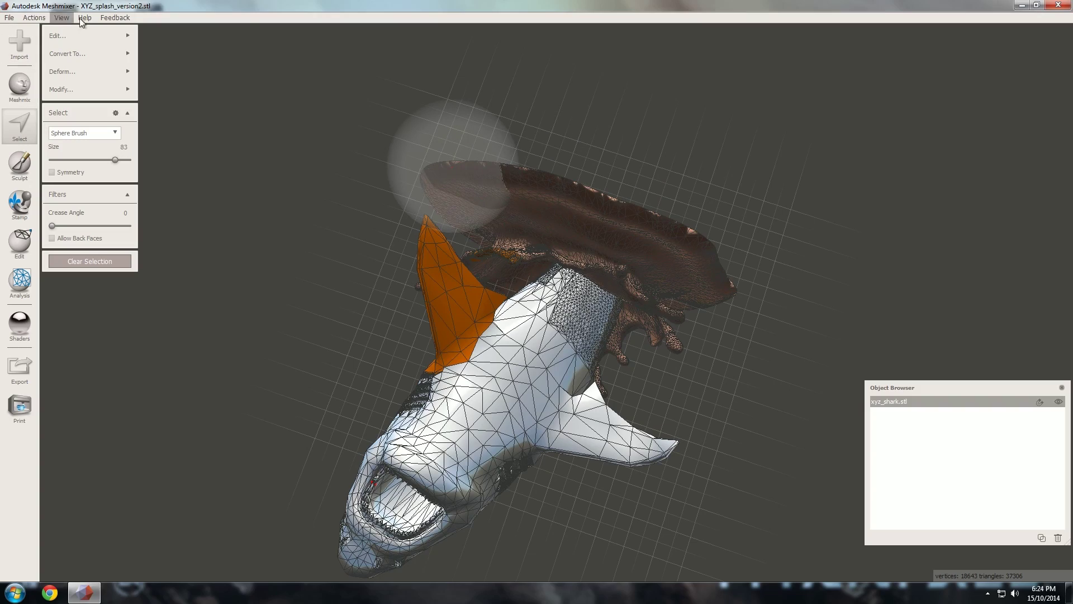
# Step: Apply Edit > Remesh to the selected fin area
pyautogui.moveTo(91, 31)
pyautogui.click(174, 77)
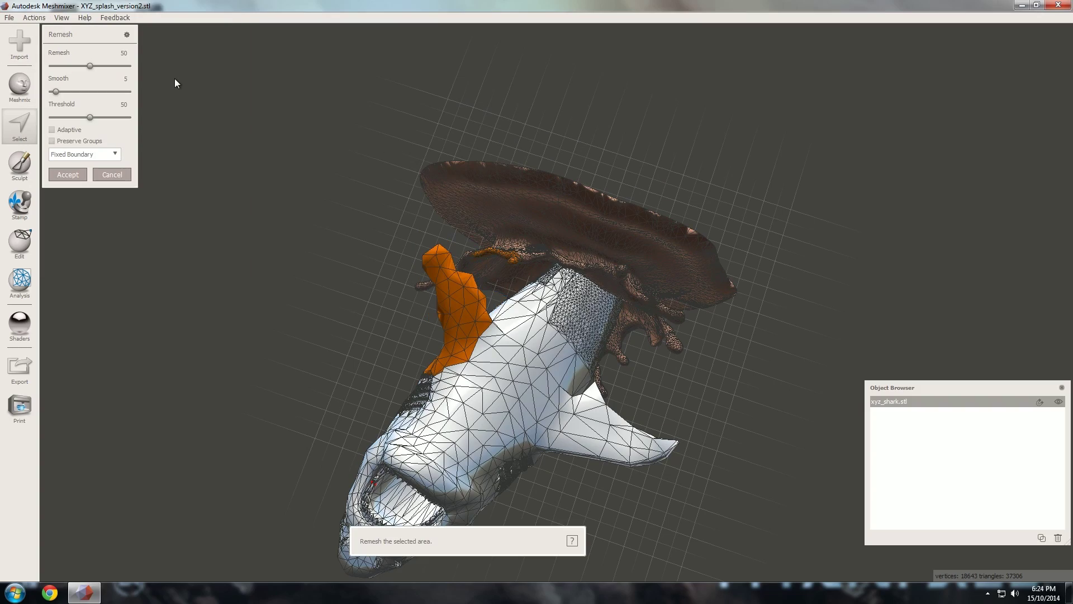
pyautogui.moveTo(175, 83); pyautogui.dragTo(457, 257, button='right')
pyautogui.moveTo(319, 242); pyautogui.dragTo(332, 208, button='right')
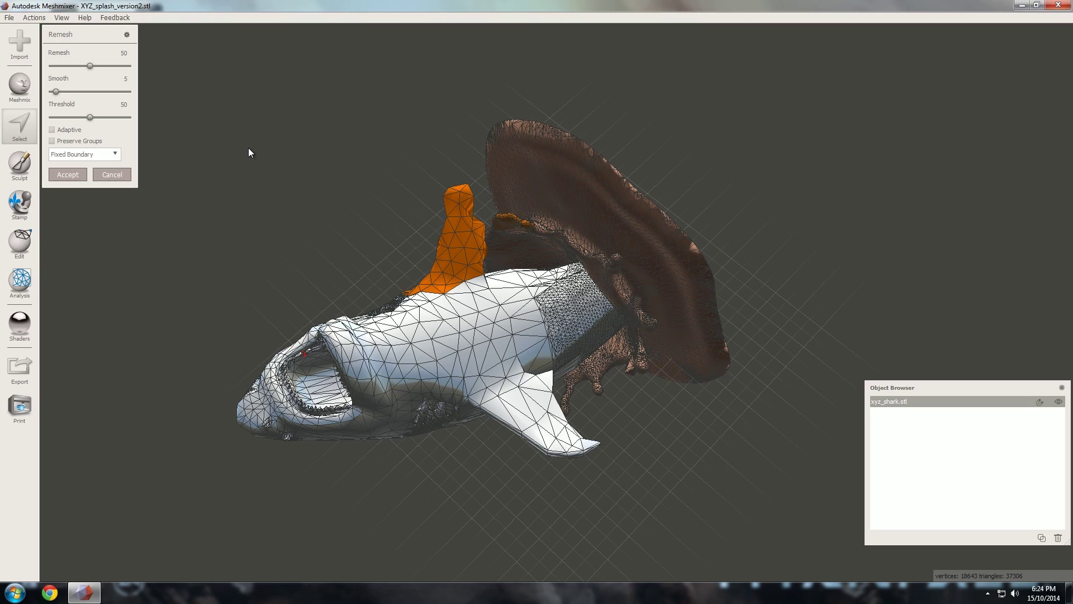
pyautogui.moveTo(248, 149); pyautogui.dragTo(401, 170, button='right')
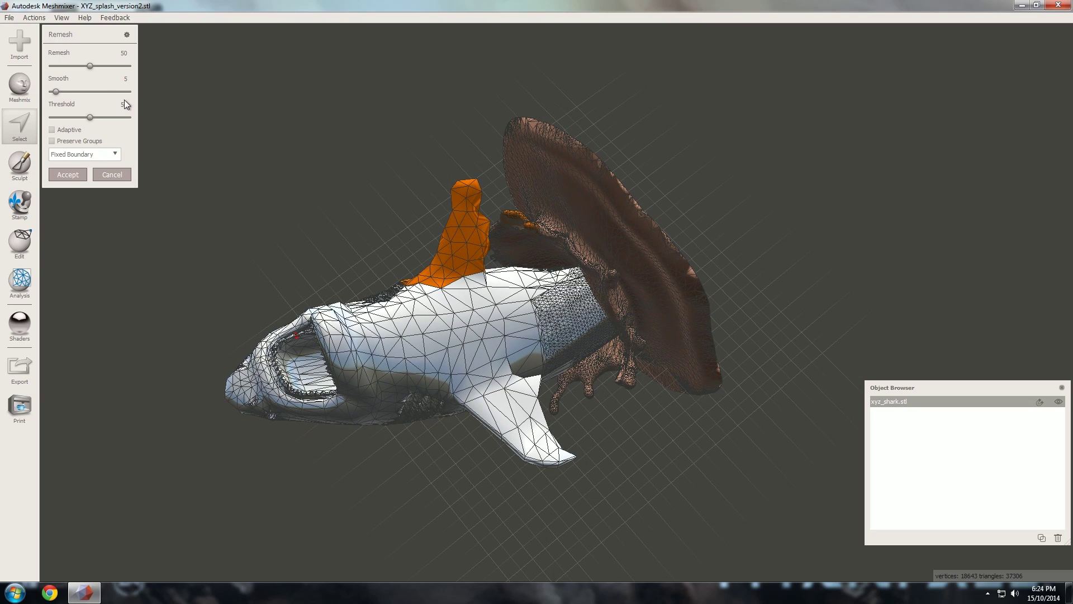
# Step: Make the fin's remesh denser, accept it, and clear the fin selection
pyautogui.moveTo(89, 65); pyautogui.dragTo(122, 66)
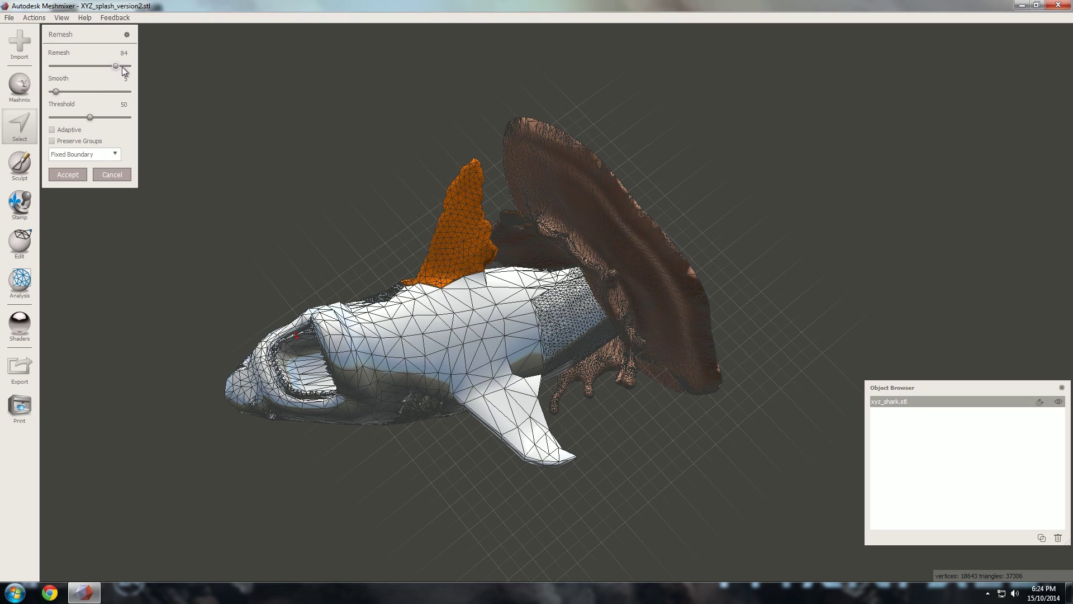
pyautogui.moveTo(148, 74); pyautogui.dragTo(686, 266, button='right')
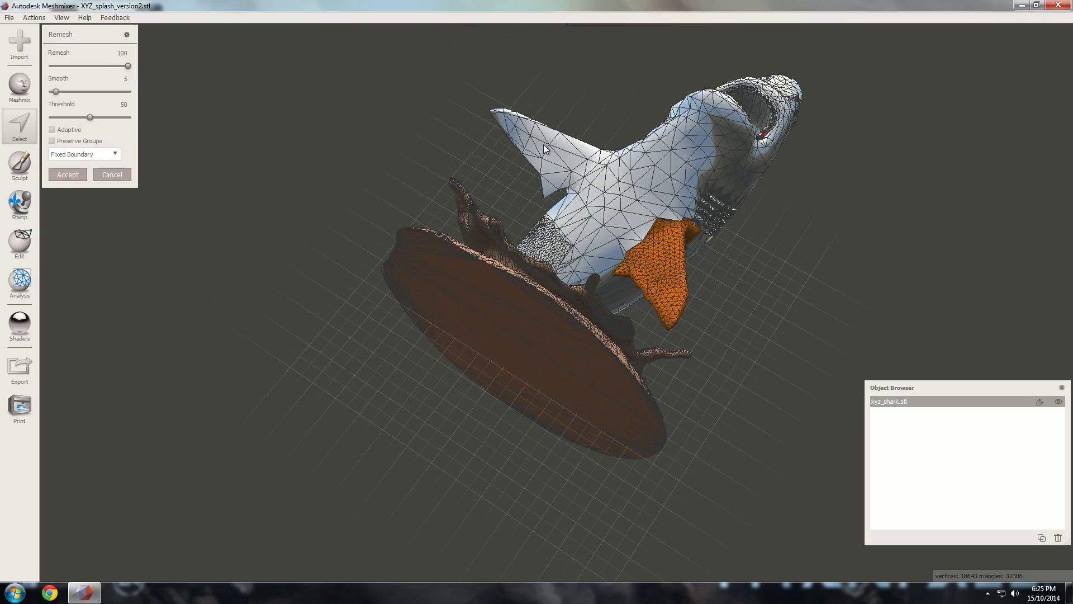
pyautogui.moveTo(545, 149); pyautogui.dragTo(622, 261, button='right')
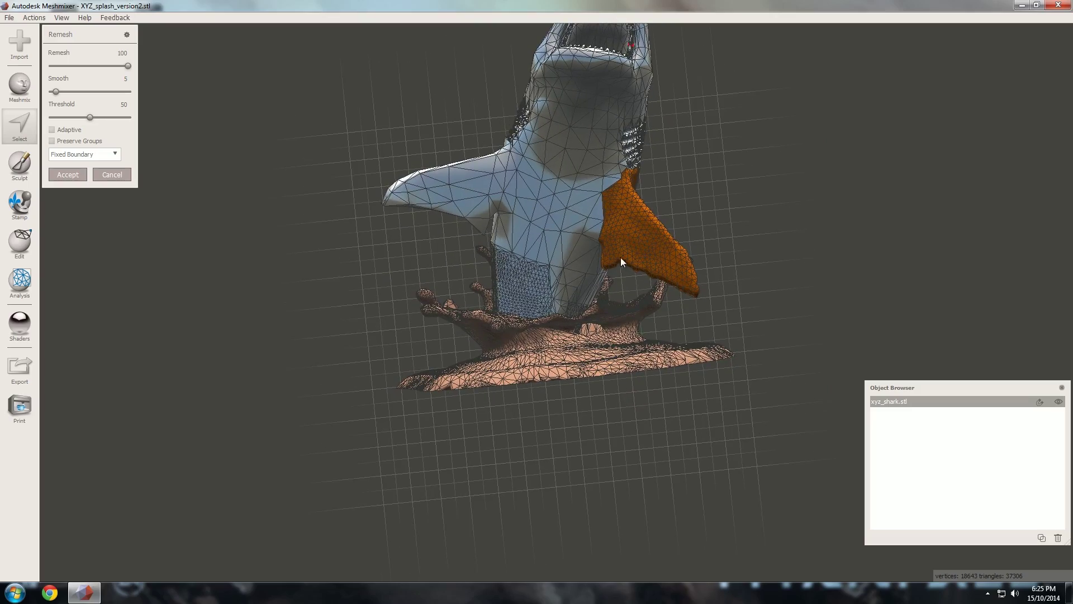
pyautogui.moveTo(472, 257); pyautogui.dragTo(465, 119, button='right')
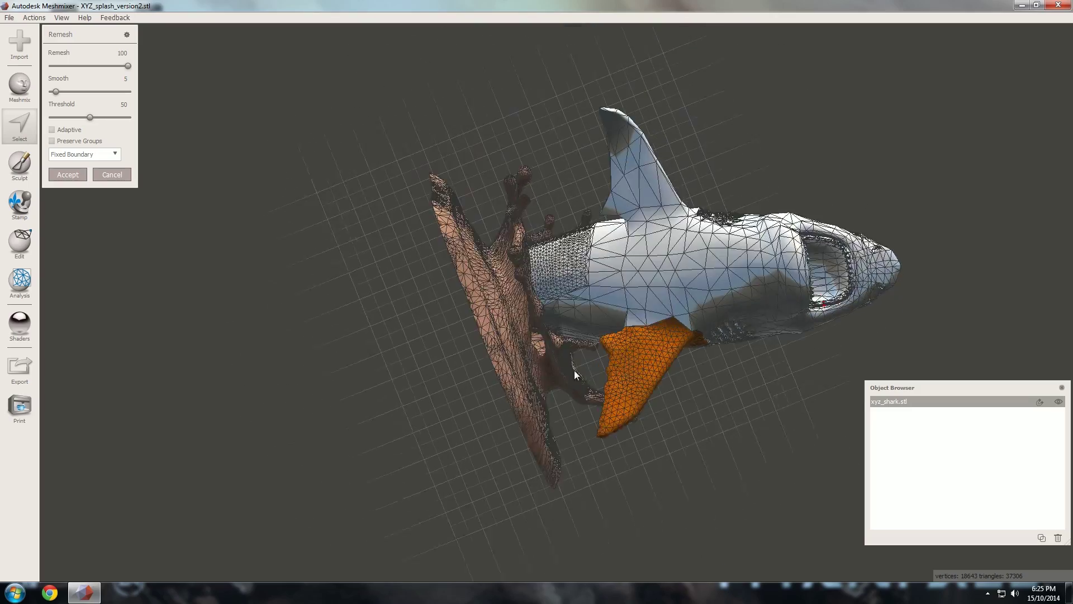
pyautogui.moveTo(574, 370); pyautogui.dragTo(618, 264, button='right')
pyautogui.moveTo(674, 201); pyautogui.dragTo(489, 117, button='right')
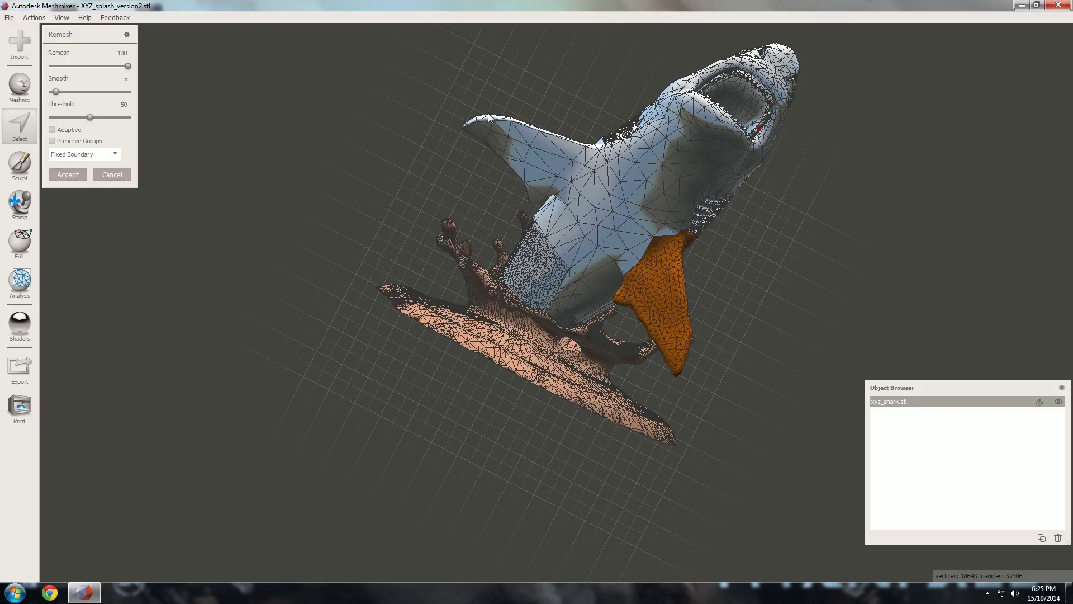
pyautogui.moveTo(579, 206); pyautogui.dragTo(539, 223, button='right')
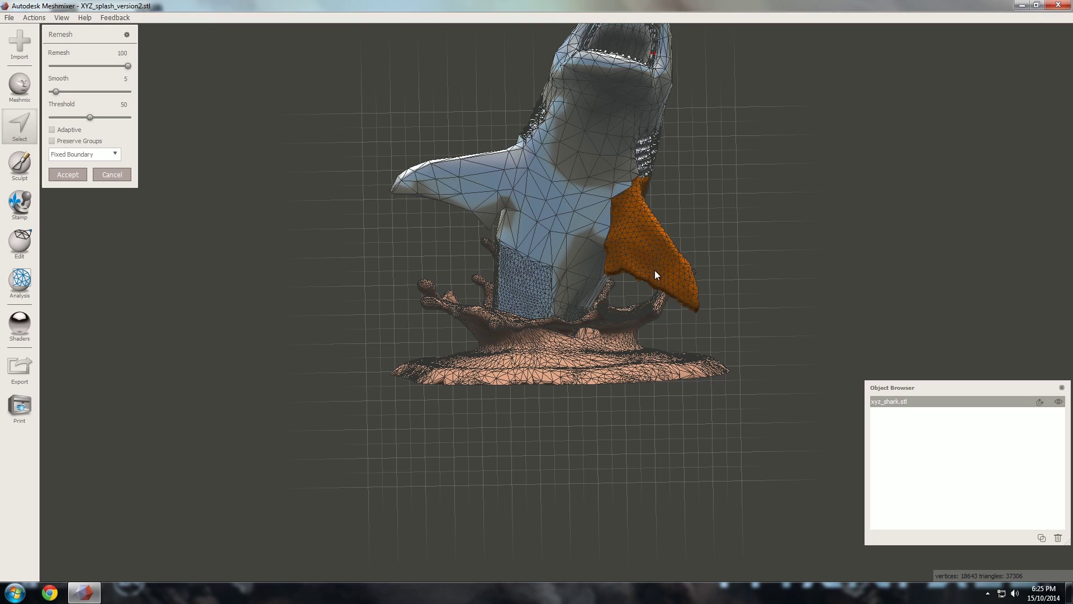
pyautogui.moveTo(578, 159); pyautogui.dragTo(536, 187, button='right')
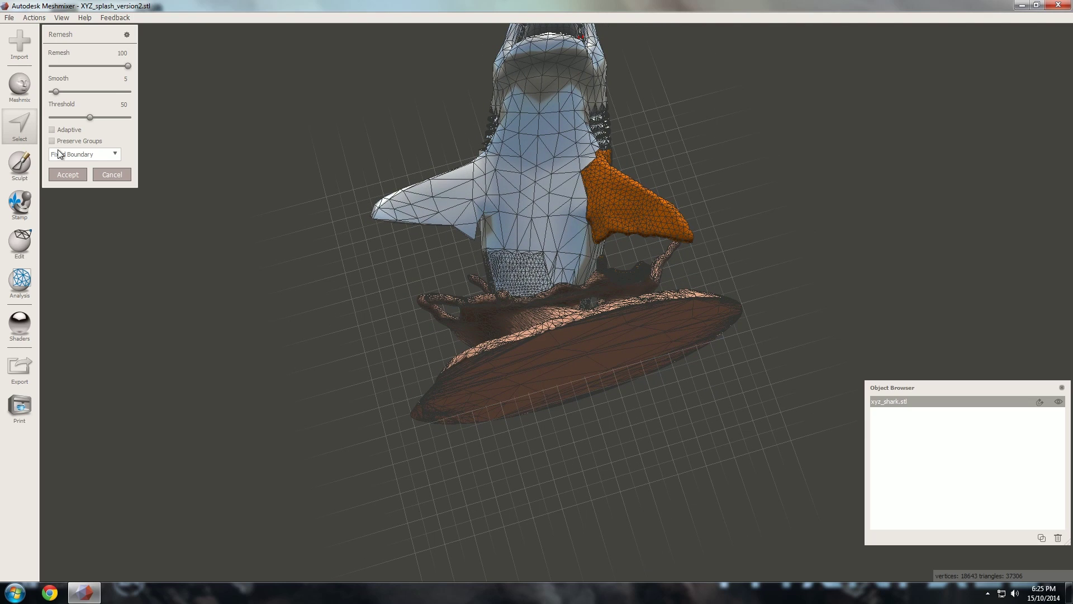
pyautogui.click(68, 174)
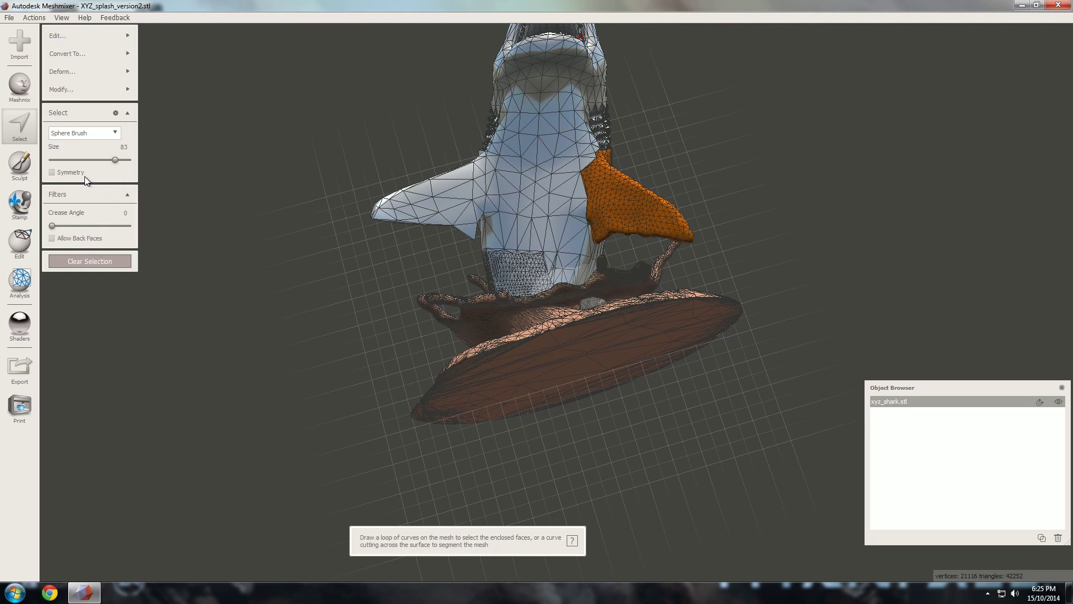
pyautogui.click(113, 264)
# Step: Orbit around the remeshed shark to inspect it from every side
pyautogui.moveTo(642, 212); pyautogui.dragTo(455, 269, button='right')
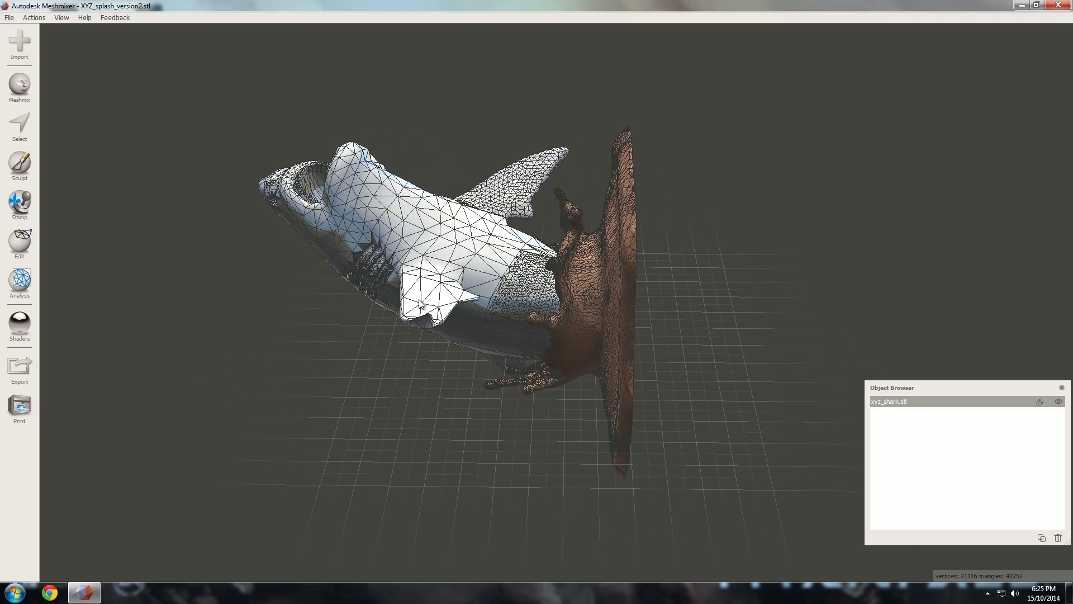
pyautogui.moveTo(420, 304); pyautogui.dragTo(451, 305, button='right')
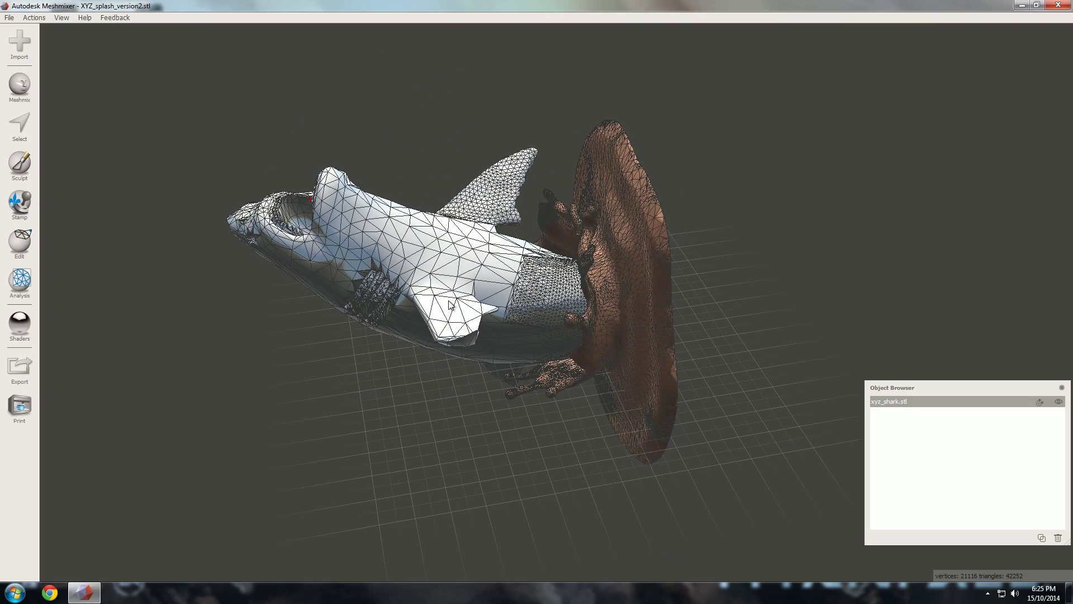
pyautogui.moveTo(468, 292); pyautogui.dragTo(91, 369, button='right')
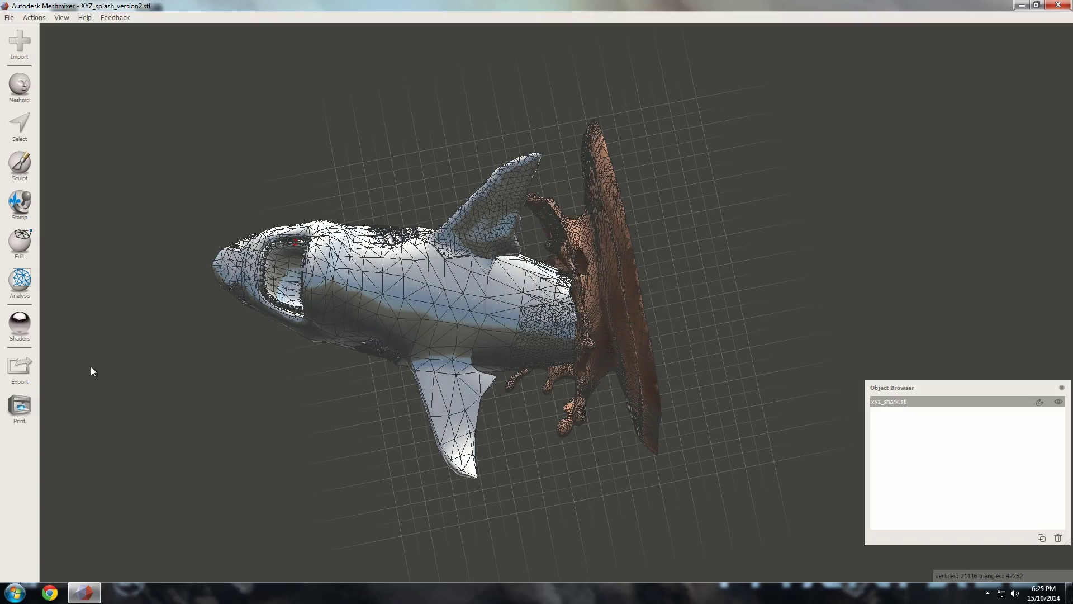
pyautogui.click(21, 413)
# Step: Exit the print preview discarding changes, then reopen it with the shark on the Replicator 2 plate
pyautogui.moveTo(451, 338); pyautogui.dragTo(619, 306, button='right')
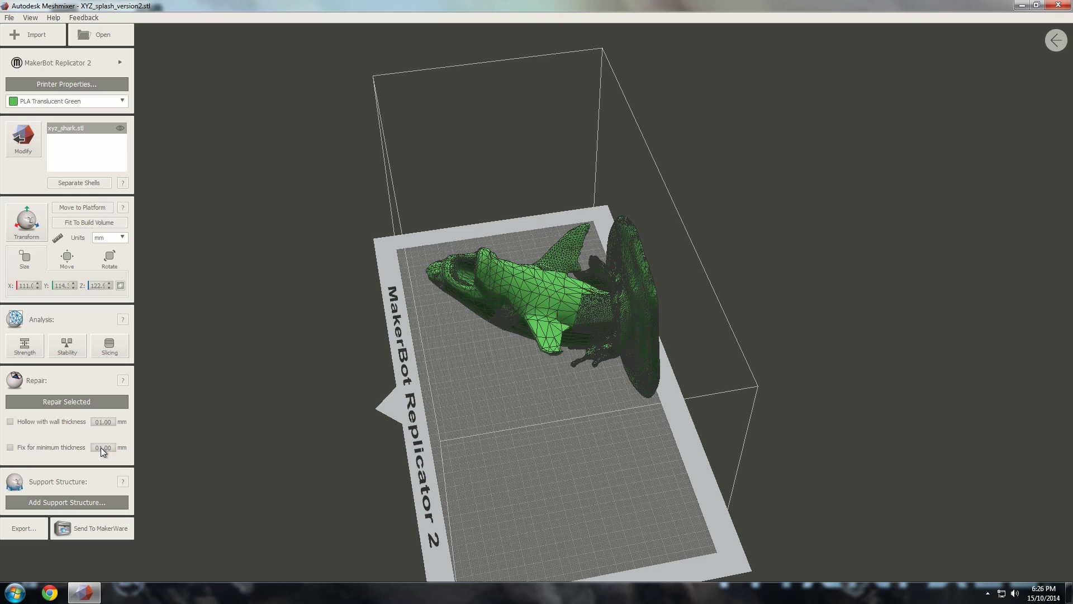
pyautogui.click(1060, 37)
pyautogui.click(615, 307)
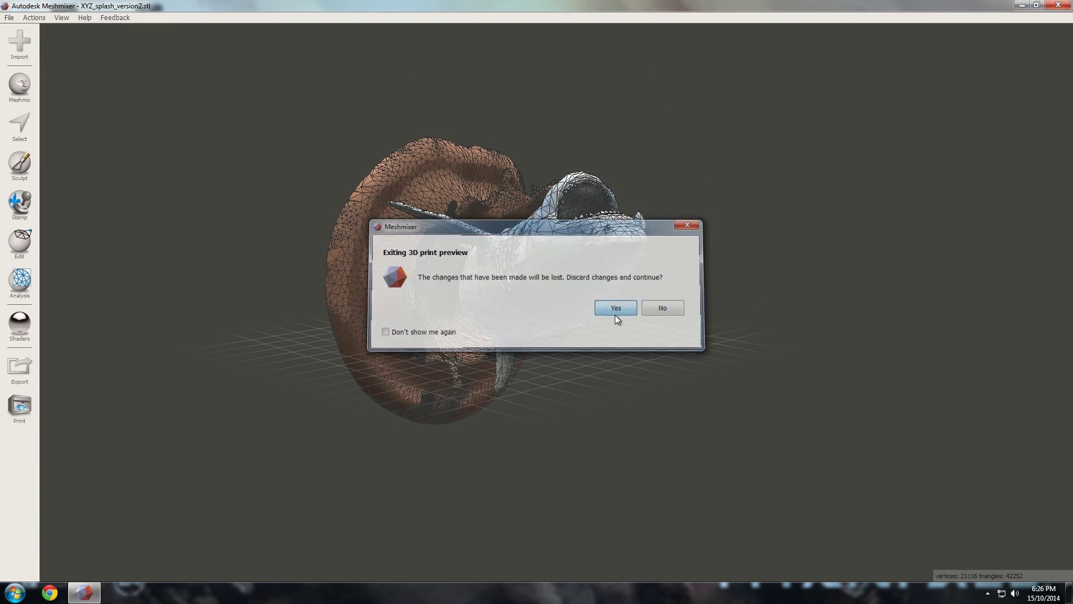
pyautogui.click(26, 404)
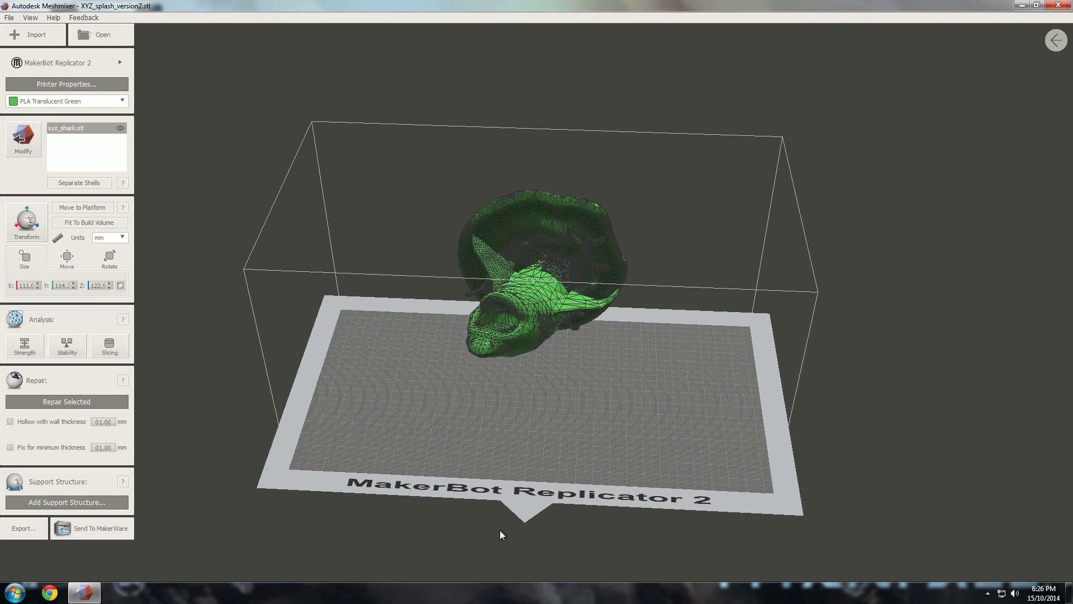
pyautogui.moveTo(499, 536); pyautogui.dragTo(496, 352, button='right')
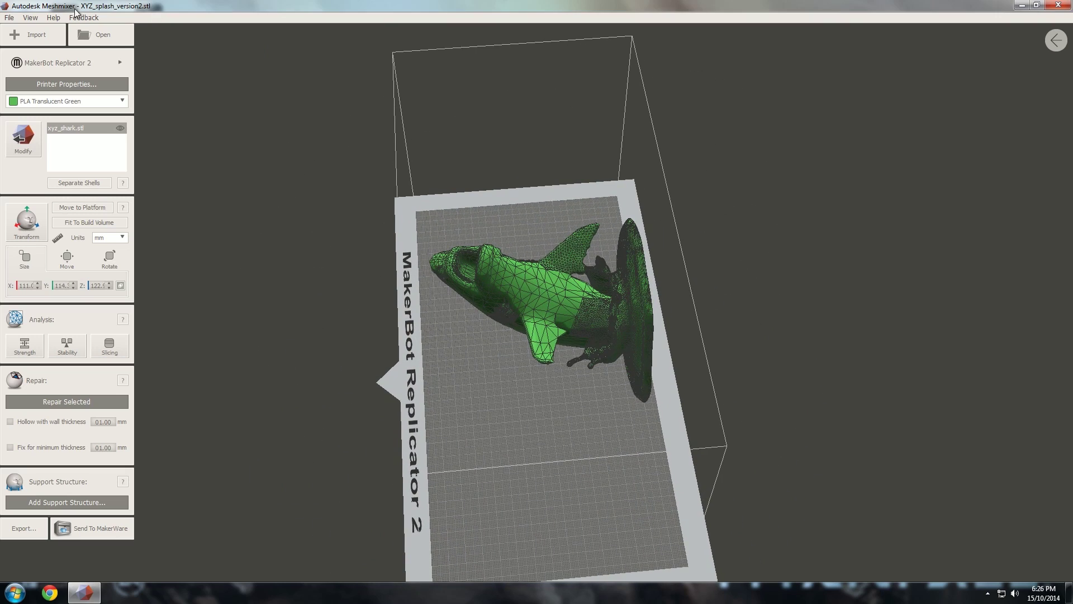
# Step: Check the printer list and inspect the shark from all sides on the MakerBot Replicator 2 plate
pyautogui.click(119, 64)
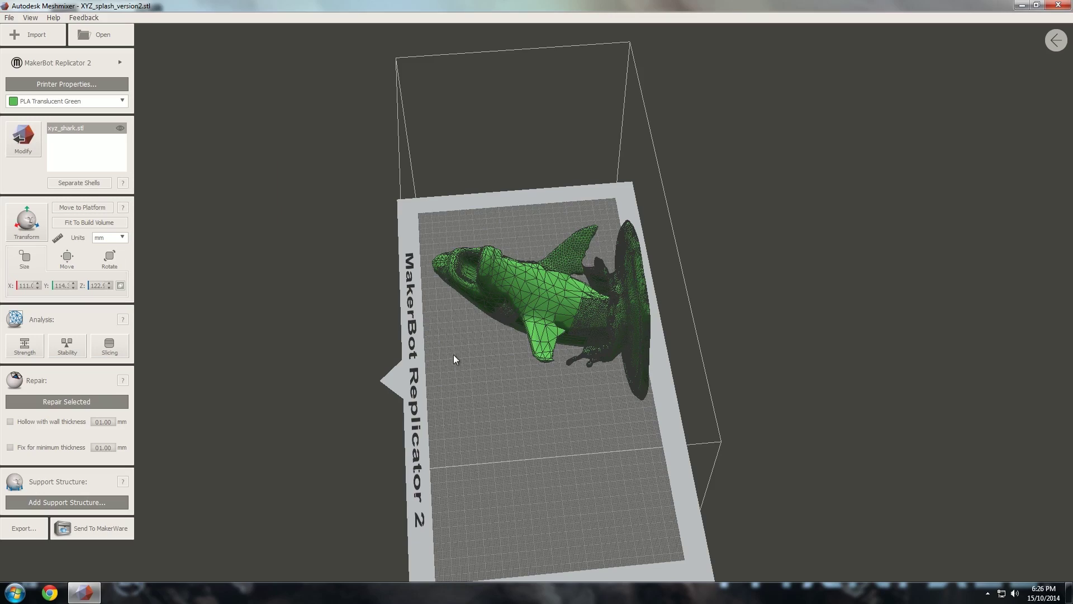
pyautogui.moveTo(453, 356); pyautogui.dragTo(637, 176, button='right')
pyautogui.scroll(3, 636, 177)
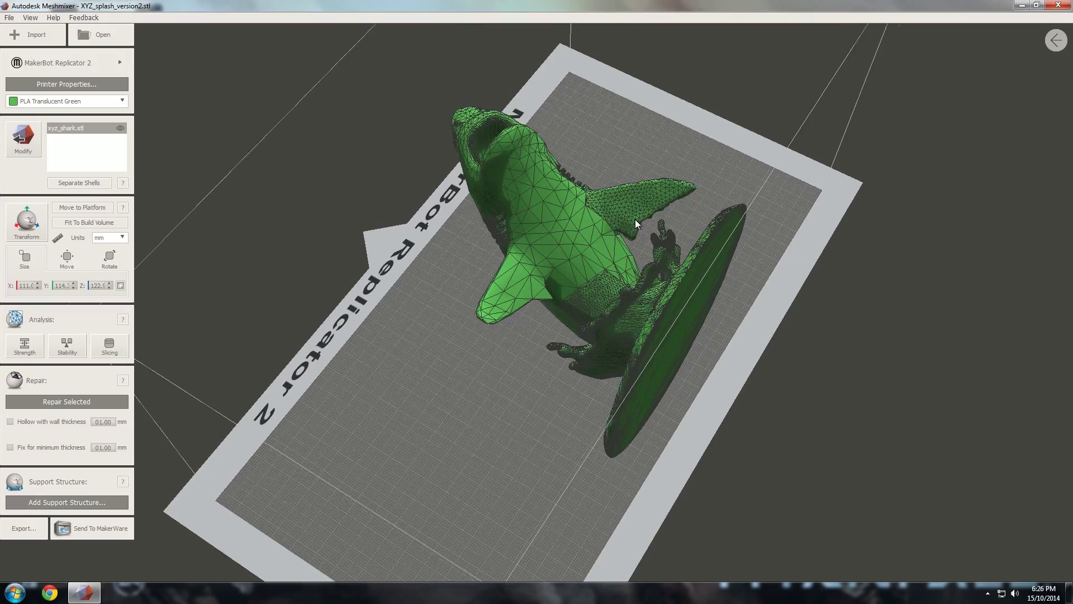
pyautogui.scroll(2, 635, 217)
pyautogui.moveTo(636, 216); pyautogui.dragTo(594, 229, button='right')
pyautogui.scroll(3, 588, 192)
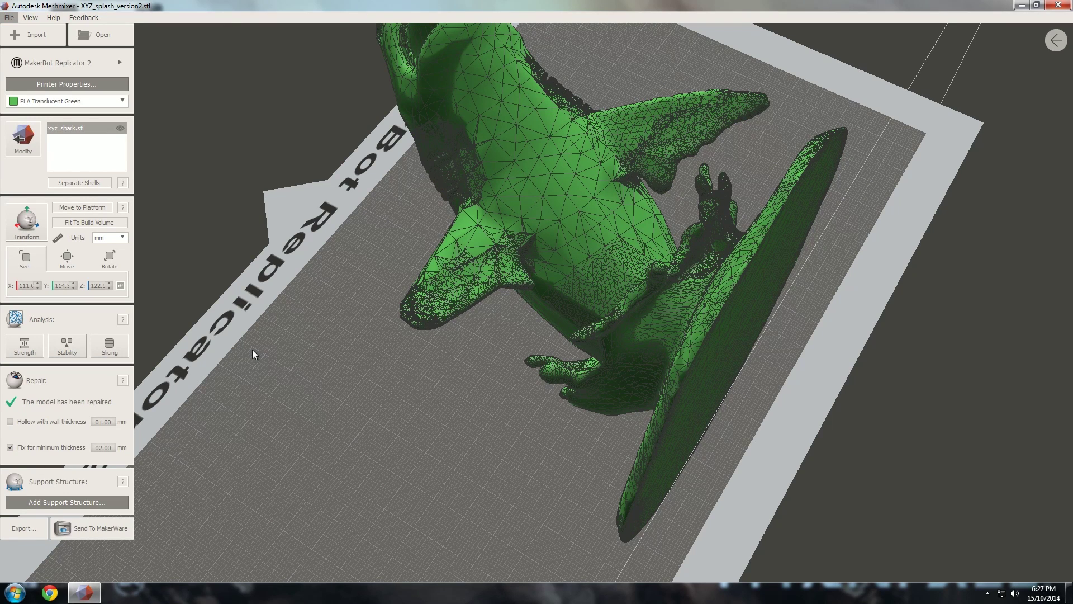
pyautogui.moveTo(385, 247); pyautogui.dragTo(516, 248, button='right')
pyautogui.moveTo(399, 263); pyautogui.dragTo(511, 200, button='right')
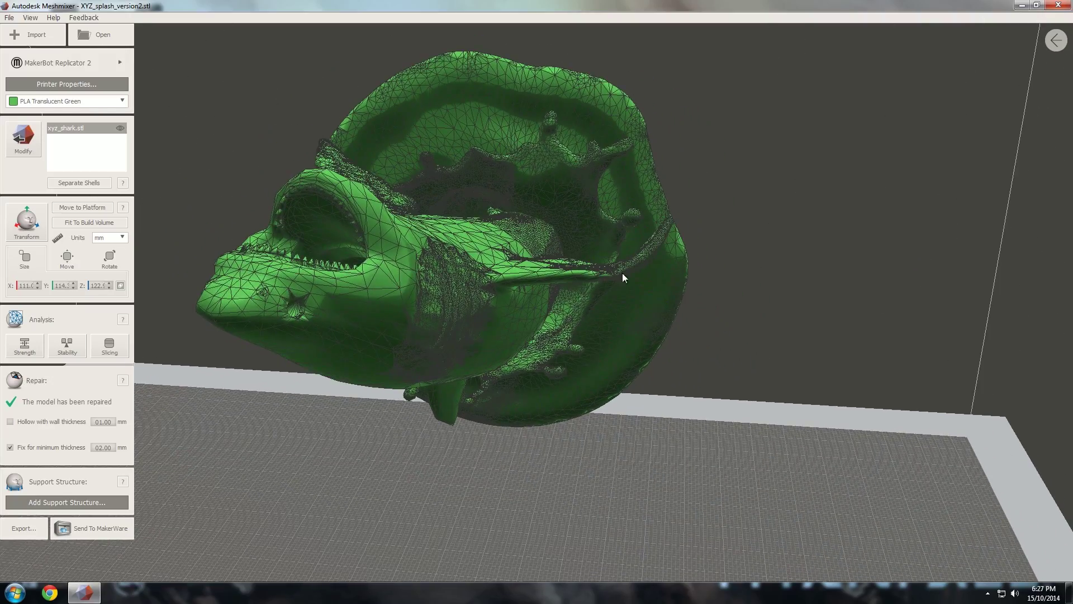
pyautogui.moveTo(456, 254); pyautogui.dragTo(496, 305, button='right')
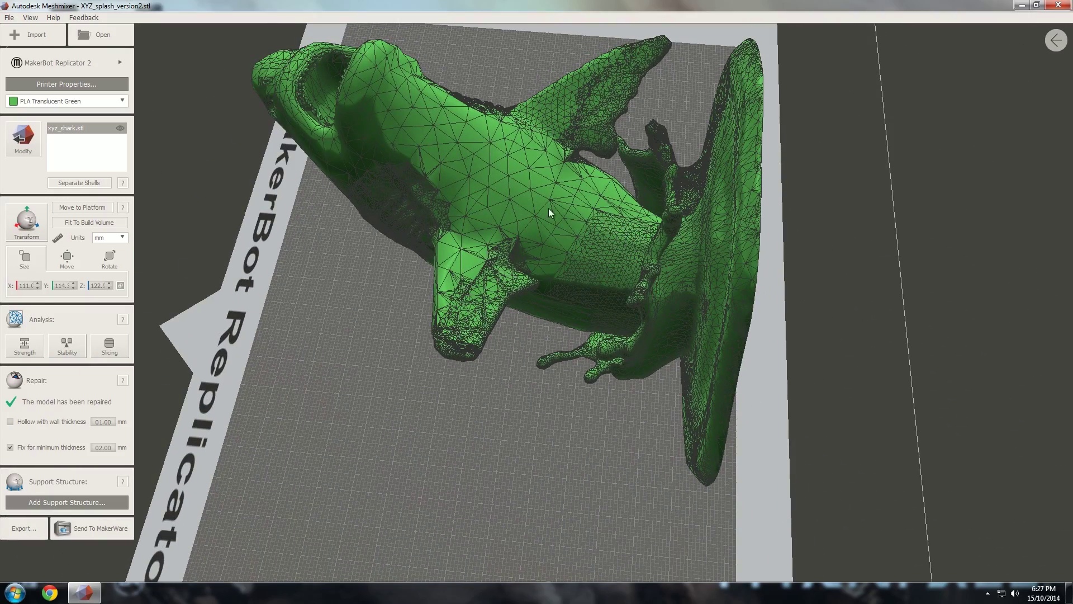
pyautogui.moveTo(548, 211); pyautogui.dragTo(651, 274, button='right')
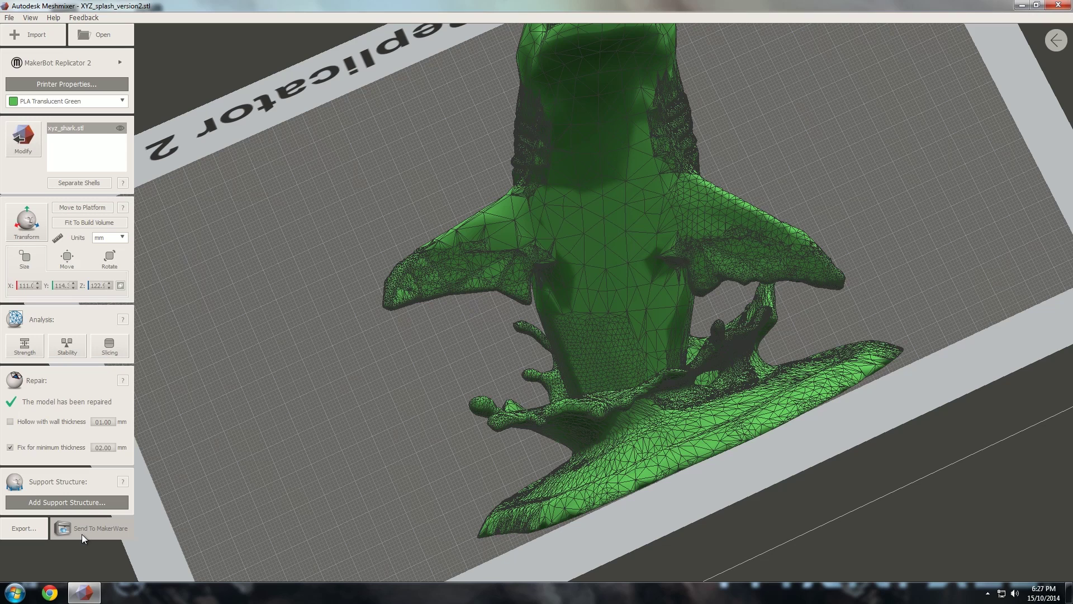
# Step: Confirm STL as the export file type in the export dialog, then cancel it
pyautogui.click(25, 525)
pyautogui.click(317, 302)
pyautogui.click(328, 286)
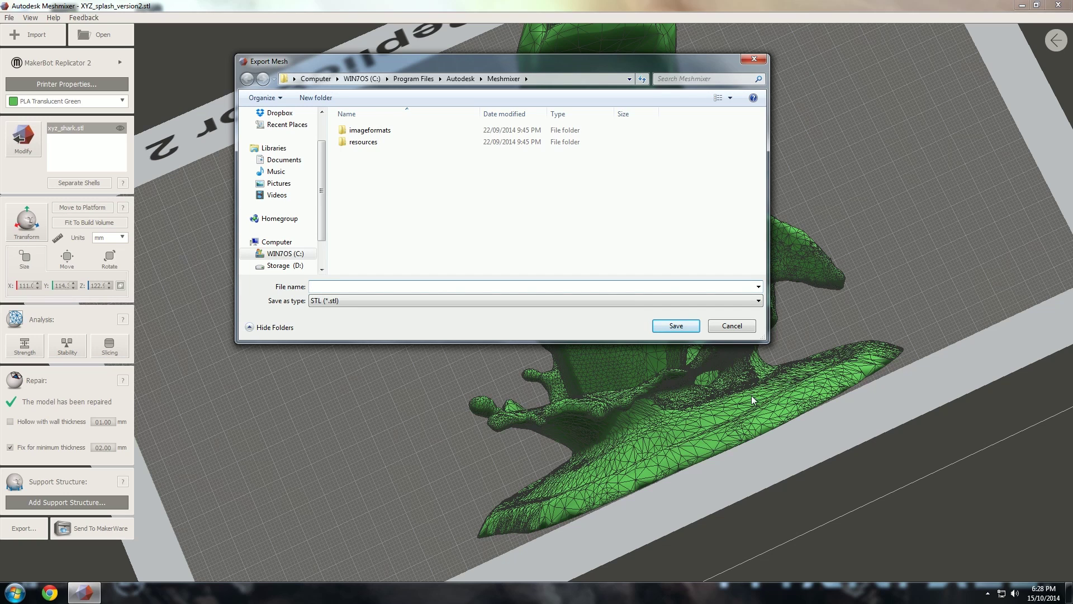
pyautogui.click(748, 330)
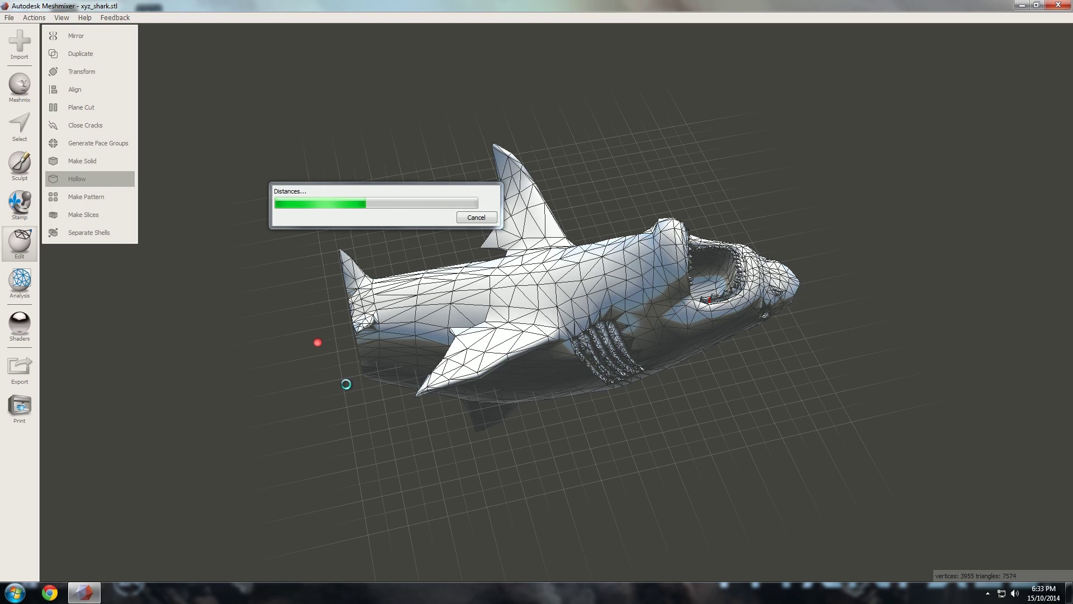
# Step: Generate drain holes in the shark hollowed with a 2 mm wall
pyautogui.moveTo(347, 388); pyautogui.dragTo(633, 261, button='right')
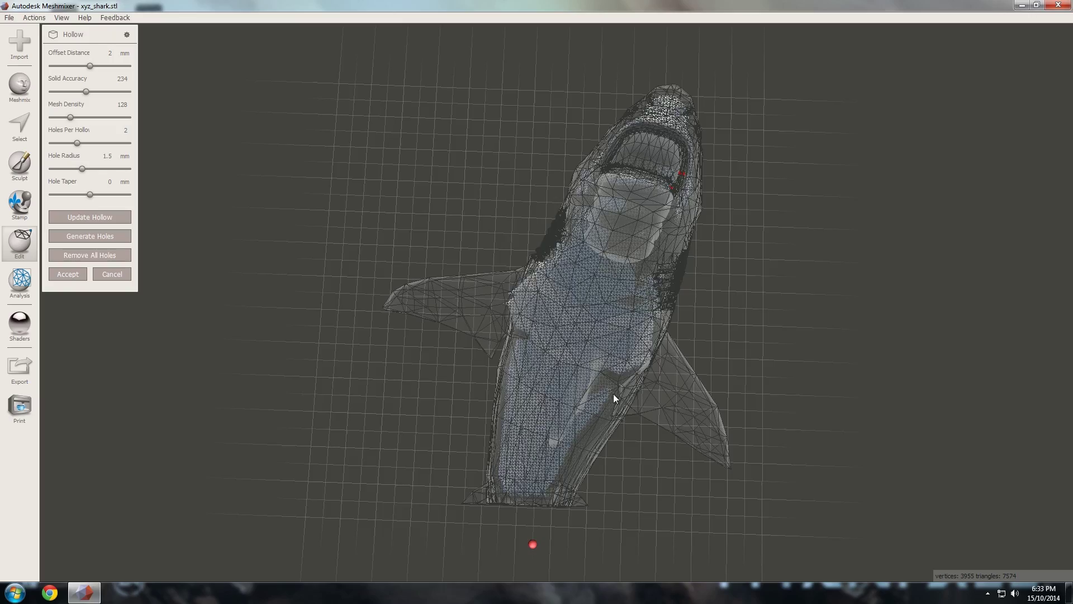
pyautogui.moveTo(613, 398); pyautogui.dragTo(531, 349, button='right')
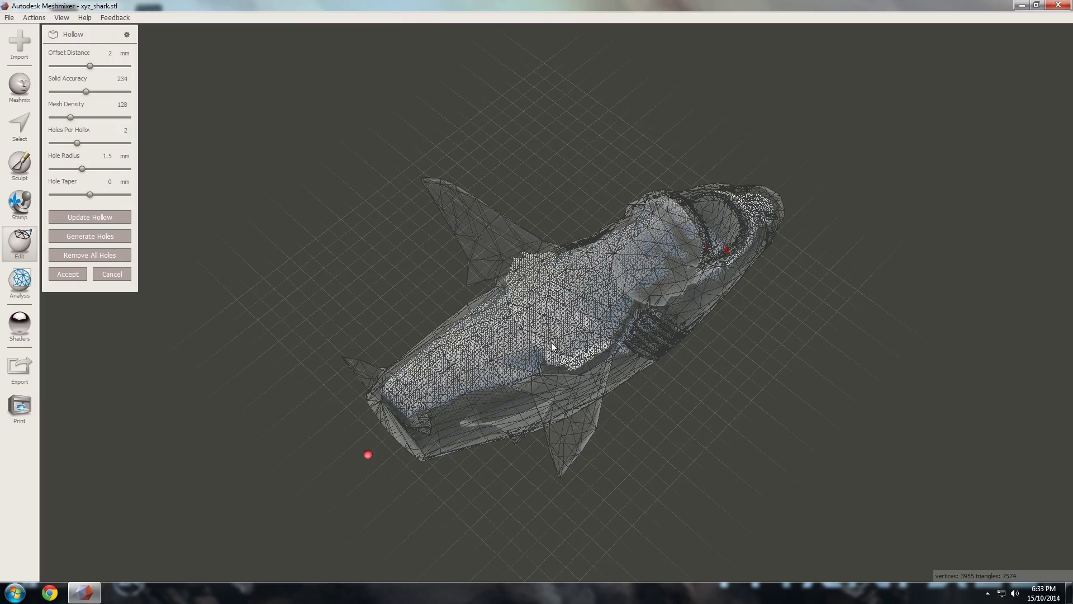
pyautogui.moveTo(146, 242)
pyautogui.mouseDown(button='right')
pyautogui.moveTo(299, 274)
pyautogui.moveTo(139, 234)
pyautogui.mouseUp(button='right')
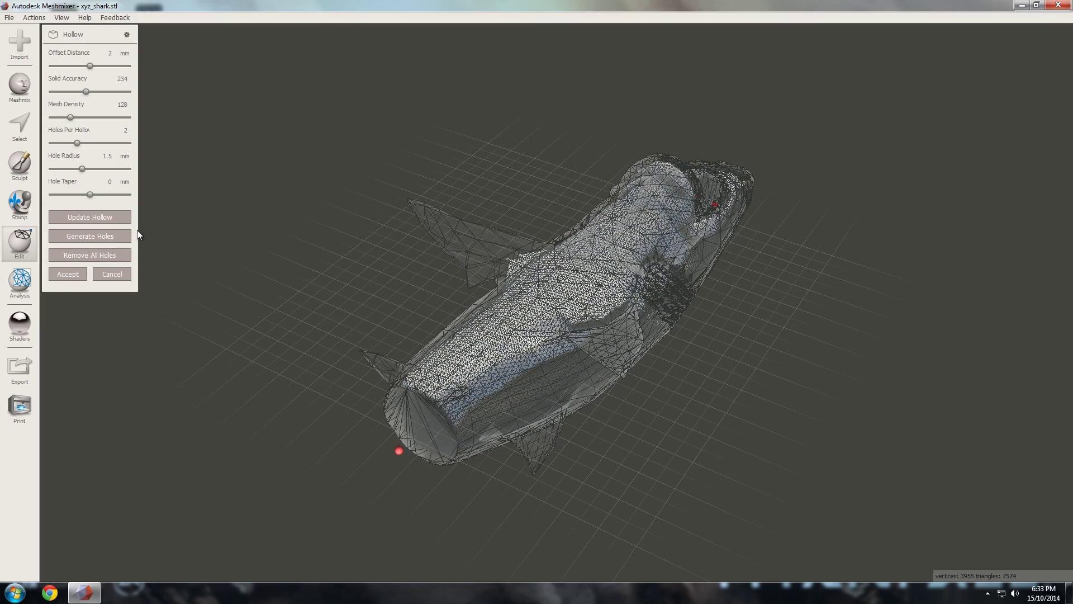
pyautogui.click(99, 236)
pyautogui.moveTo(486, 341); pyautogui.dragTo(574, 432, button='right')
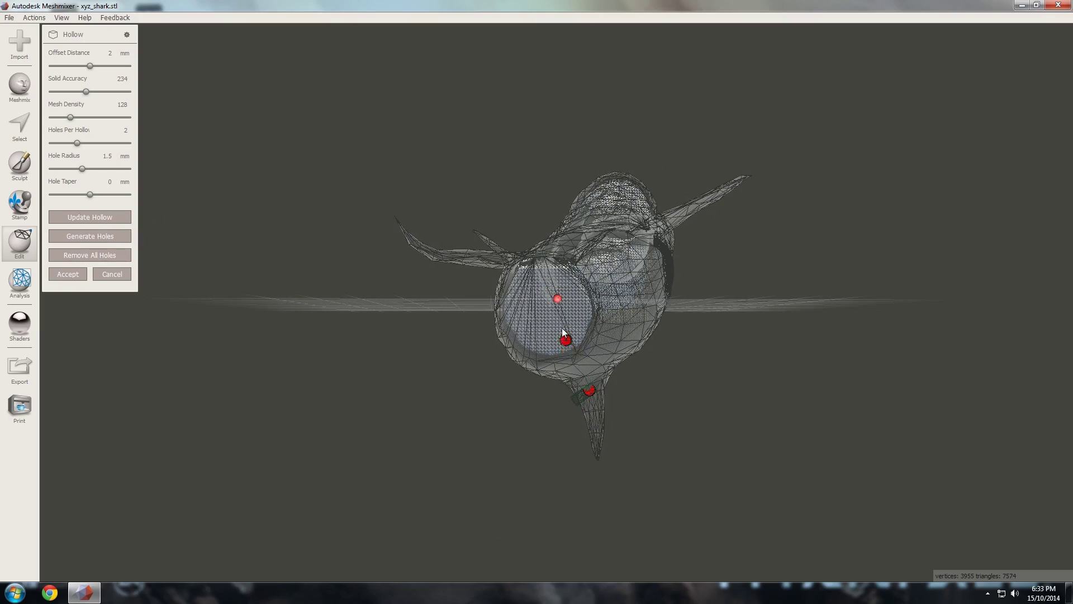
pyautogui.moveTo(578, 365); pyautogui.dragTo(515, 398, button='right')
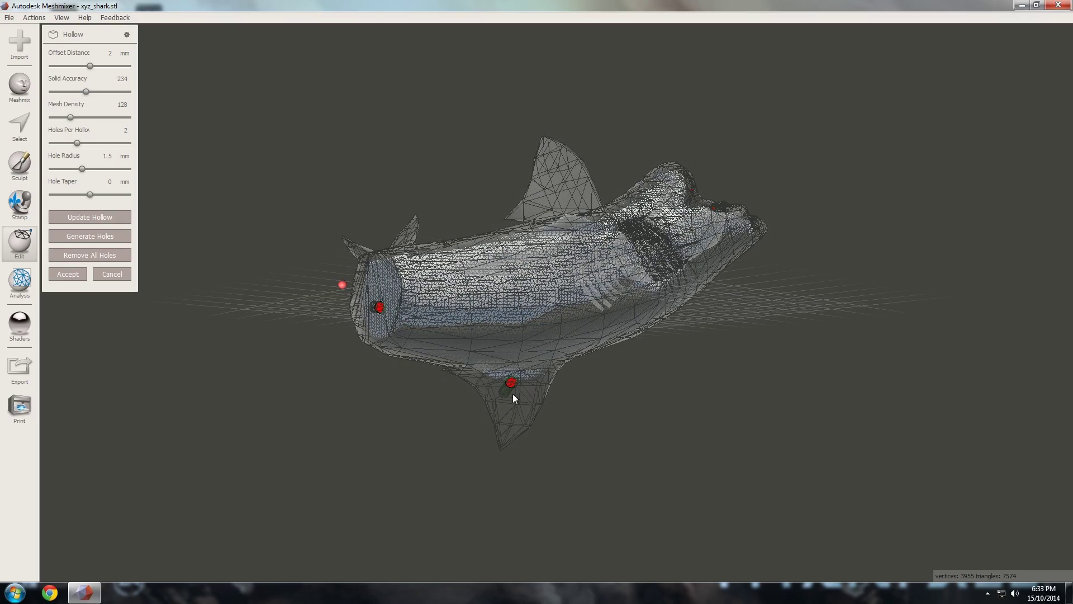
# Step: Move both drain holes onto the tail face, set their radius to 3 mm, and accept
pyautogui.moveTo(473, 330)
pyautogui.mouseDown()
pyautogui.moveTo(403, 258)
pyautogui.moveTo(420, 290)
pyautogui.mouseUp()
pyautogui.moveTo(432, 286); pyautogui.dragTo(530, 349, button='right')
pyautogui.moveTo(512, 347); pyautogui.dragTo(448, 328)
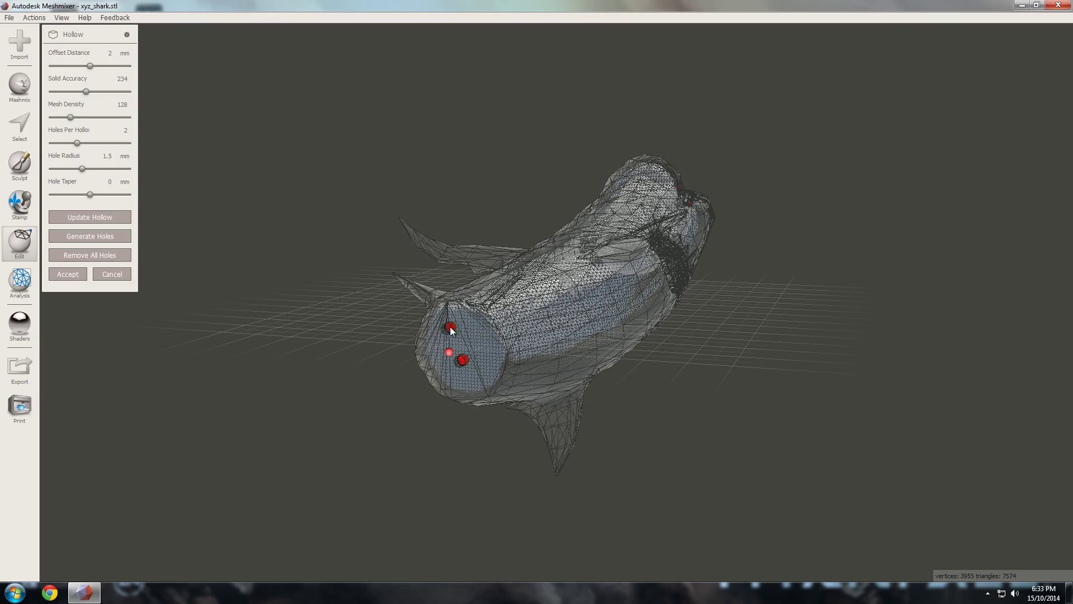
pyautogui.moveTo(448, 329); pyautogui.dragTo(150, 242, button='right')
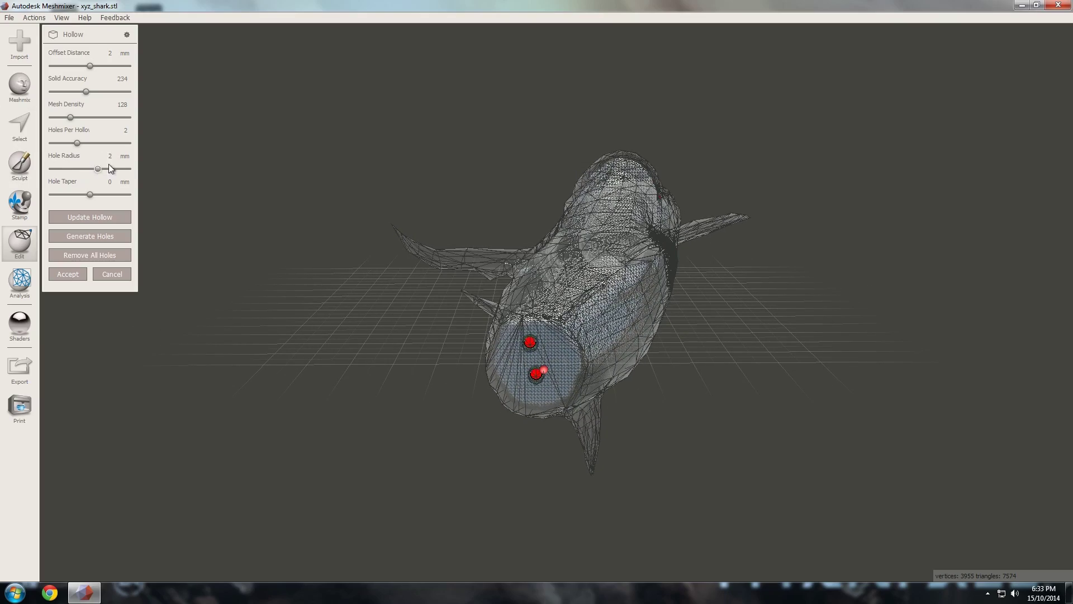
pyautogui.moveTo(110, 168); pyautogui.dragTo(135, 160)
pyautogui.moveTo(624, 237)
pyautogui.mouseDown(button='right')
pyautogui.moveTo(613, 277)
pyautogui.moveTo(615, 251)
pyautogui.mouseUp(button='right')
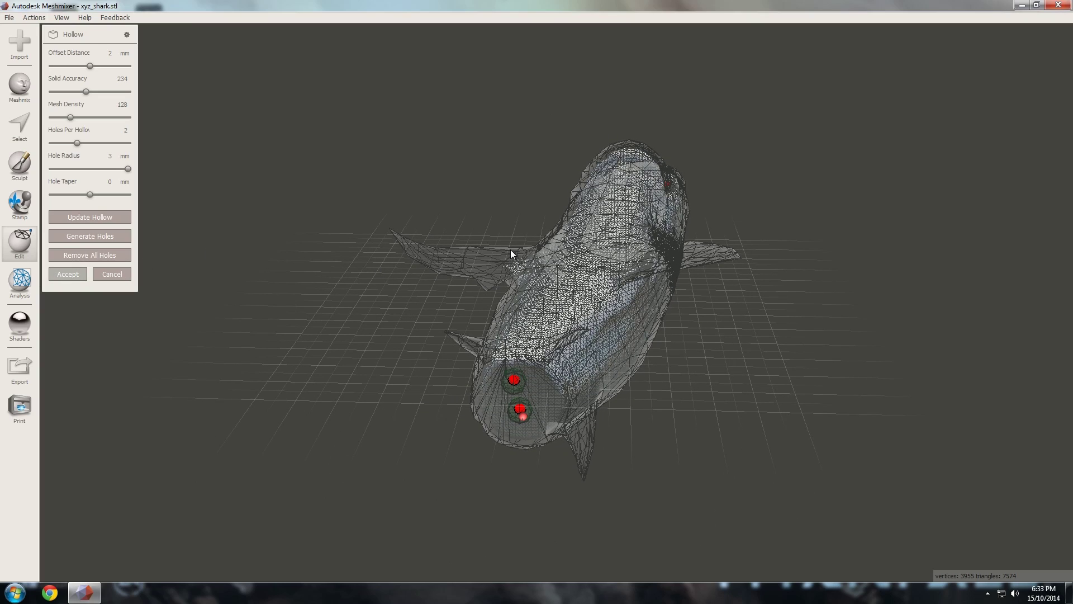
pyautogui.press('Return')
# Step: Orbit around the hollowed shark to check the two drain holes in its tail face
pyautogui.moveTo(511, 253); pyautogui.dragTo(620, 258, button='right')
pyautogui.scroll(3, 622, 381)
pyautogui.moveTo(622, 382); pyautogui.dragTo(601, 295, button='right')
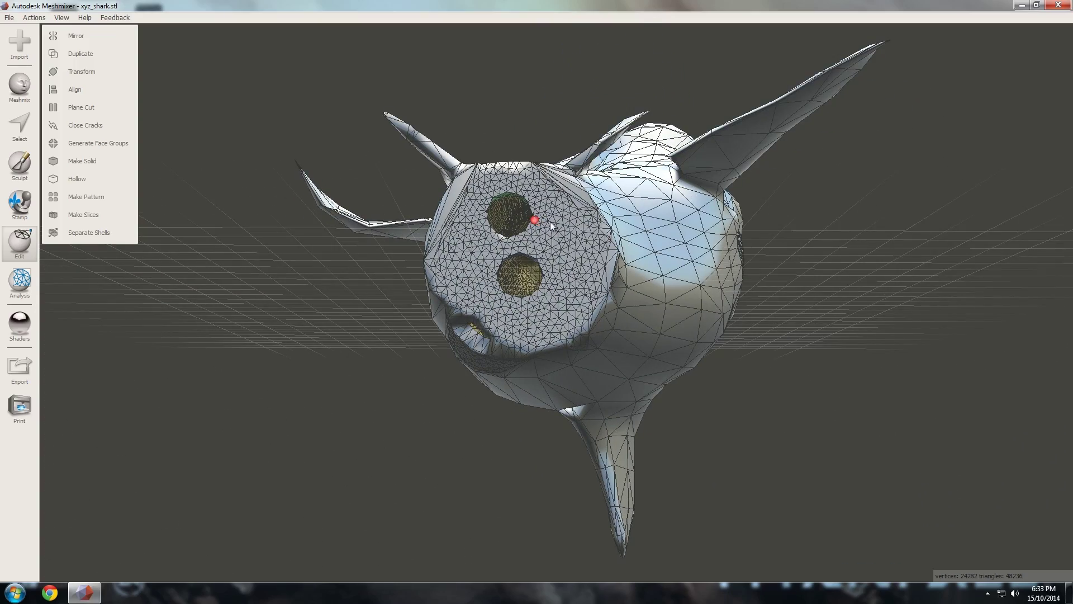
pyautogui.moveTo(550, 225); pyautogui.dragTo(591, 241, button='right')
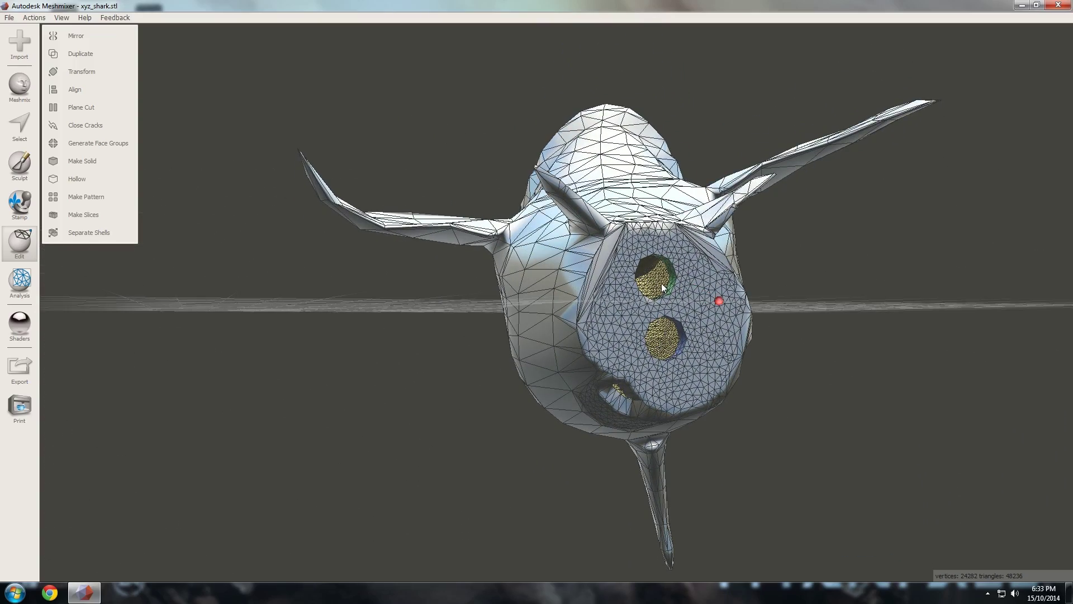
pyautogui.moveTo(661, 282); pyautogui.dragTo(641, 238, button='right')
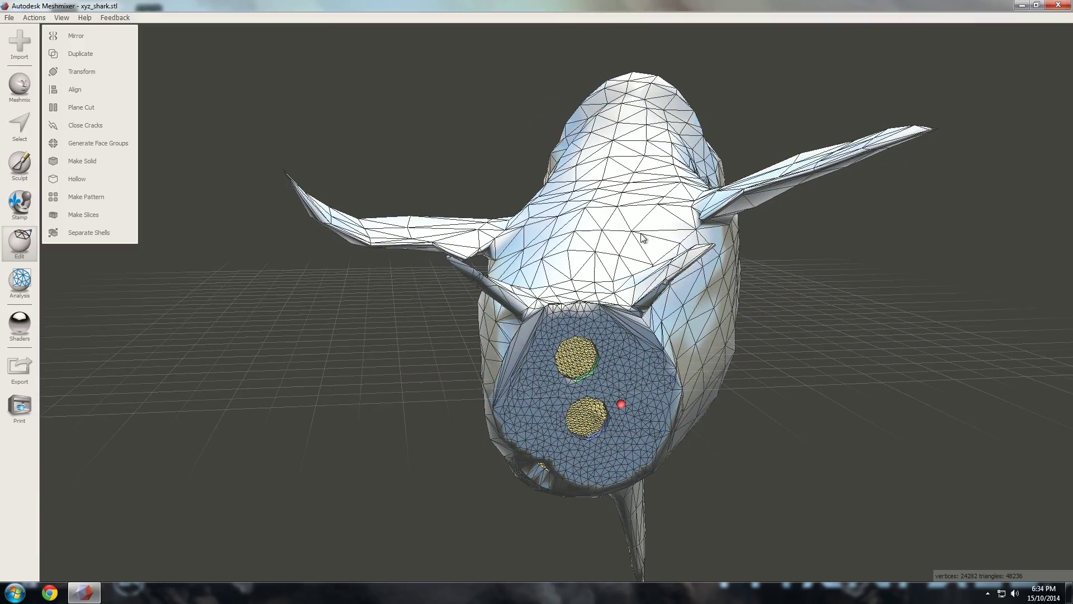
pyautogui.moveTo(736, 248); pyautogui.dragTo(554, 210, button='right')
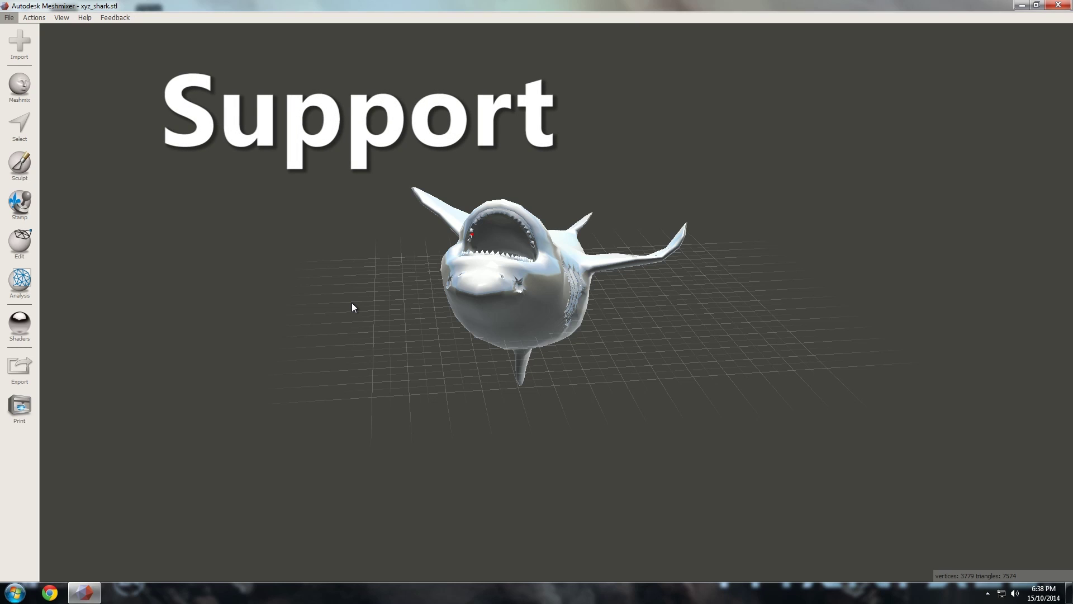
# Step: Open the print preparation workspace and orbit around the shark on the build plate
pyautogui.moveTo(352, 305); pyautogui.dragTo(108, 304, button='right')
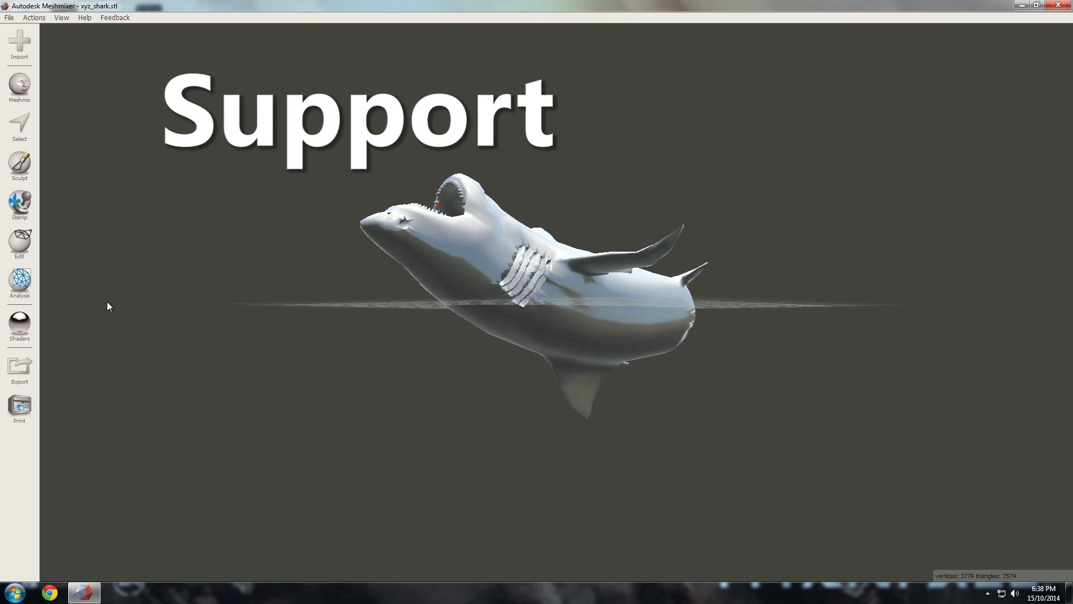
pyautogui.click(19, 416)
pyautogui.moveTo(613, 340); pyautogui.dragTo(443, 347, button='right')
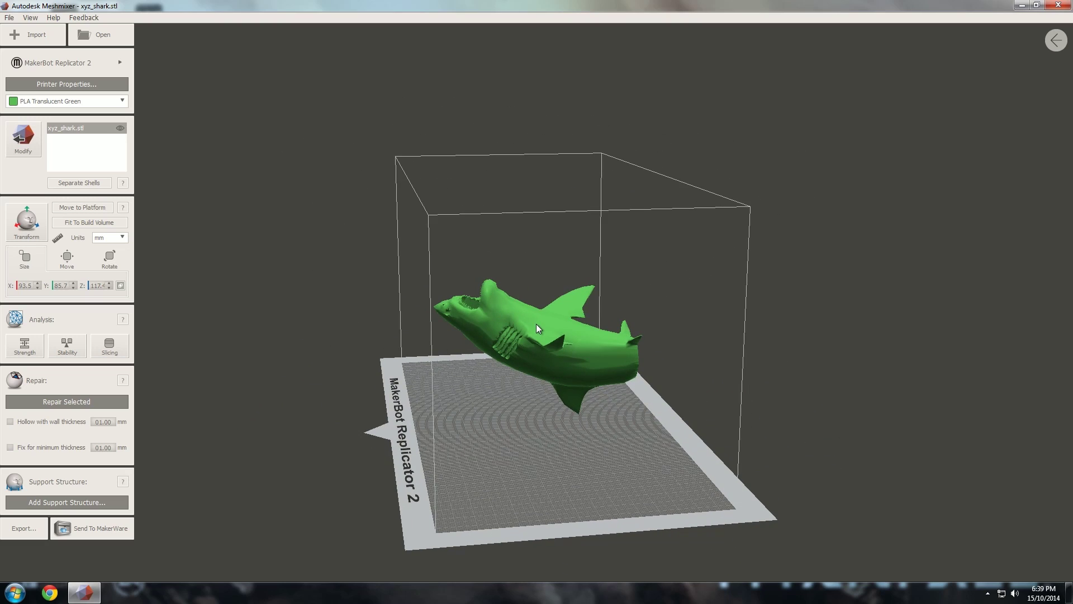
pyautogui.moveTo(536, 323)
pyautogui.mouseDown(button='right')
pyautogui.moveTo(485, 330)
pyautogui.moveTo(547, 340)
pyautogui.mouseUp(button='right')
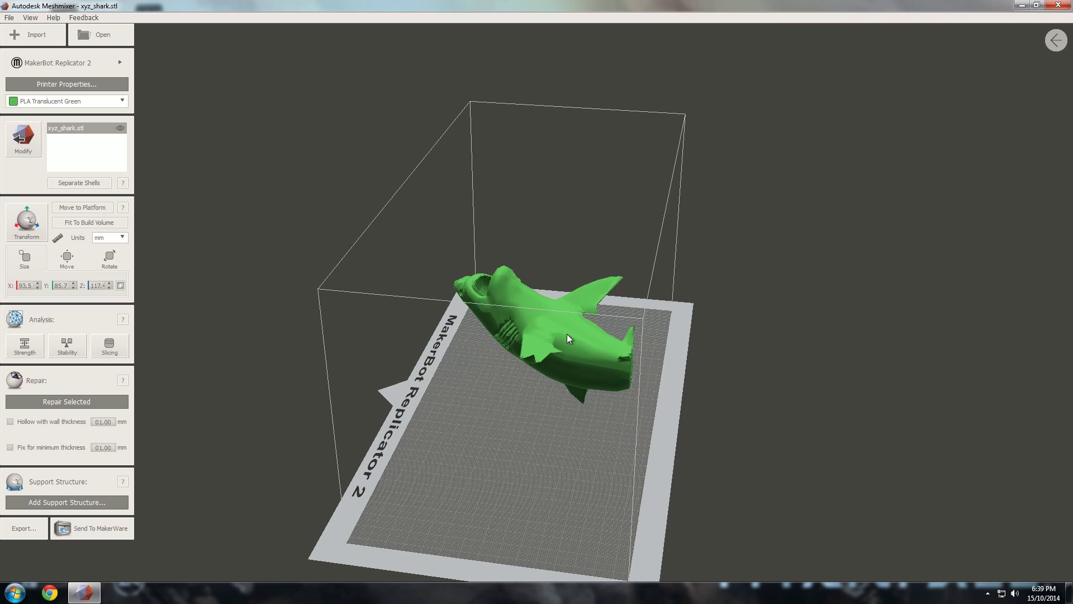
pyautogui.moveTo(567, 333); pyautogui.dragTo(558, 383, button='right')
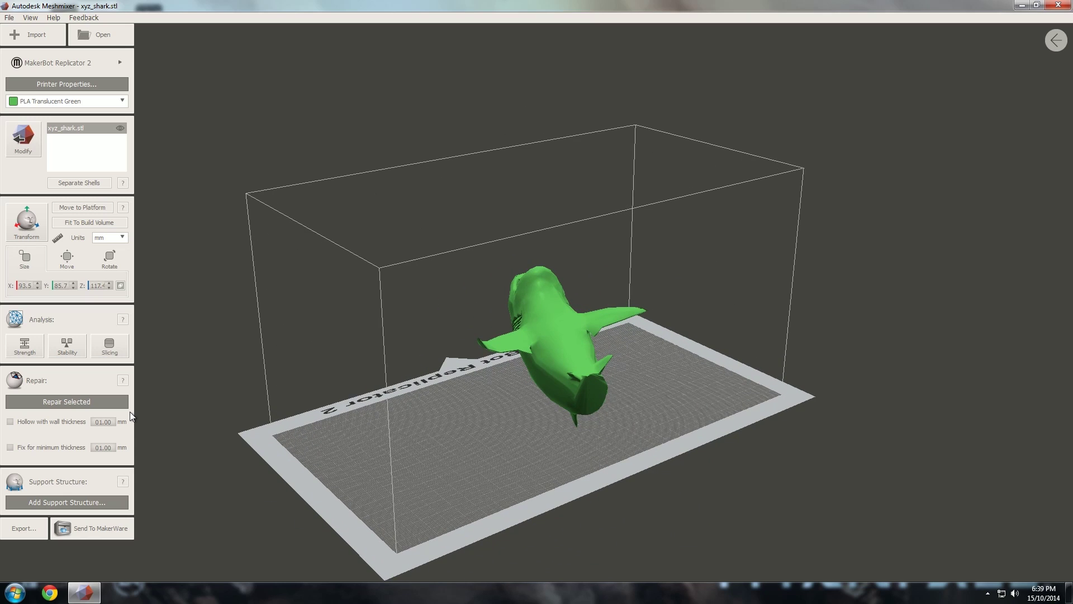
pyautogui.moveTo(251, 416); pyautogui.dragTo(476, 449, button='right')
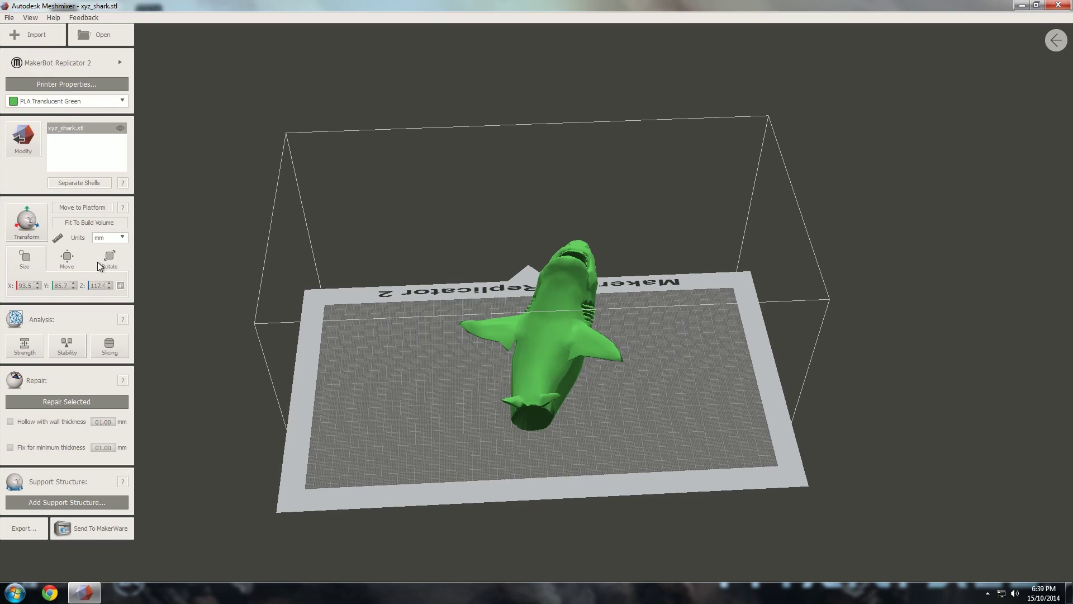
pyautogui.click(31, 502)
# Step: Generate tree supports under all overhangs with the Replicator 2mm Defaults preset and inspect them
pyautogui.moveTo(452, 371); pyautogui.dragTo(344, 300, button='right')
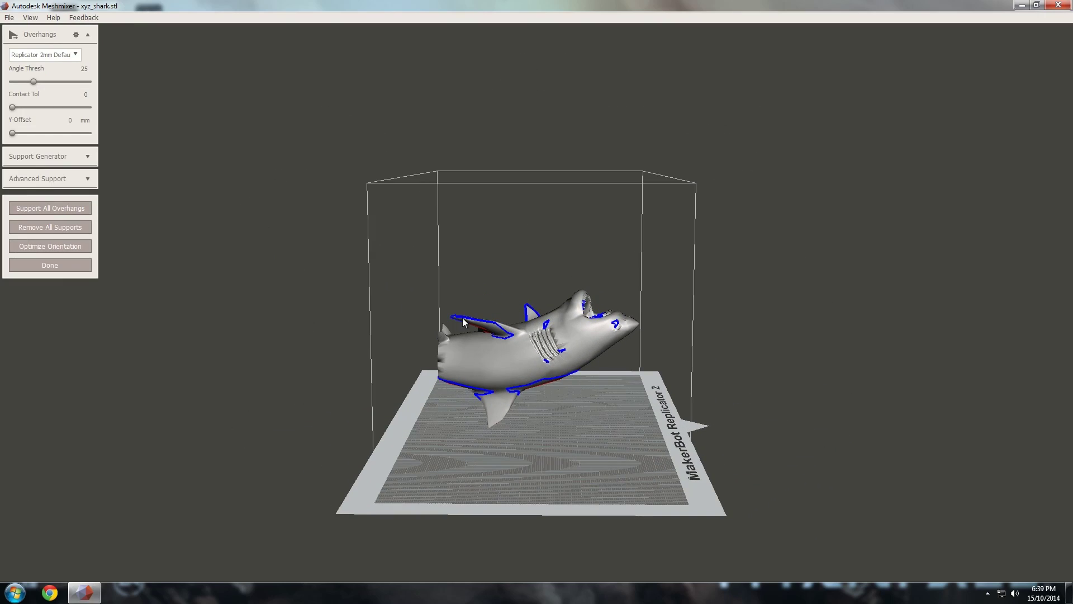
pyautogui.moveTo(463, 321); pyautogui.dragTo(514, 361, button='right')
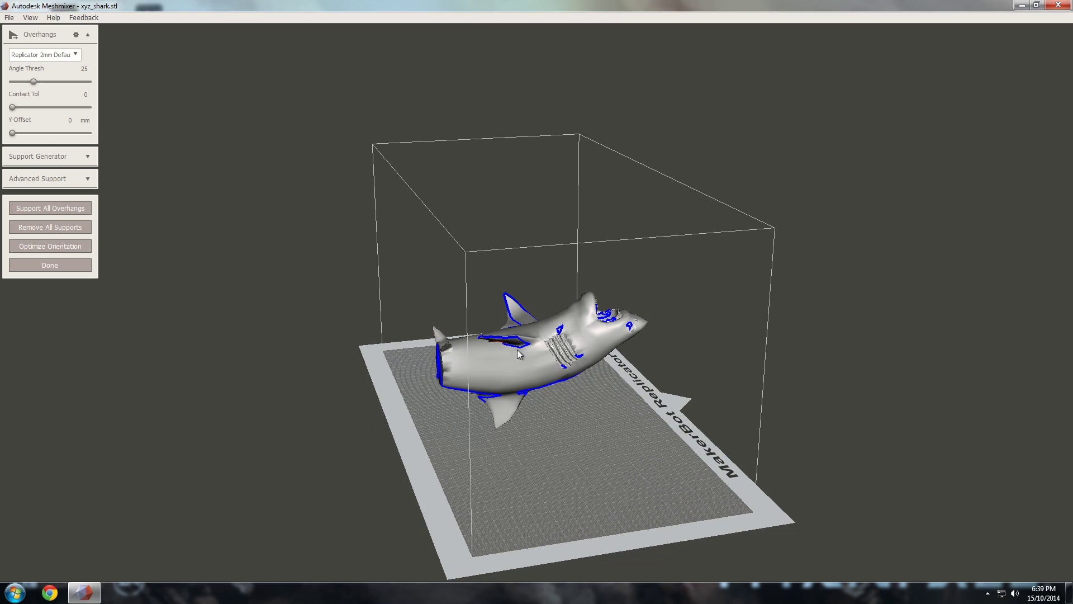
pyautogui.moveTo(546, 428); pyautogui.dragTo(234, 234, button='right')
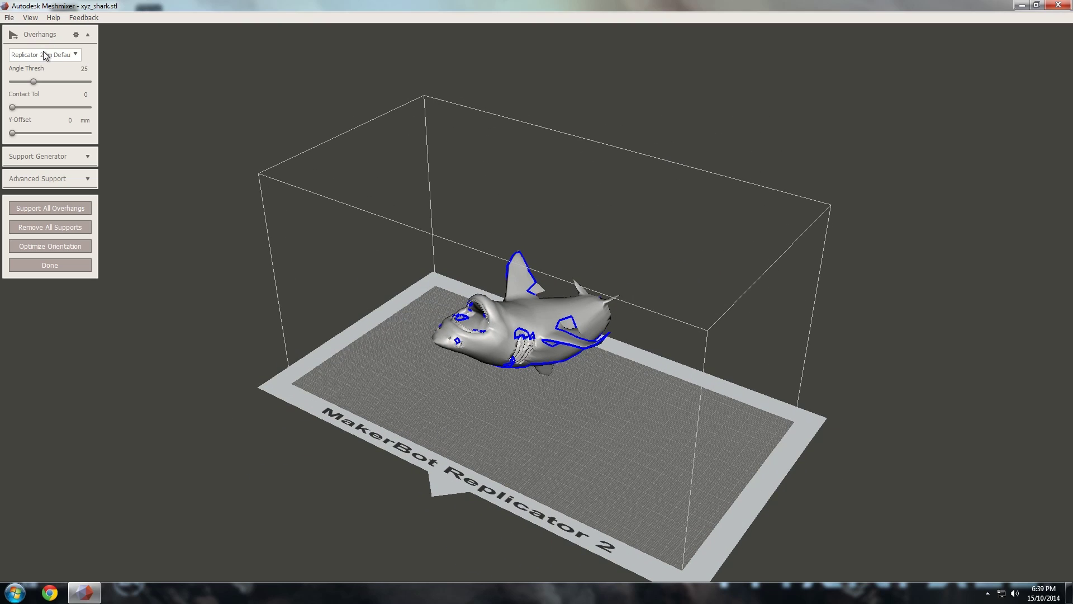
pyautogui.click(45, 55)
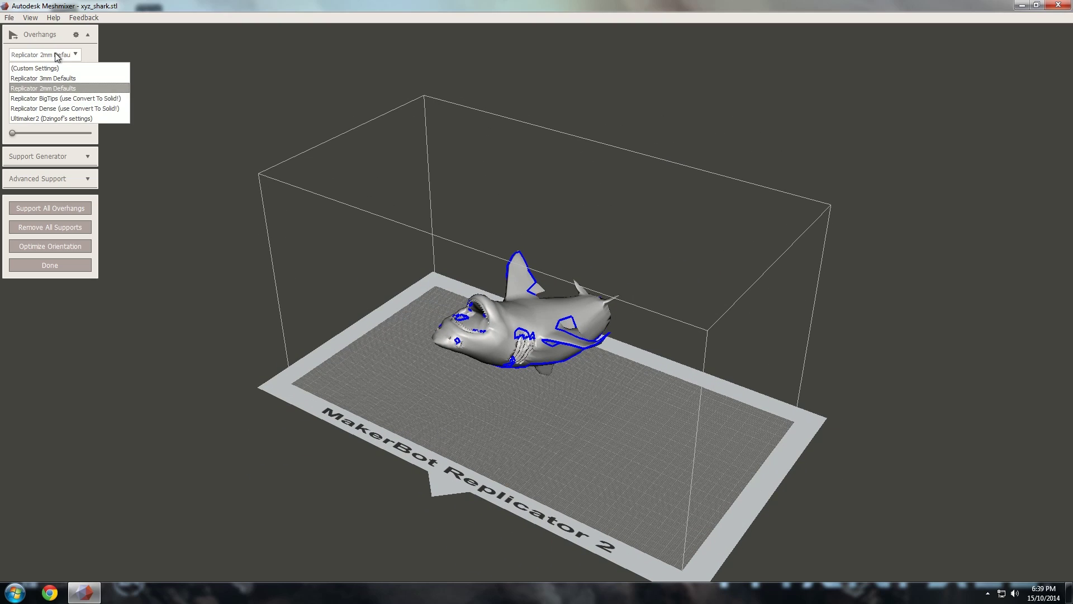
pyautogui.click(45, 87)
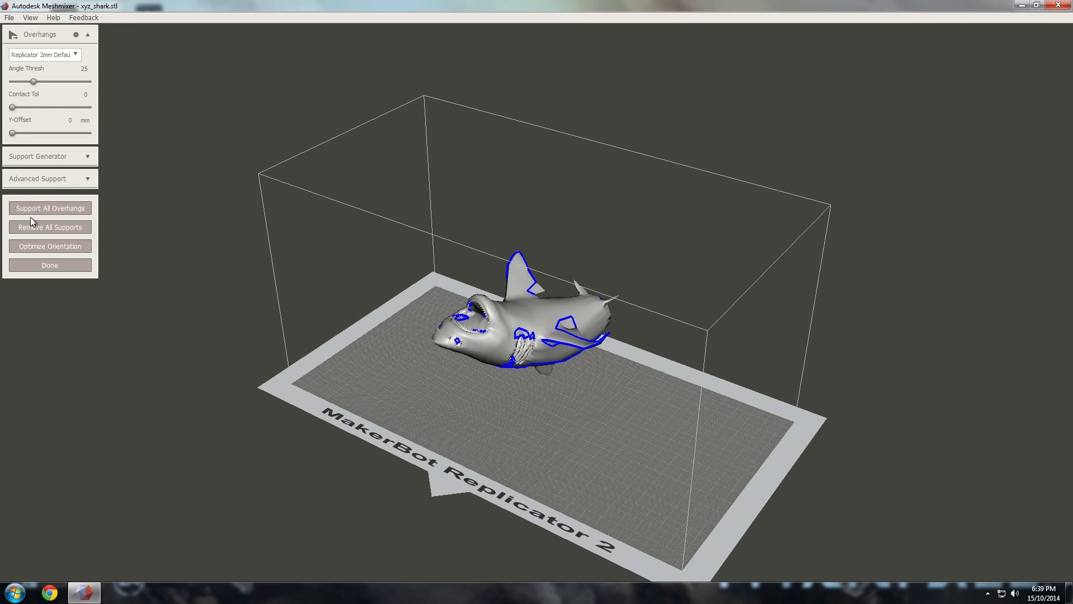
pyautogui.click(45, 209)
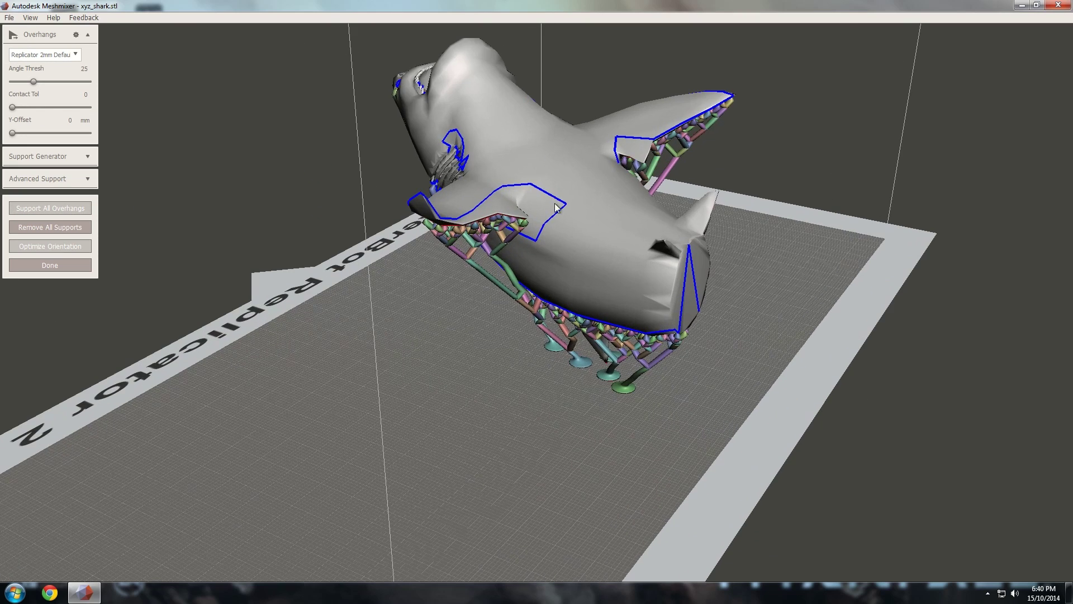
pyautogui.moveTo(604, 324); pyautogui.dragTo(741, 438, button='right')
pyautogui.moveTo(642, 383); pyautogui.dragTo(505, 388, button='right')
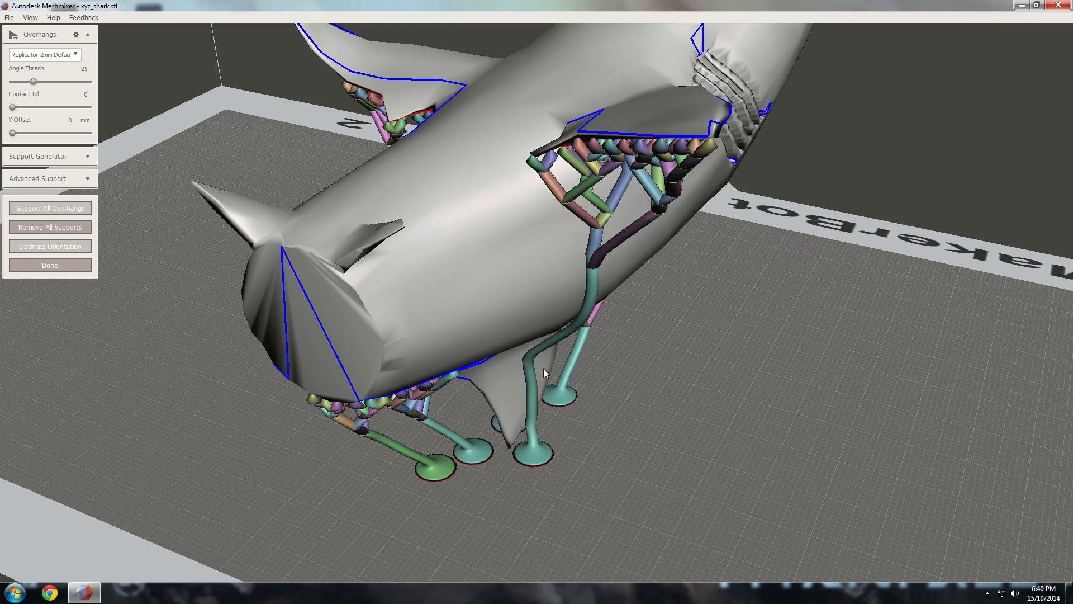
pyautogui.moveTo(522, 334); pyautogui.dragTo(515, 179, button='right')
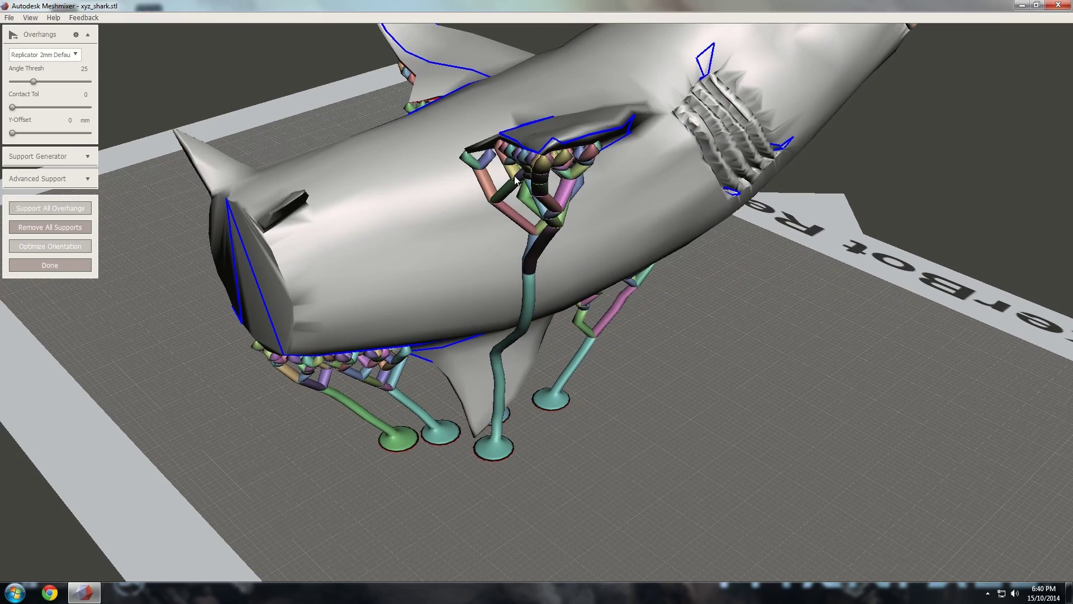
pyautogui.moveTo(499, 130); pyautogui.dragTo(531, 351, button='right')
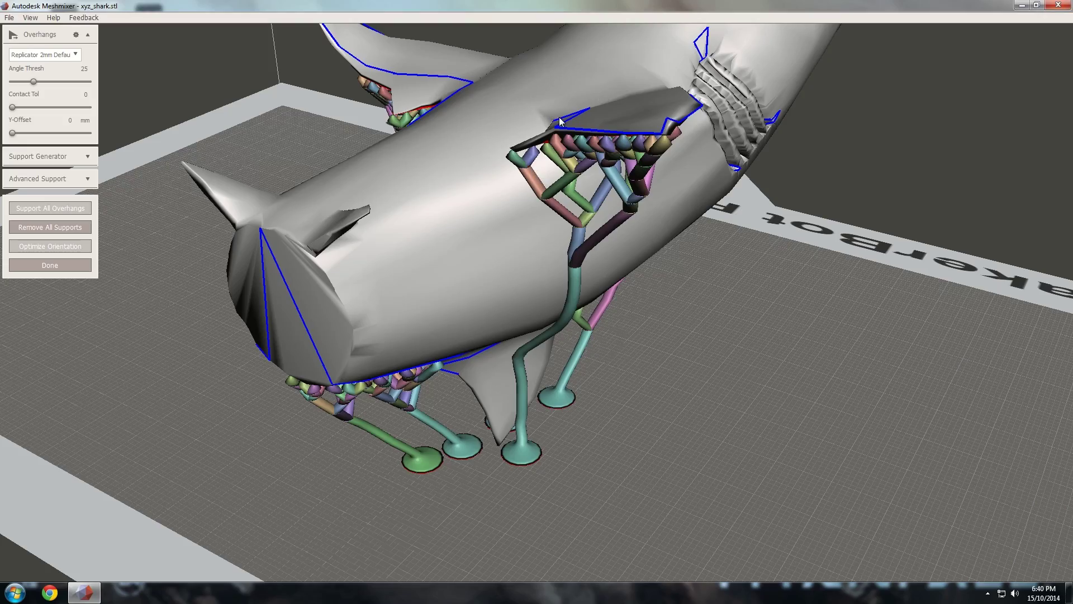
pyautogui.moveTo(618, 177); pyautogui.dragTo(546, 193, button='right')
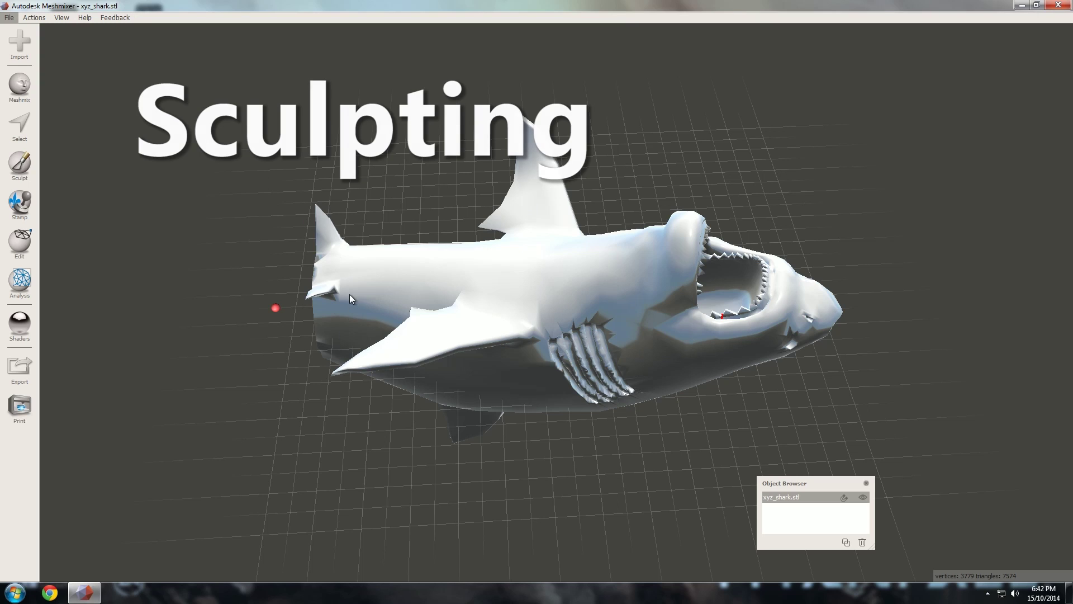
# Step: Enter Sculpt on xyz_shark.stl and open the Brushes palette
pyautogui.click(22, 170)
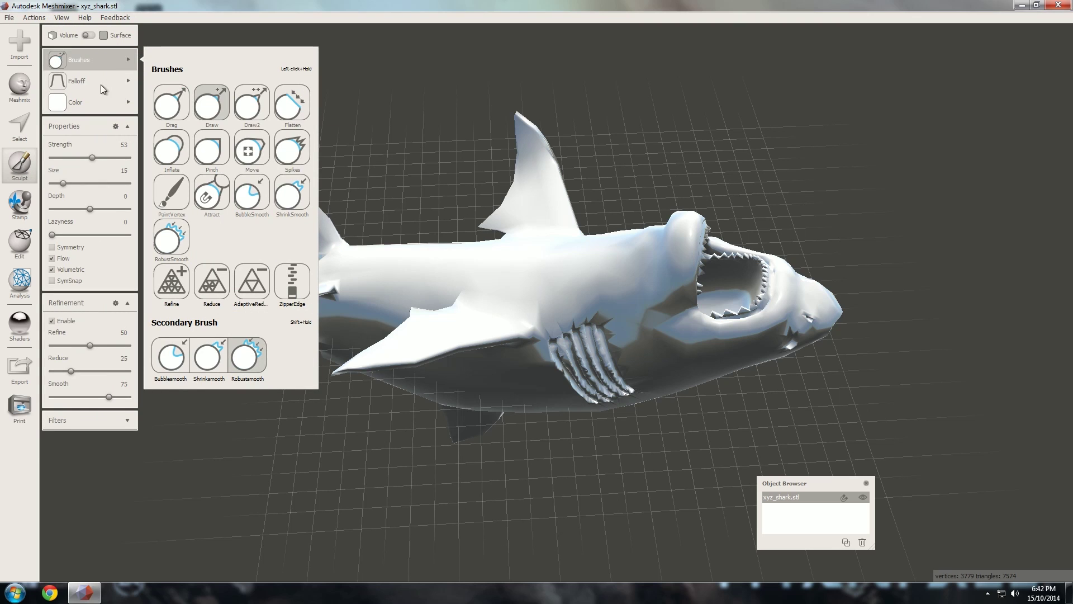
pyautogui.moveTo(430, 192)
pyautogui.mouseDown(button='right')
pyautogui.moveTo(485, 149)
pyautogui.moveTo(473, 172)
pyautogui.mouseUp(button='right')
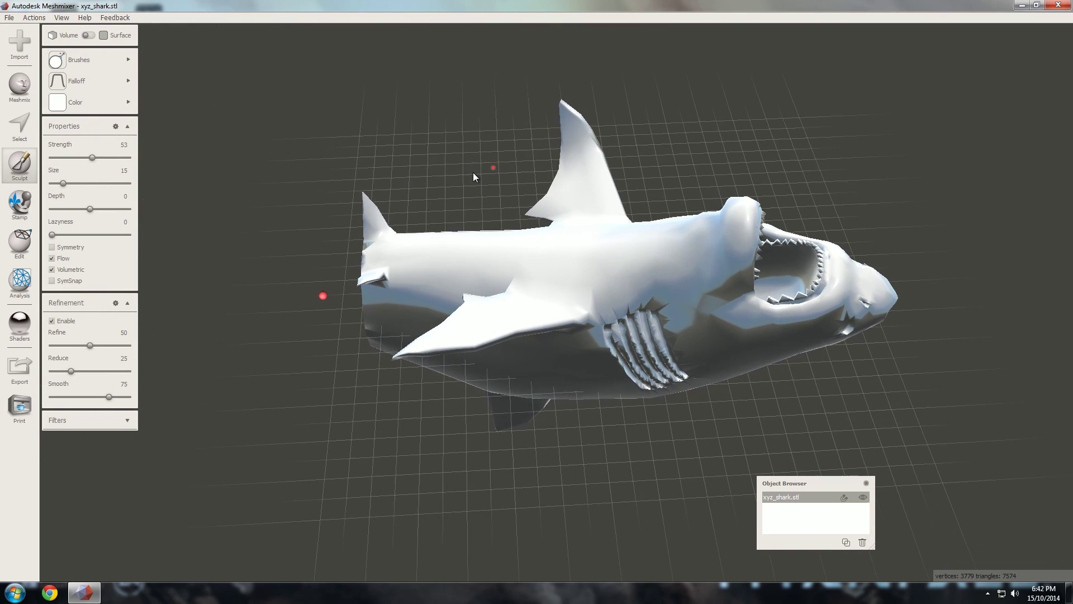
pyautogui.moveTo(76, 102)
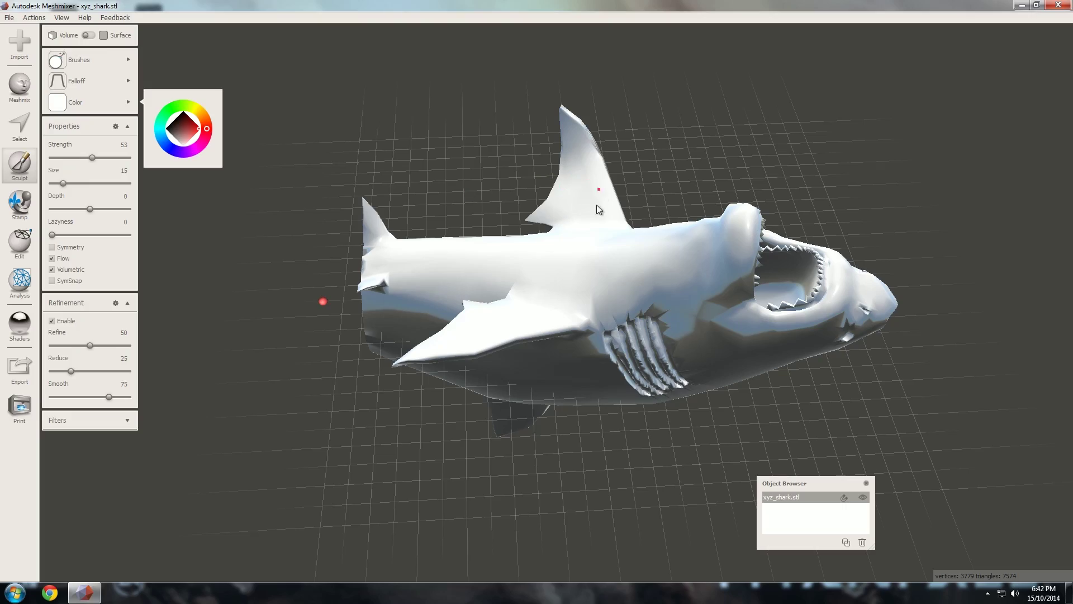
pyautogui.moveTo(527, 186); pyautogui.dragTo(587, 233, button='right')
pyautogui.click(84, 59)
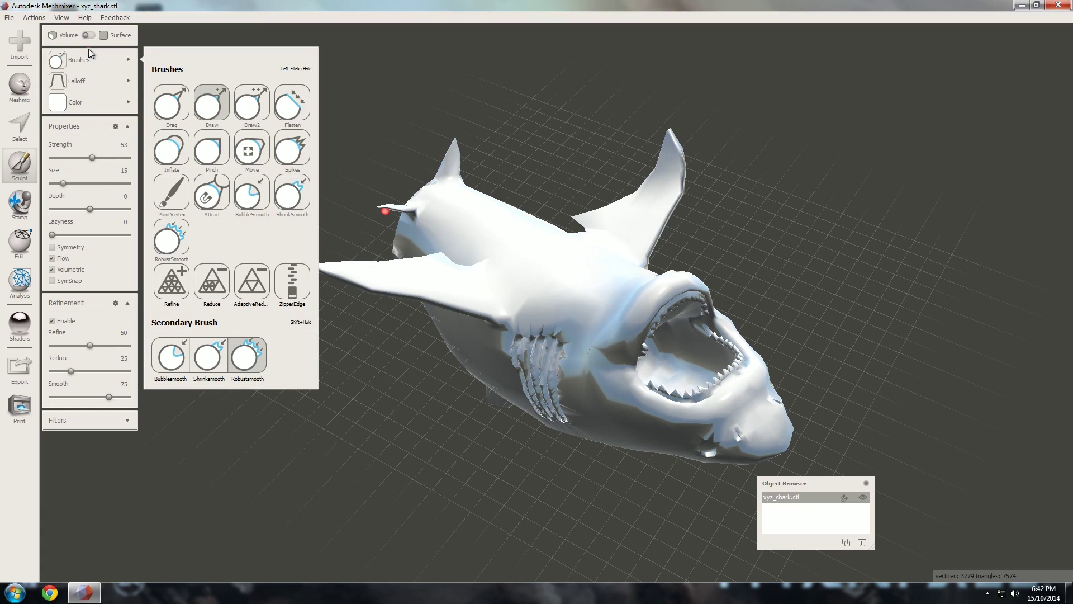
# Step: With the Drag brush enlarged to size 16, pull the shark's fin tip upward into a longer lobe
pyautogui.click(176, 106)
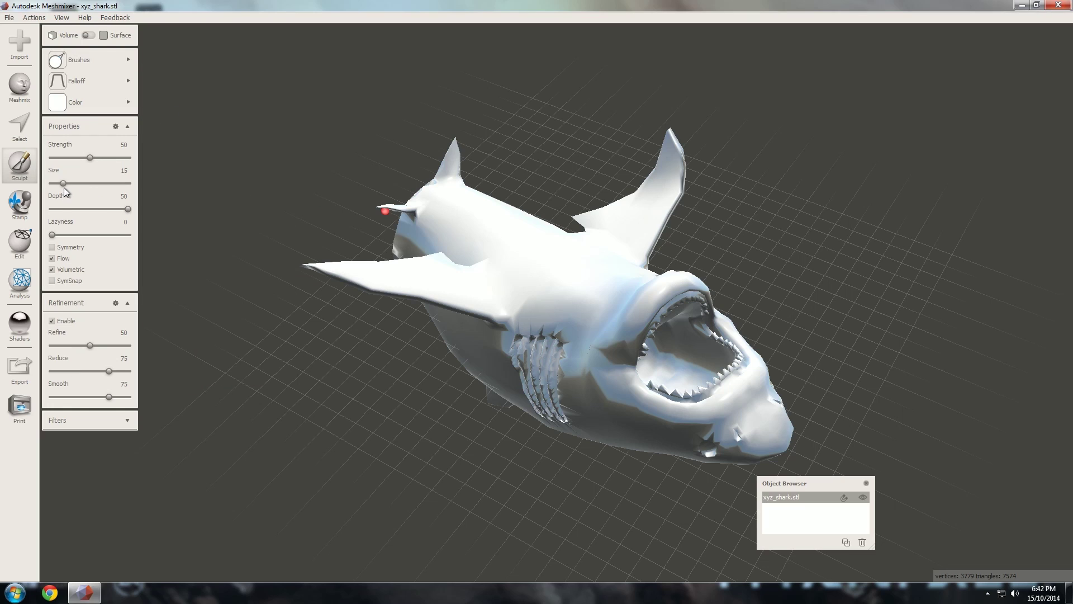
pyautogui.moveTo(64, 187); pyautogui.dragTo(95, 183)
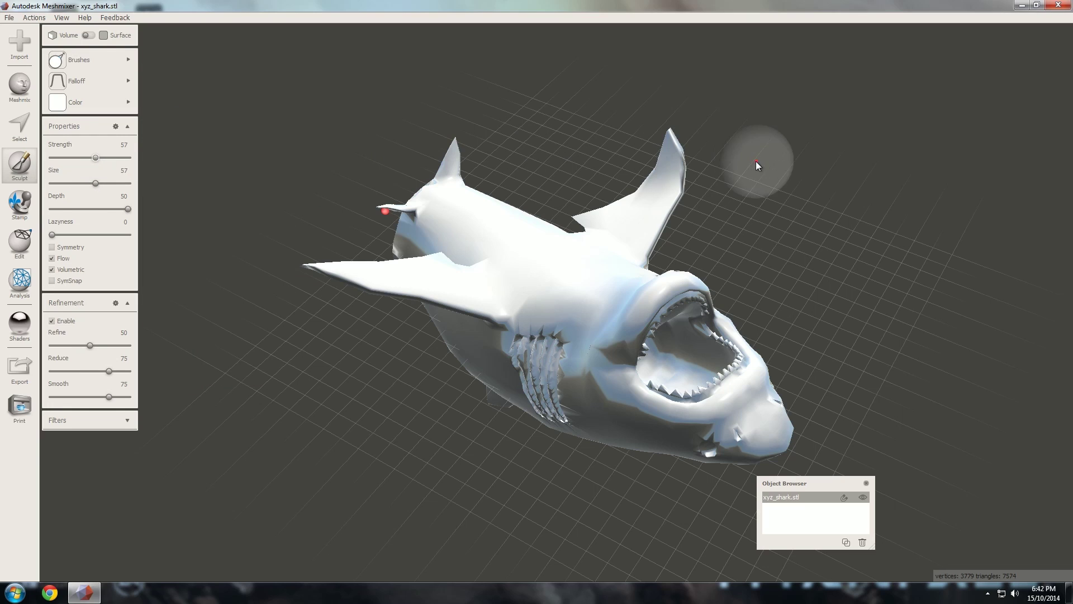
pyautogui.moveTo(674, 157); pyautogui.dragTo(679, 105)
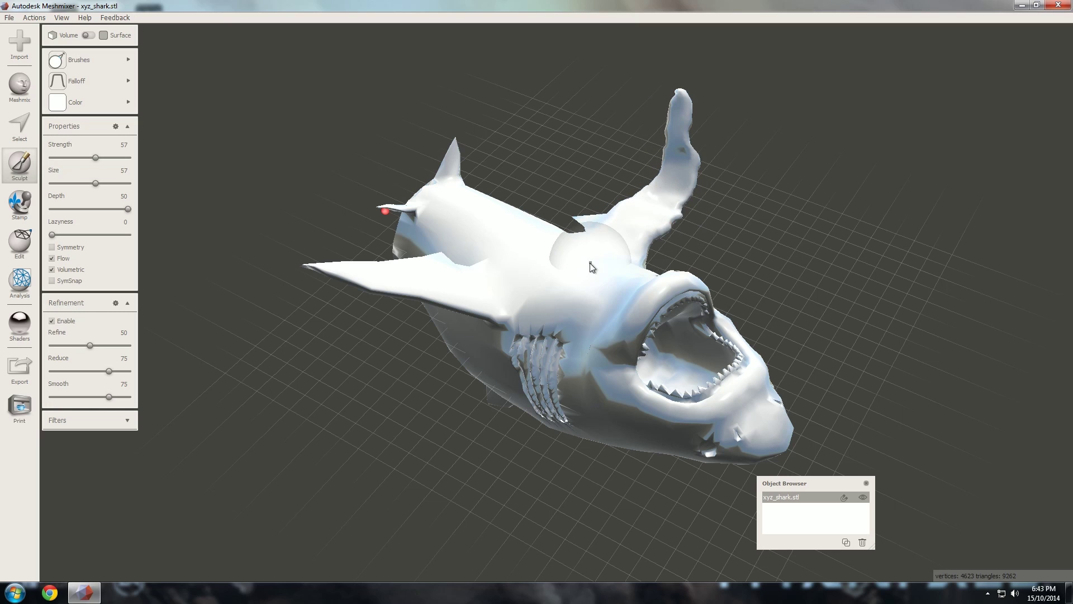
# Step: Bulge the fin base and raise a bump on the shark's back, checking it from a side view
pyautogui.moveTo(589, 262); pyautogui.dragTo(642, 331, button='right')
pyautogui.moveTo(643, 237); pyautogui.dragTo(669, 227)
pyautogui.moveTo(527, 215); pyautogui.dragTo(572, 172)
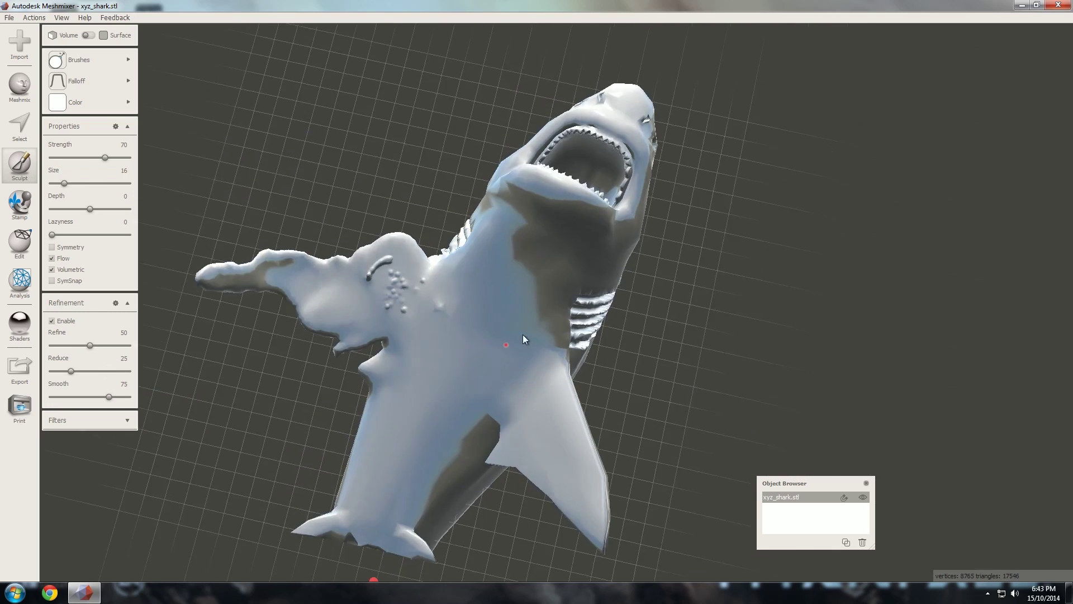
pyautogui.moveTo(523, 335); pyautogui.dragTo(670, 254, button='right')
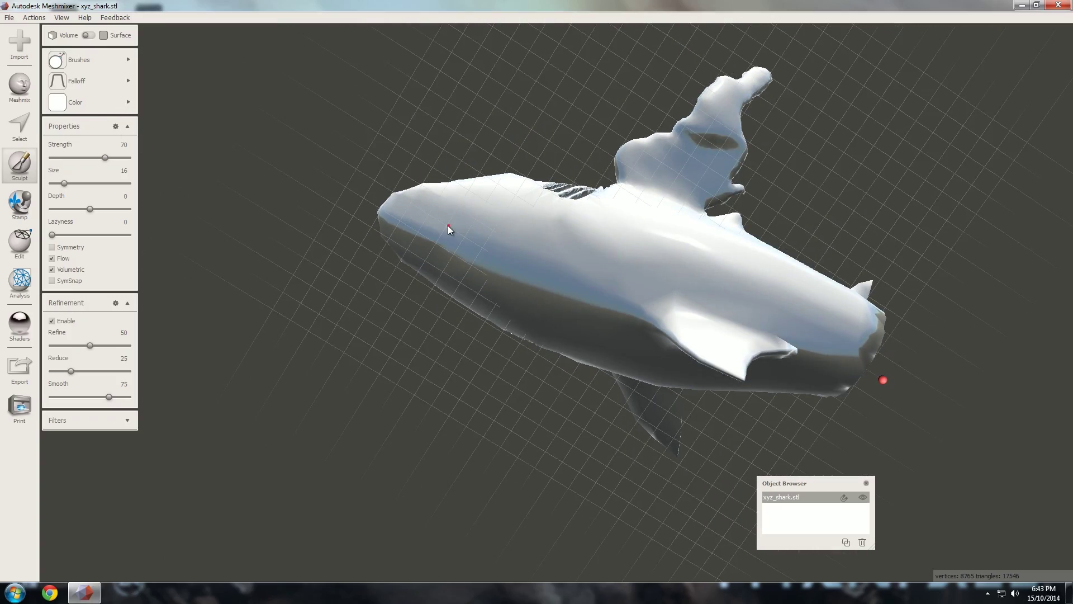
pyautogui.moveTo(622, 274); pyautogui.dragTo(565, 184, button='right')
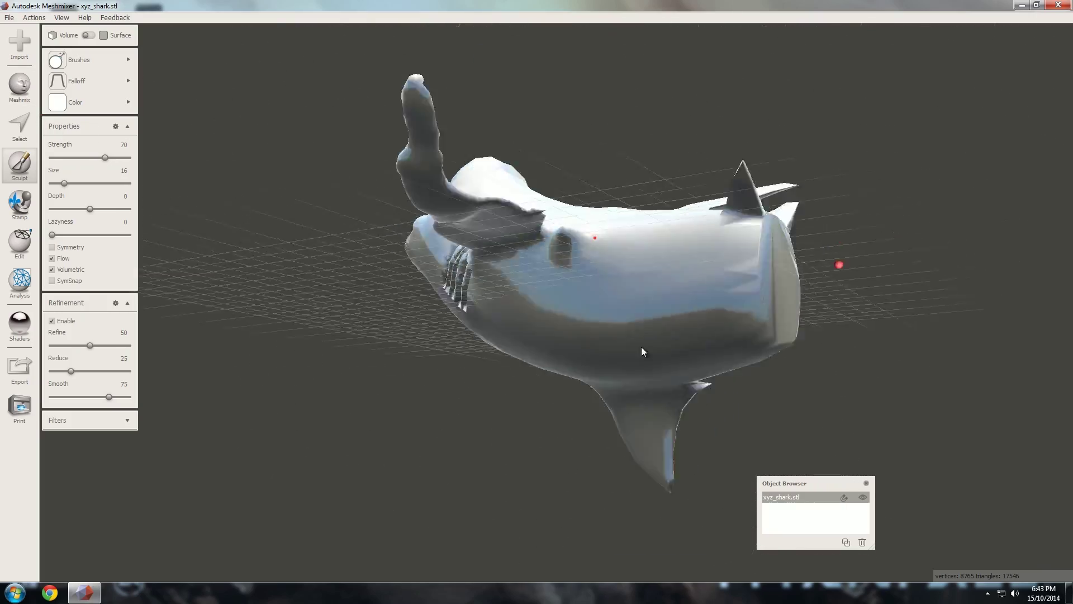